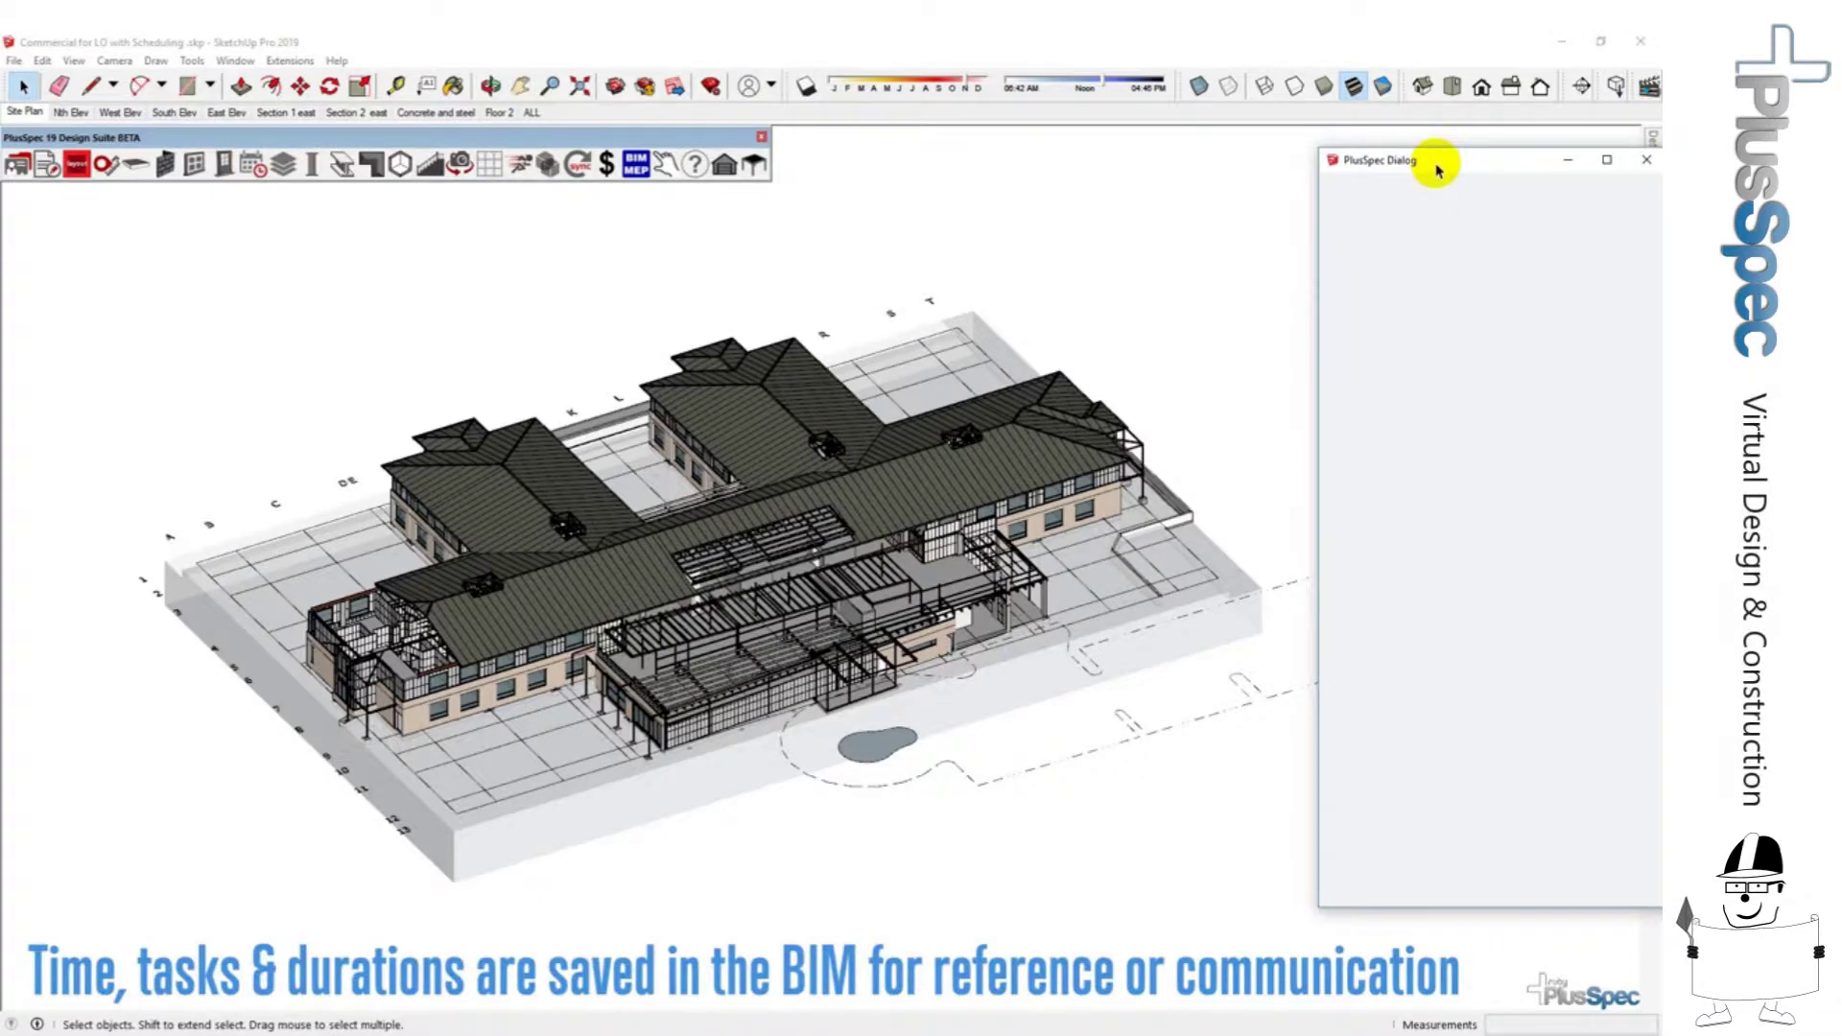
# Move the Model Scheduling Tool window beside the model.
pyautogui.moveTo(1438, 169); pyautogui.dragTo(1350, 182)
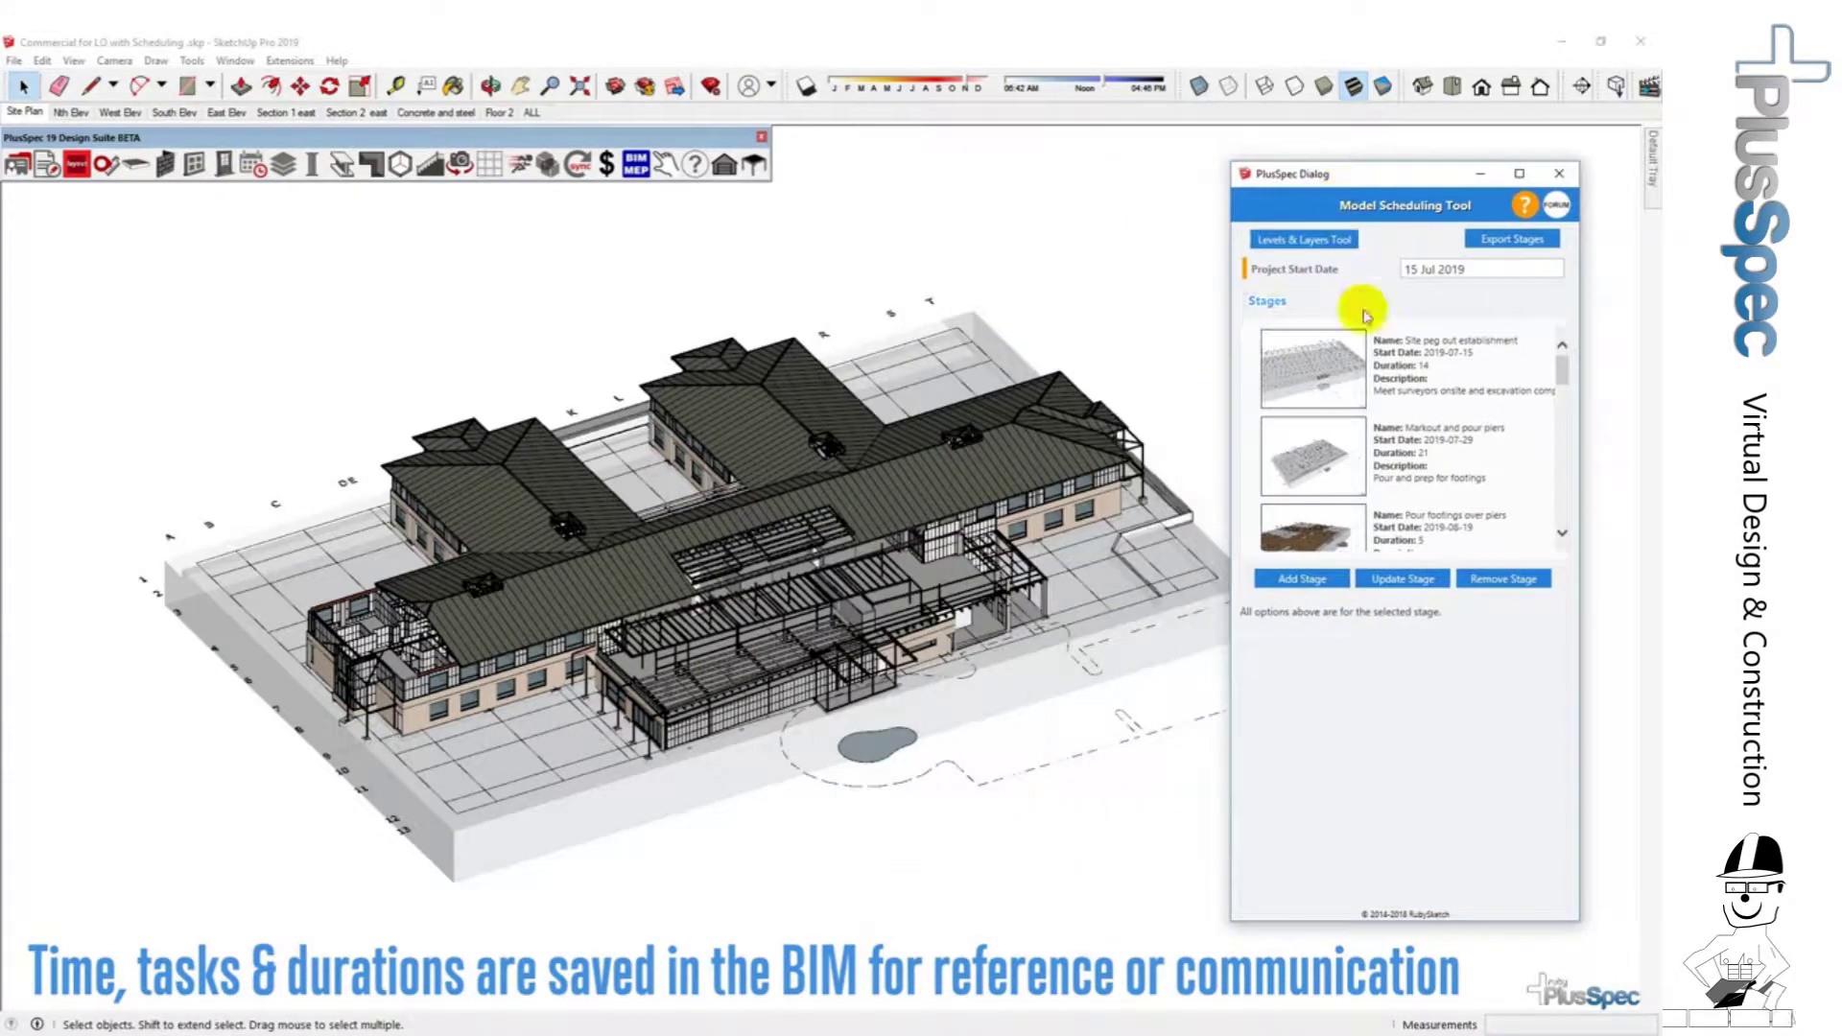
# Show the Site peg out establishment stage (14 days from 15 Jul 2019) and orbit to the site slab.
pyautogui.click(1302, 388)
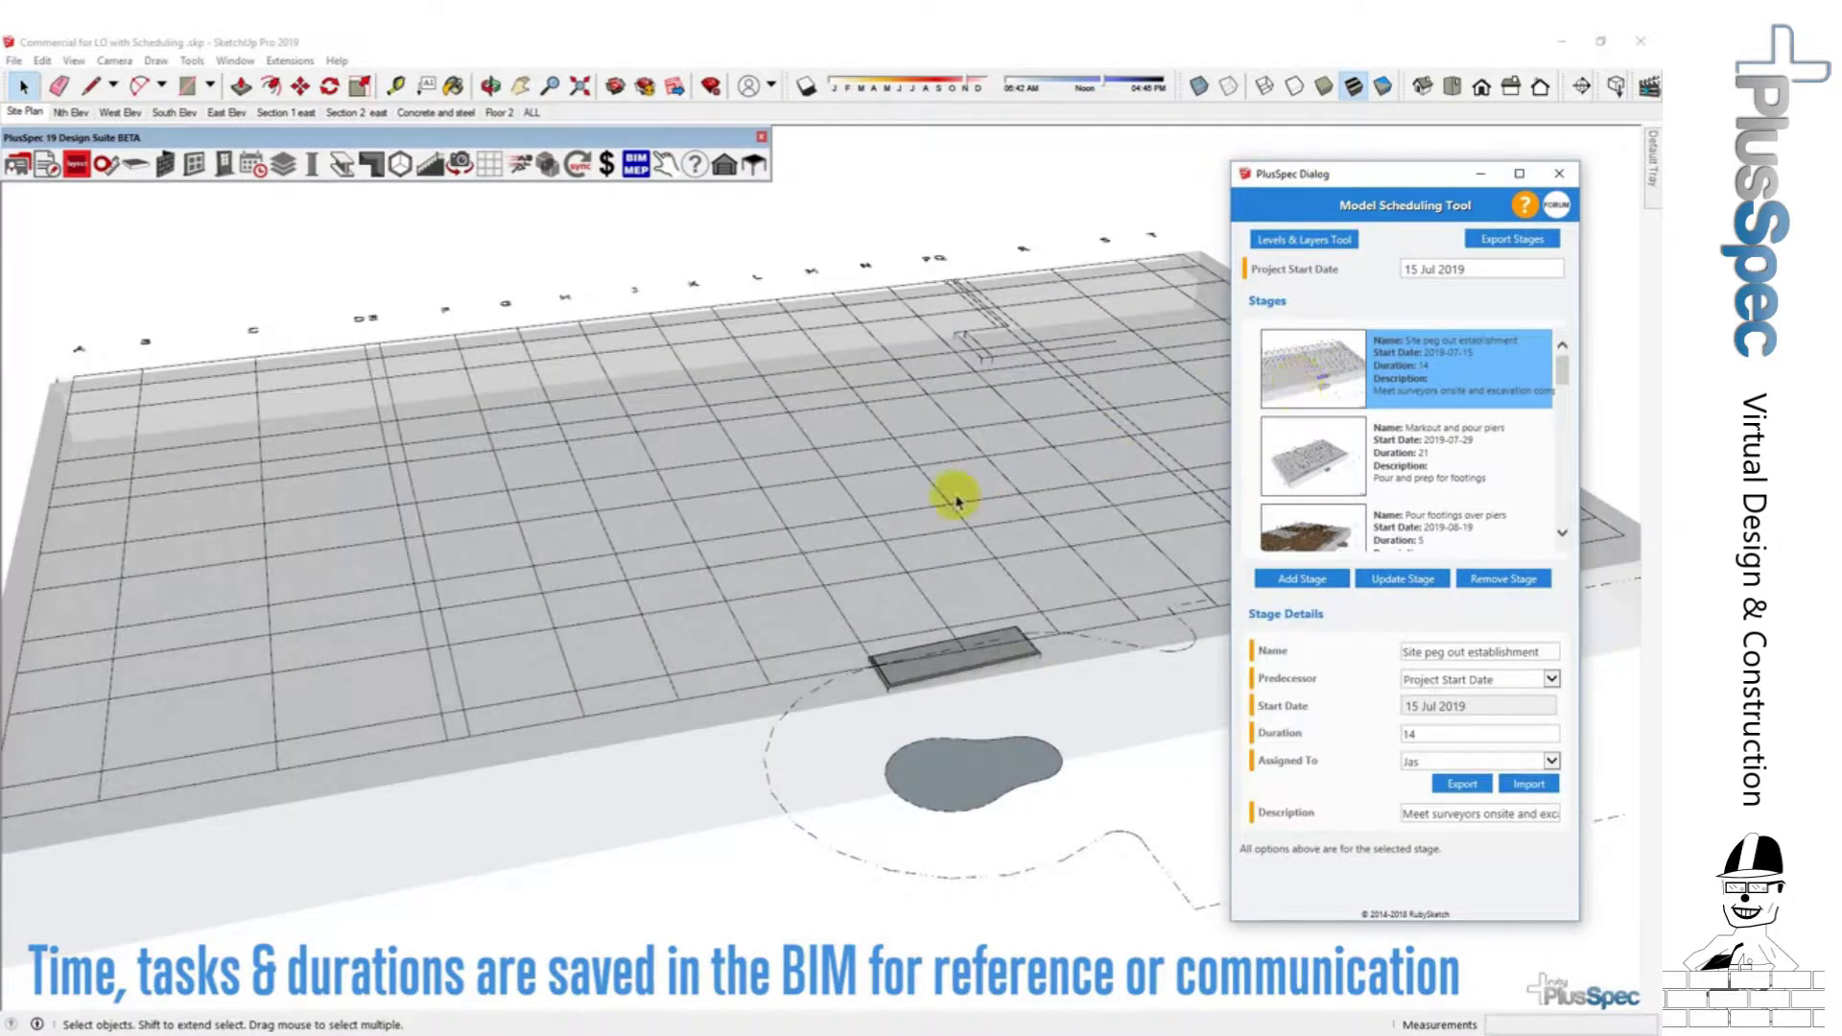
pyautogui.scroll(-5, 859, 528)
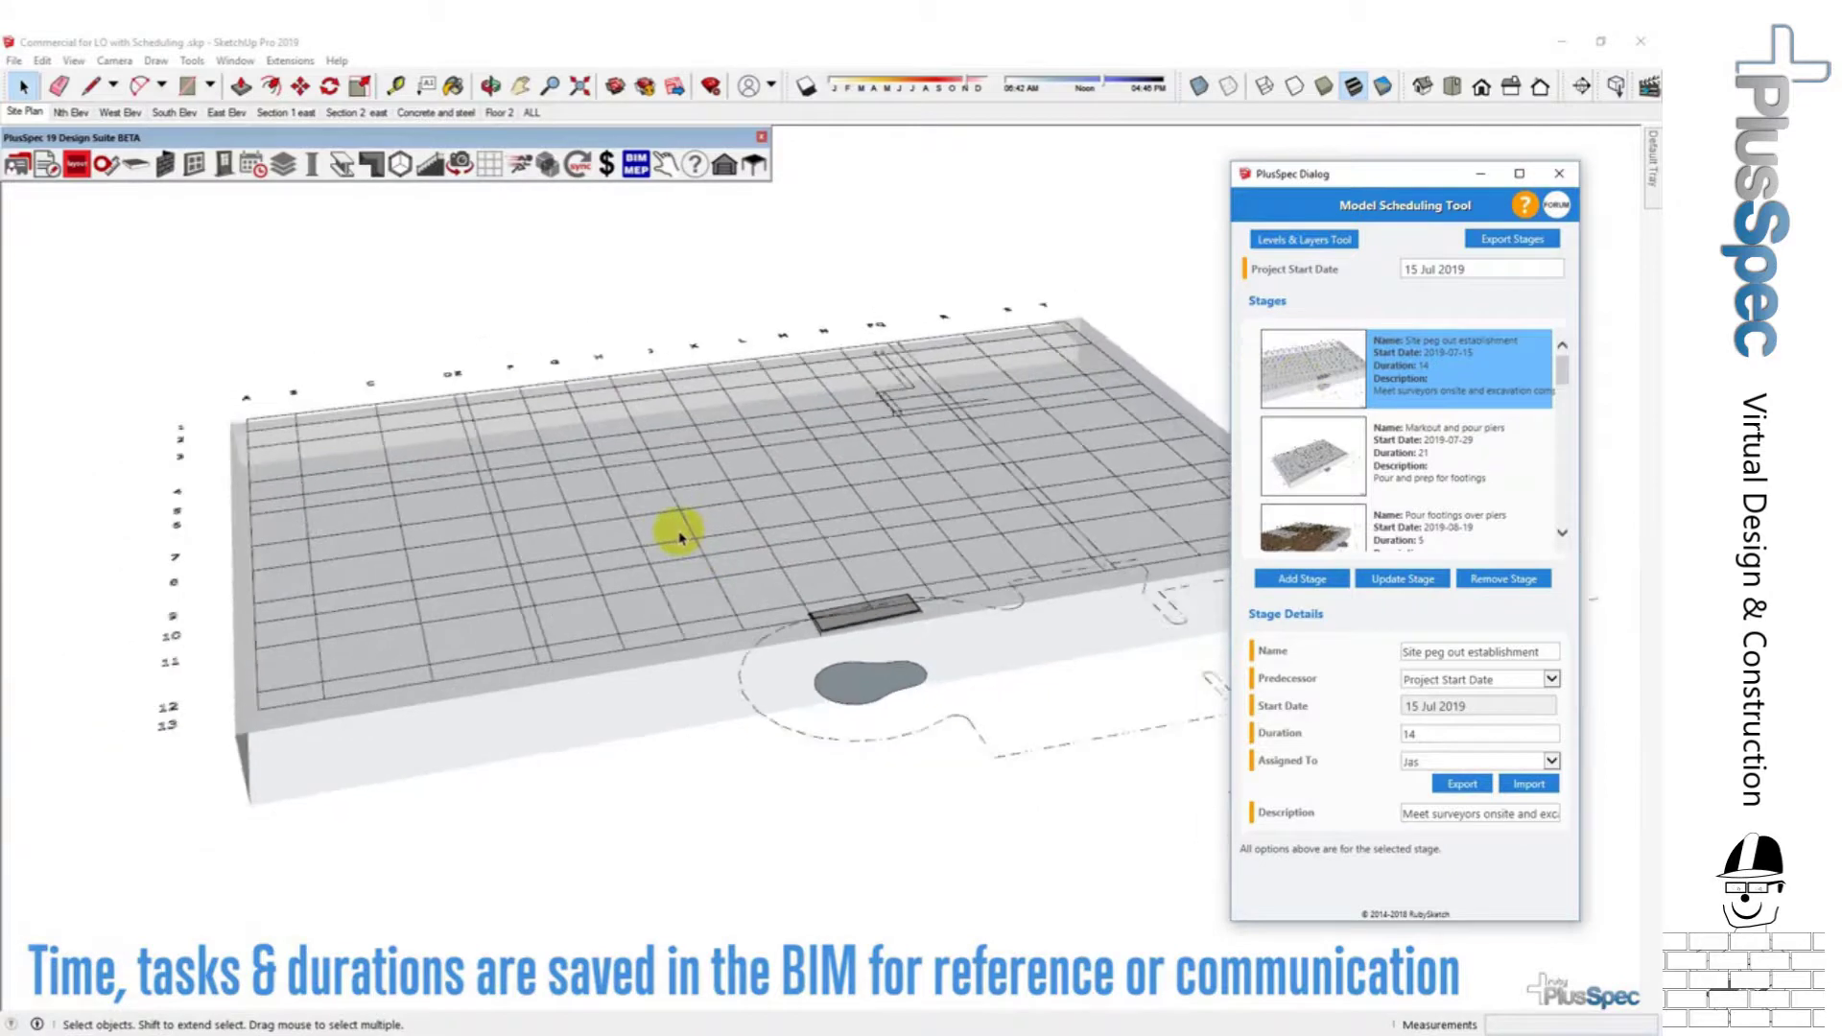
pyautogui.moveTo(795, 527)
pyautogui.mouseDown(button='middle')
pyautogui.moveTo(718, 527)
pyautogui.moveTo(818, 526)
pyautogui.mouseUp(button='middle')
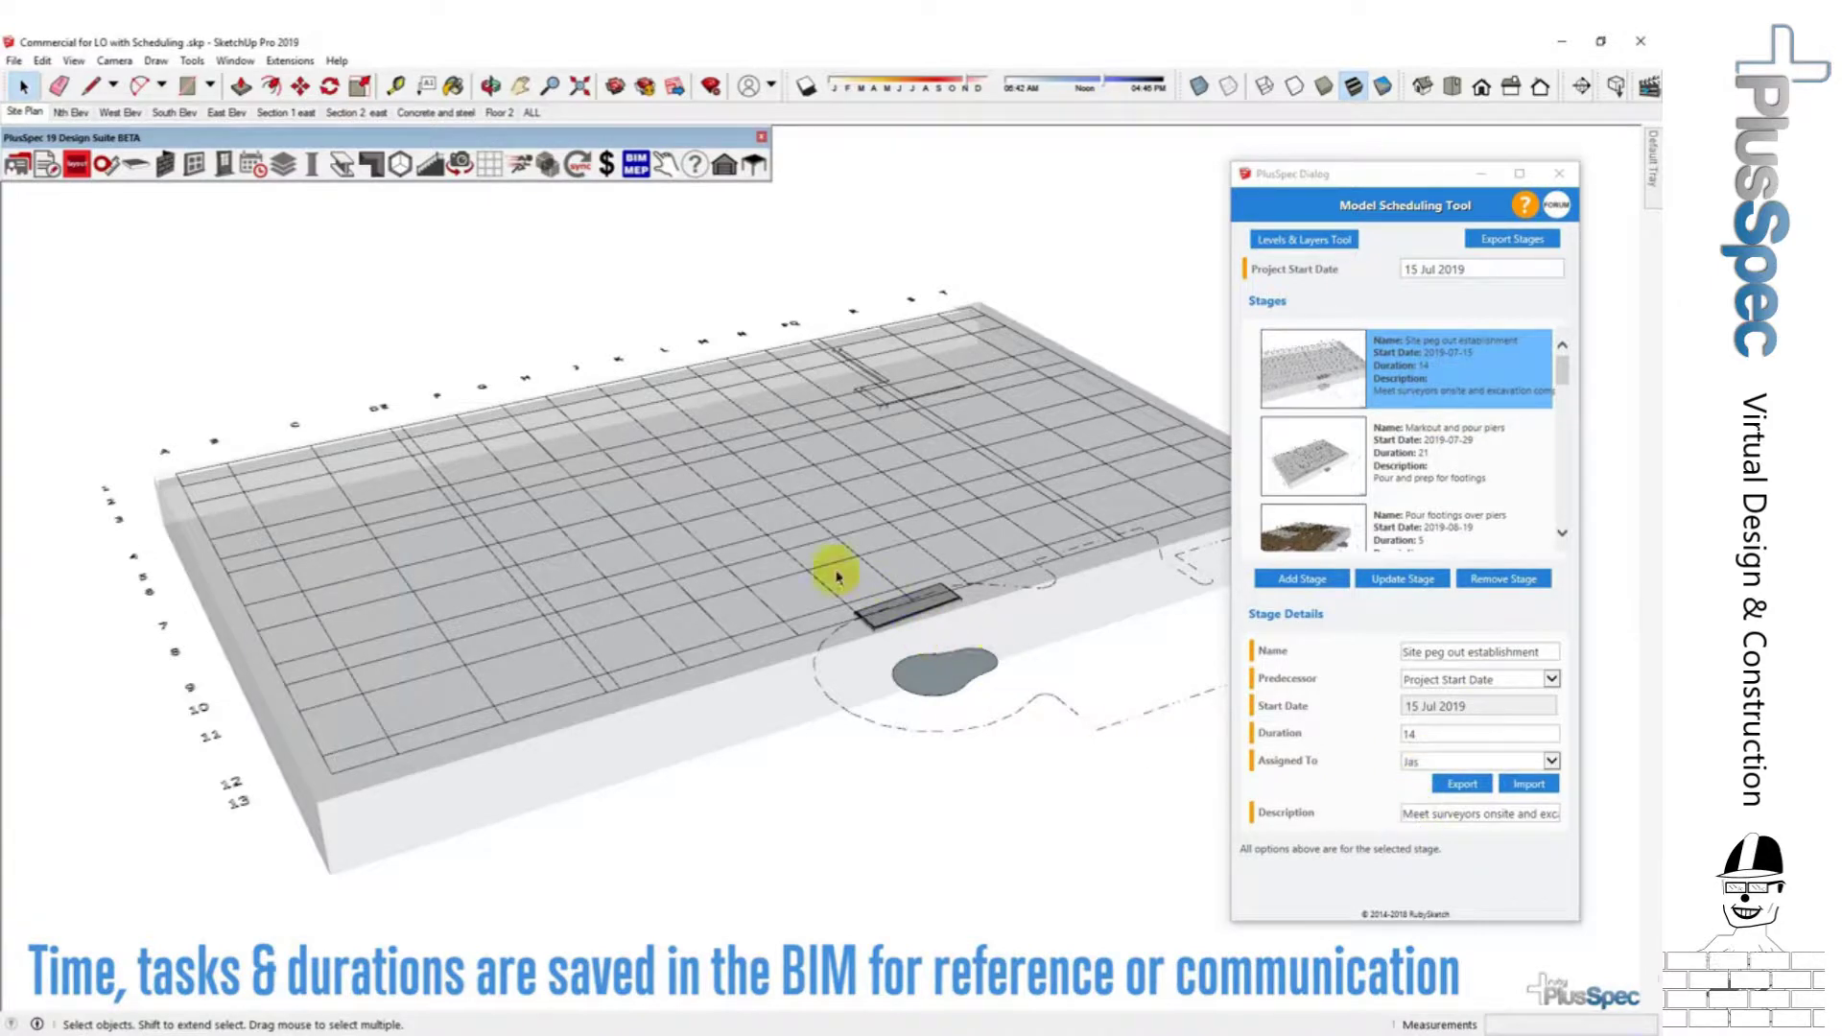
# Display the Markout and pour piers stage, then orbit and zoom to inspect the pier grid.
pyautogui.click(1329, 468)
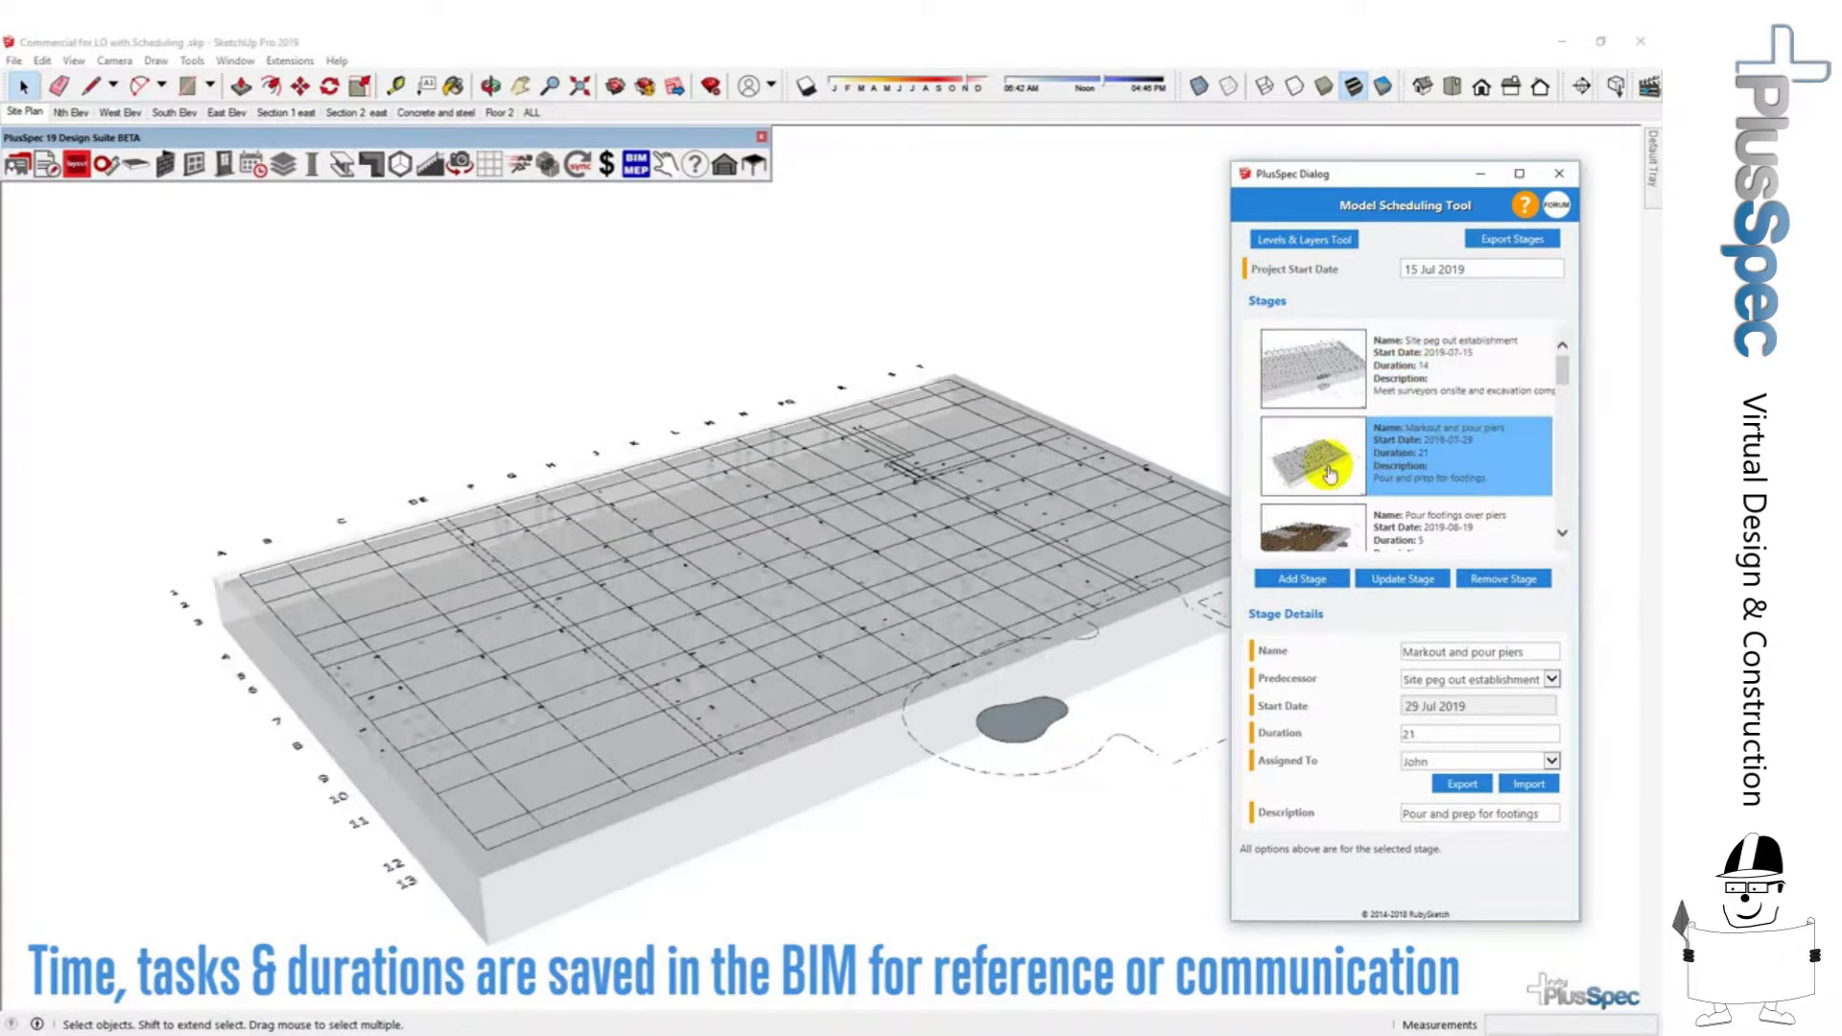
pyautogui.moveTo(959, 583); pyautogui.dragTo(690, 981, button='middle')
pyautogui.scroll(5, 938, 659)
pyautogui.moveTo(938, 645); pyautogui.dragTo(1097, 416, button='middle')
pyautogui.scroll(-4, 1103, 419)
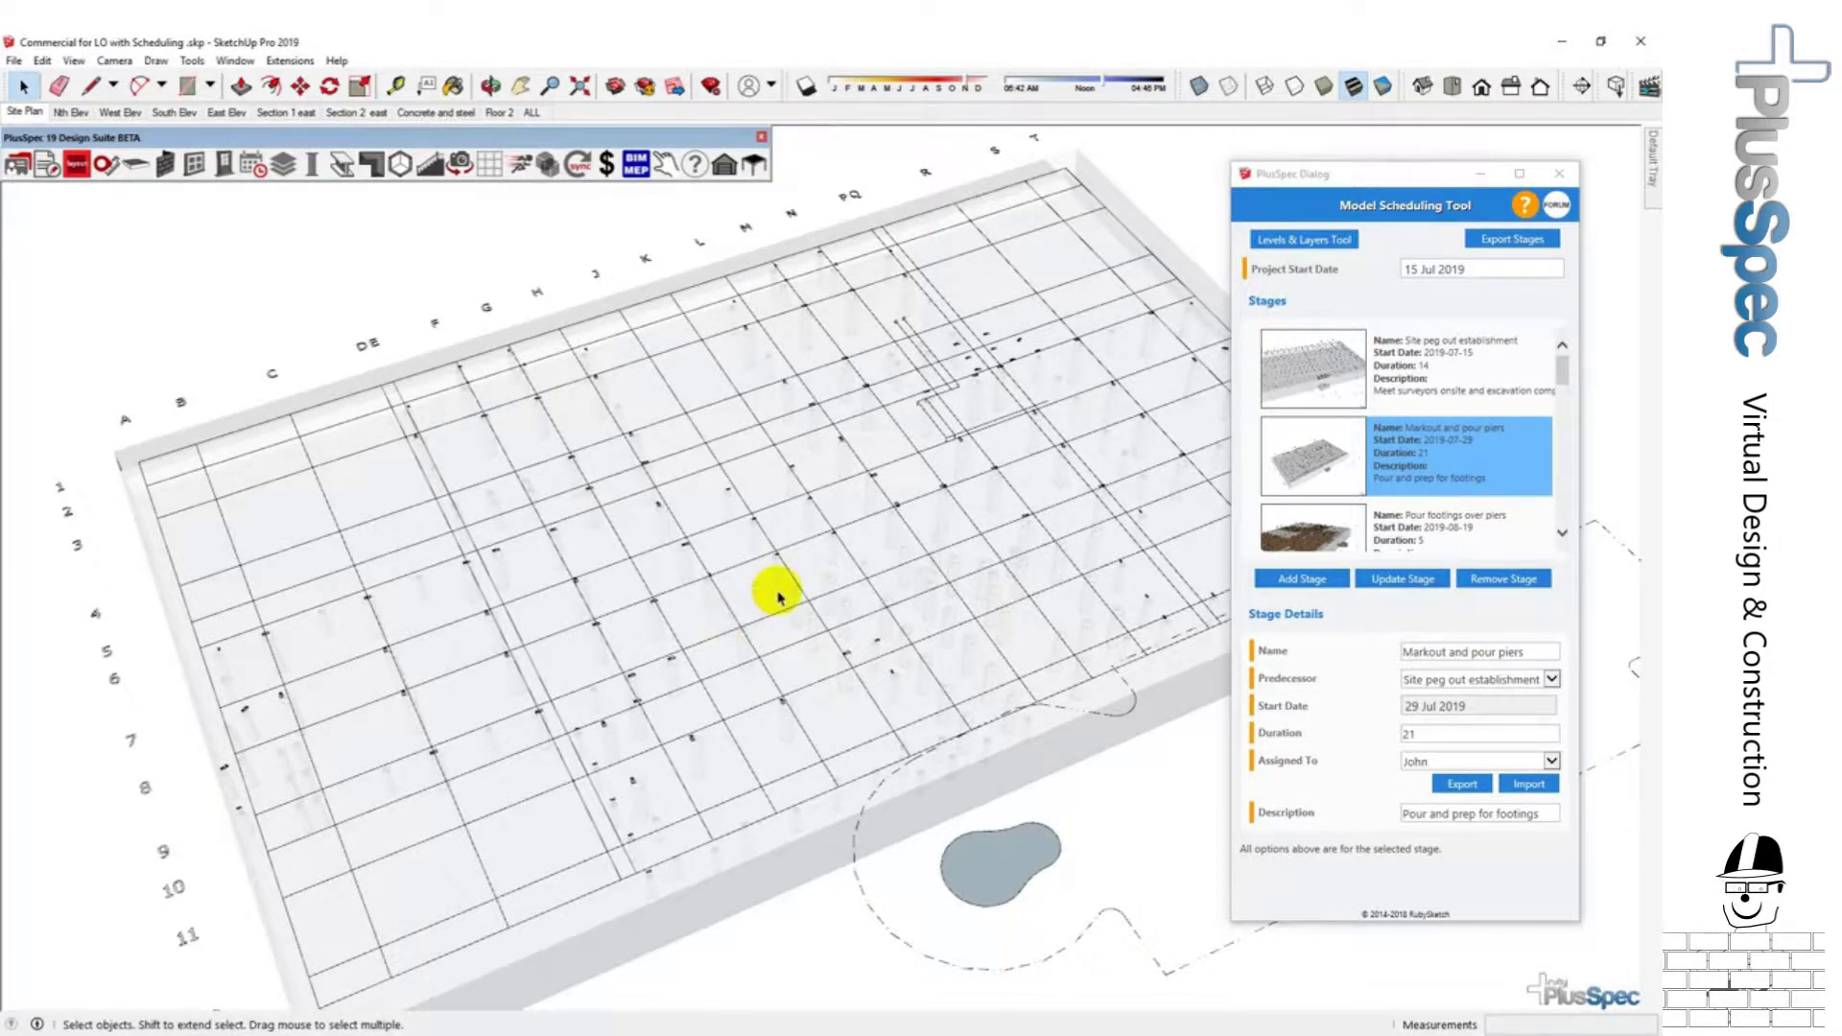
pyautogui.moveTo(728, 673); pyautogui.dragTo(806, 522, button='middle')
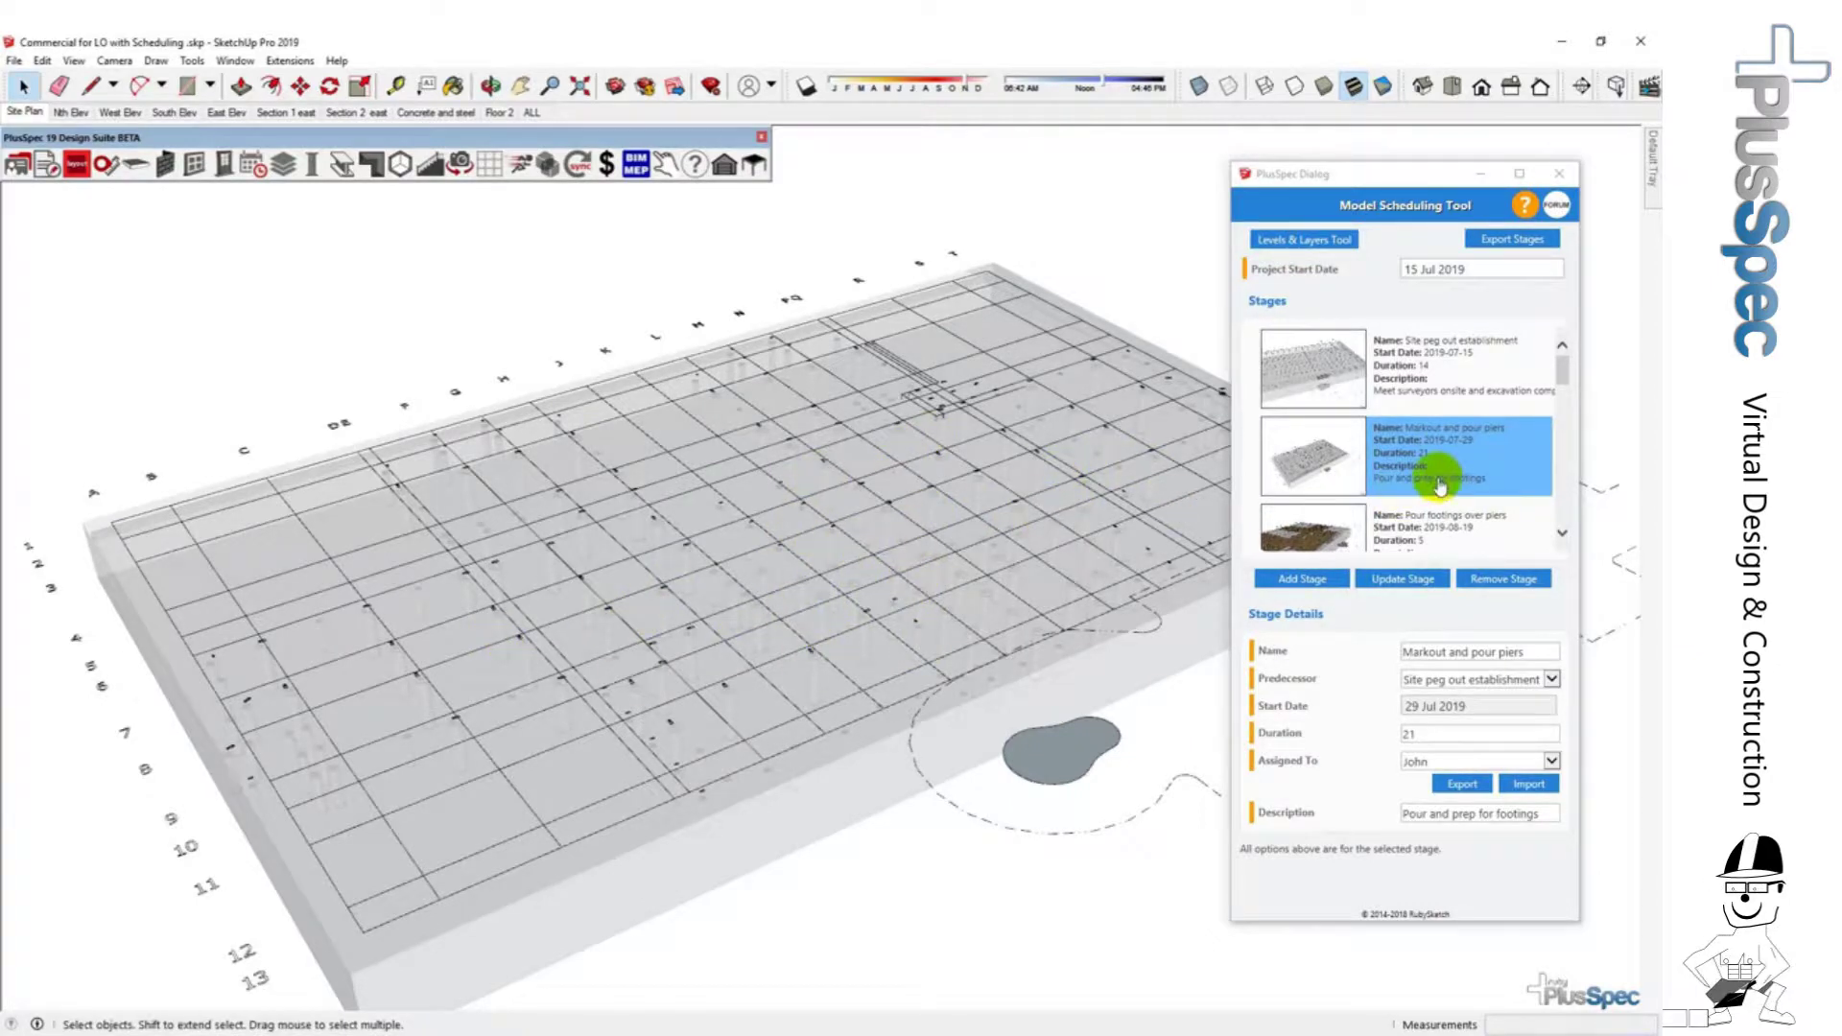
pyautogui.scroll(-1, 1421, 485)
# Read the Pour footings over piers description, then show the 15-day Pour slab GF stage.
pyautogui.click(1324, 483)
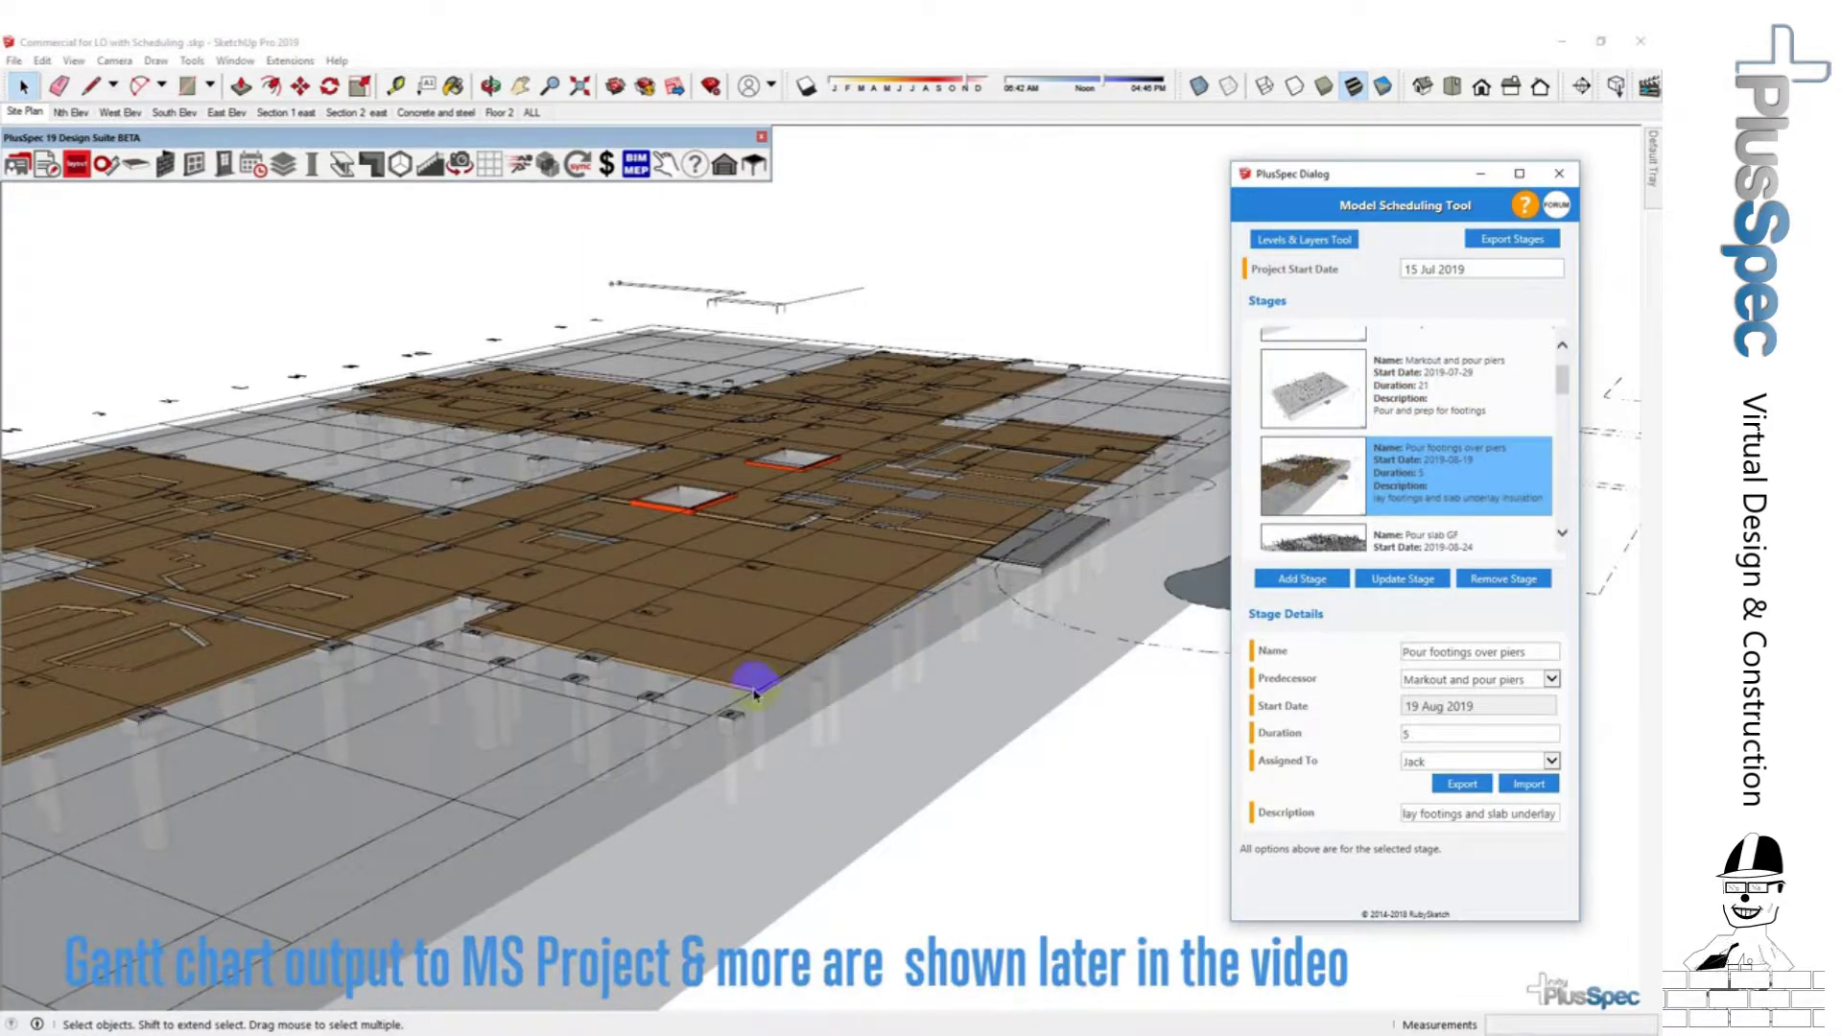
pyautogui.scroll(3, 793, 646)
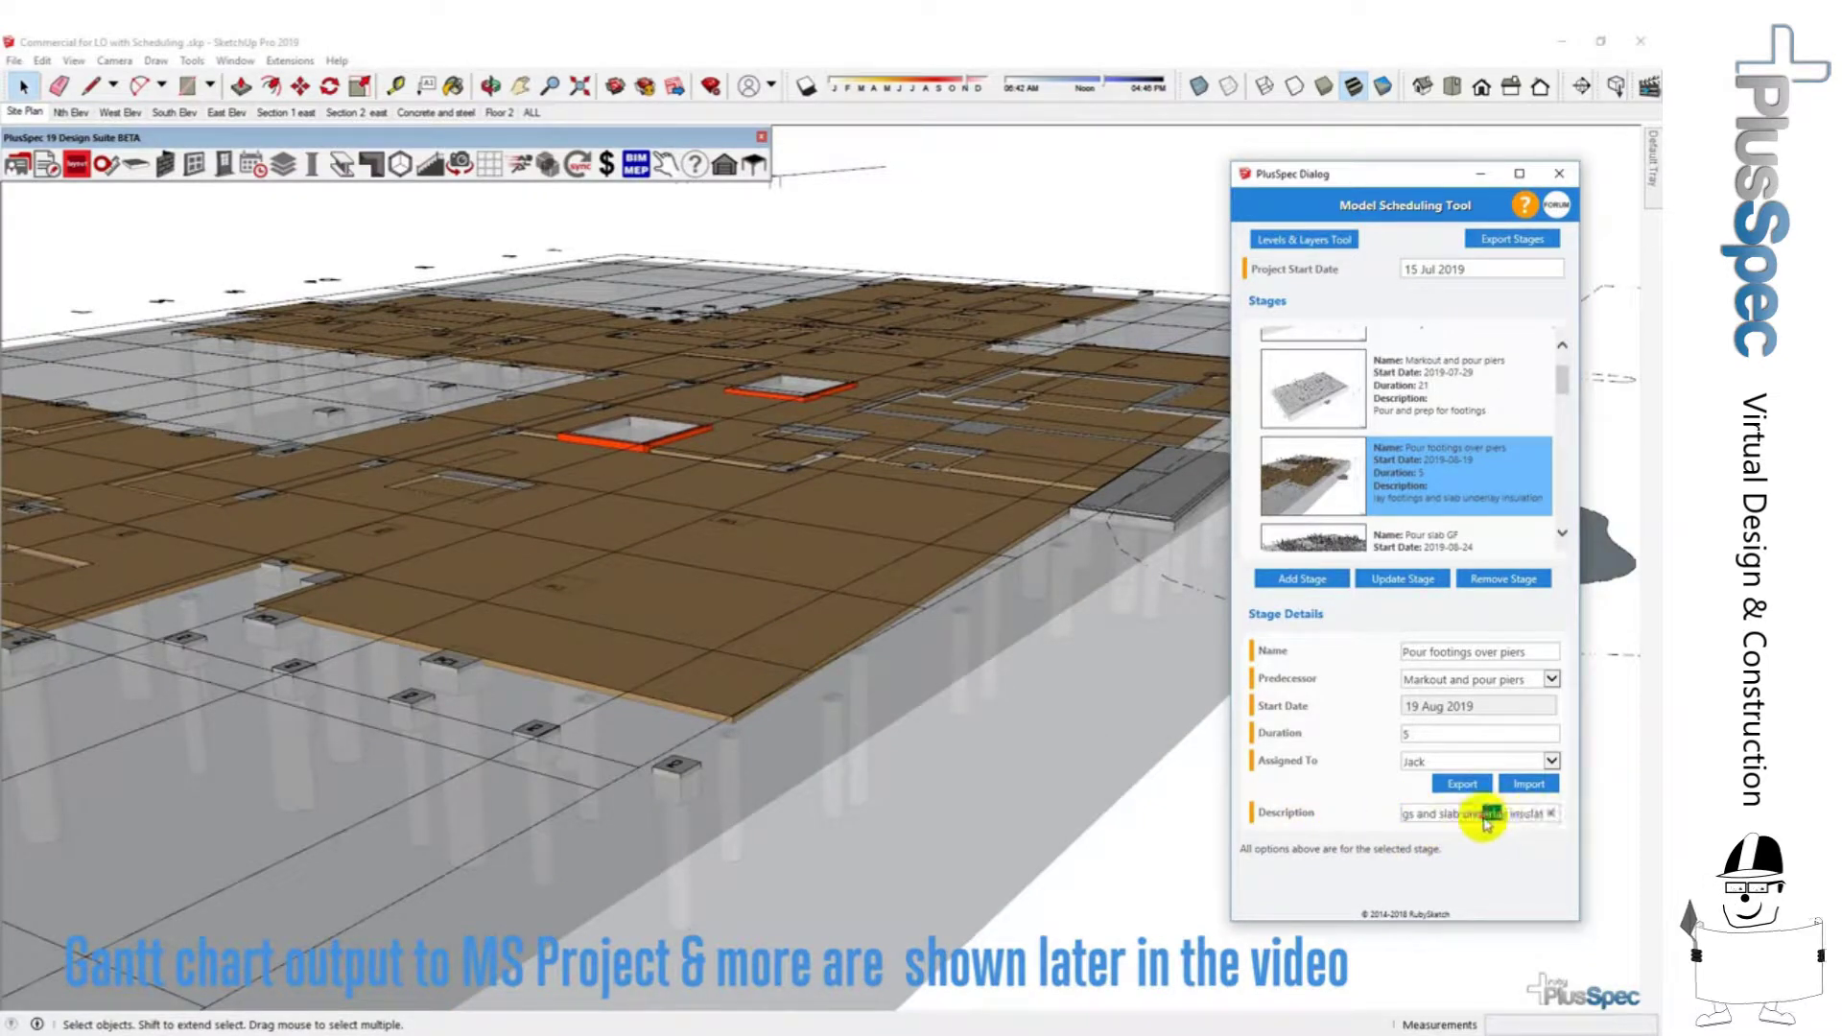
pyautogui.moveTo(1547, 821); pyautogui.dragTo(1532, 826)
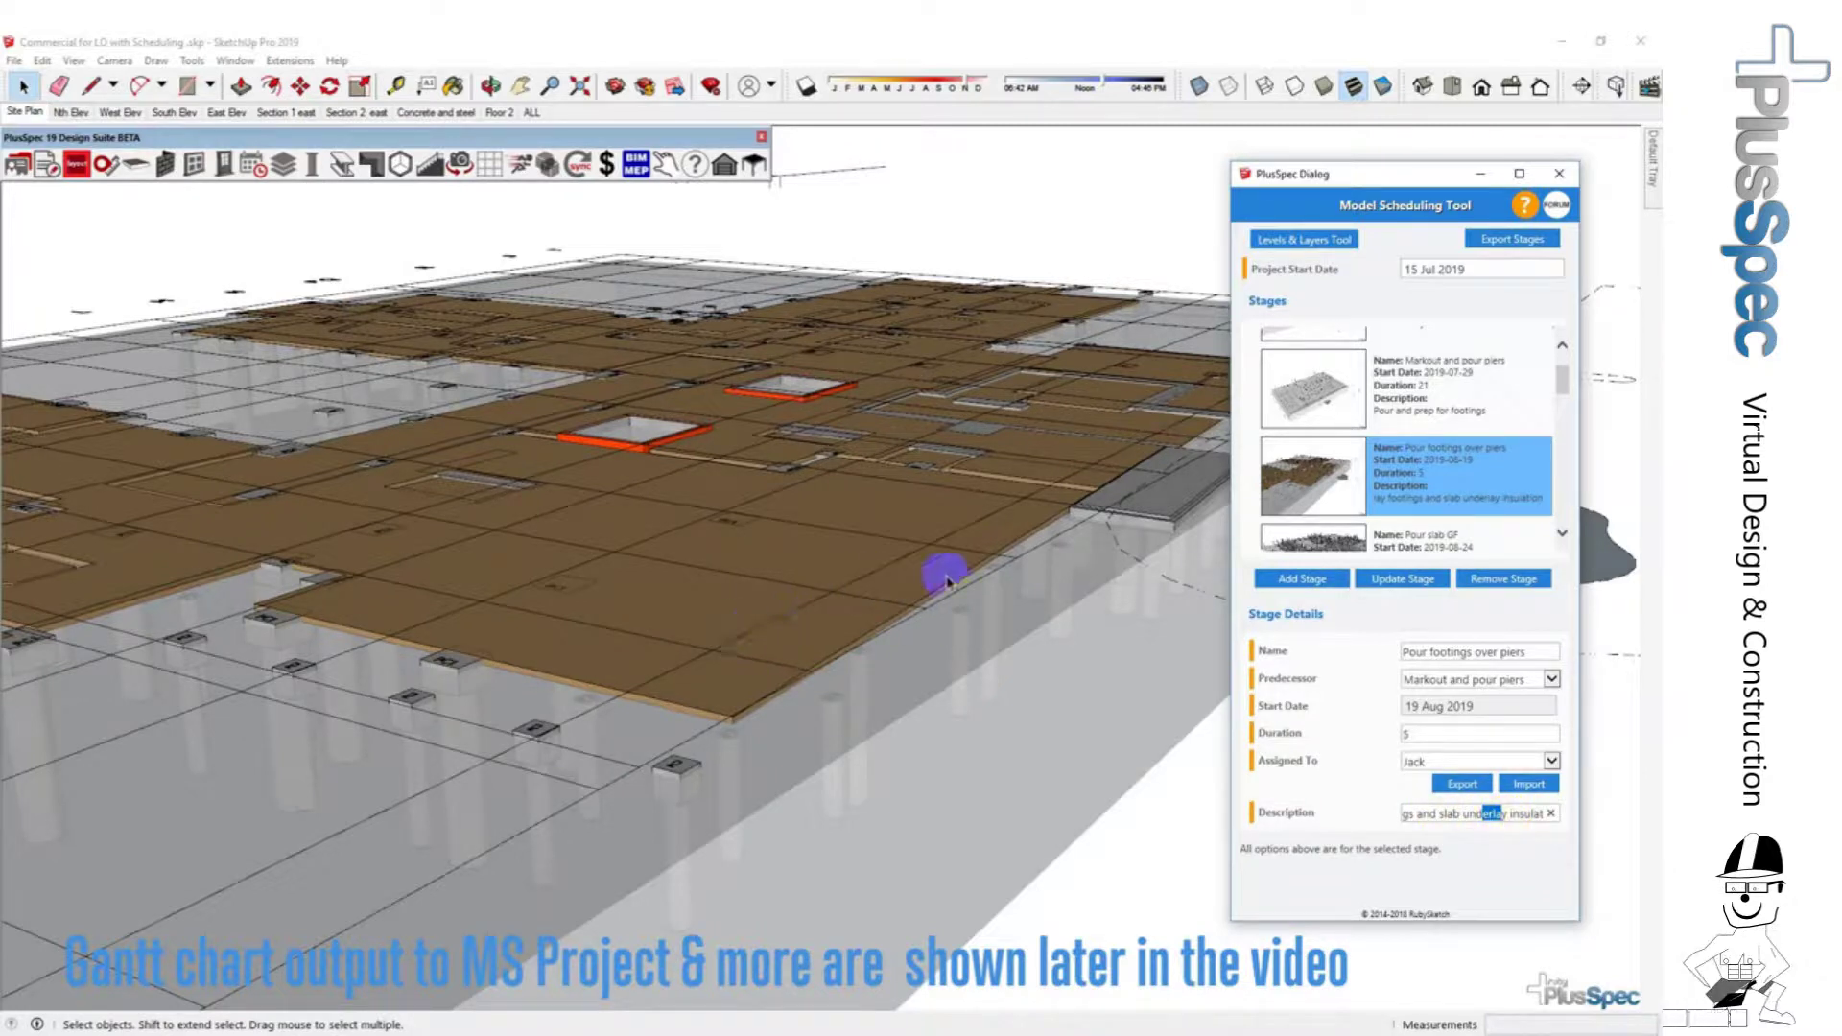
pyautogui.click(1303, 479)
pyautogui.scroll(-1, 1315, 477)
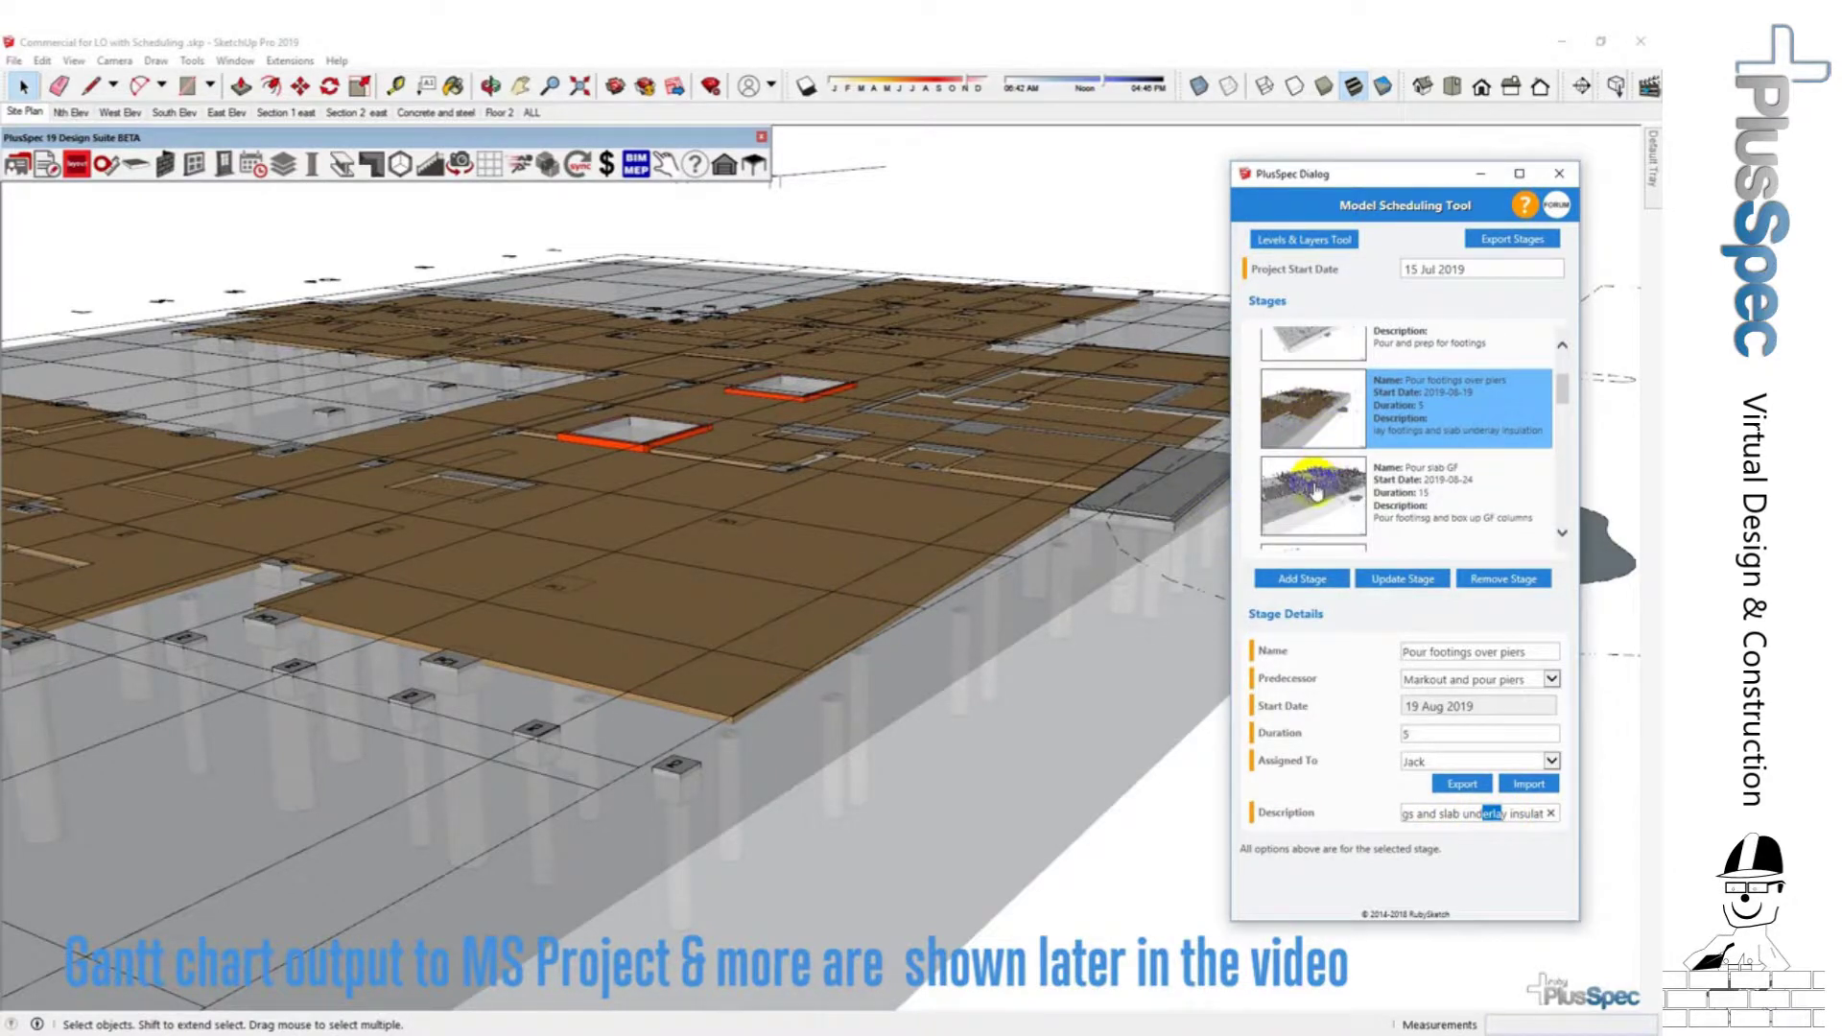
pyautogui.click(1312, 497)
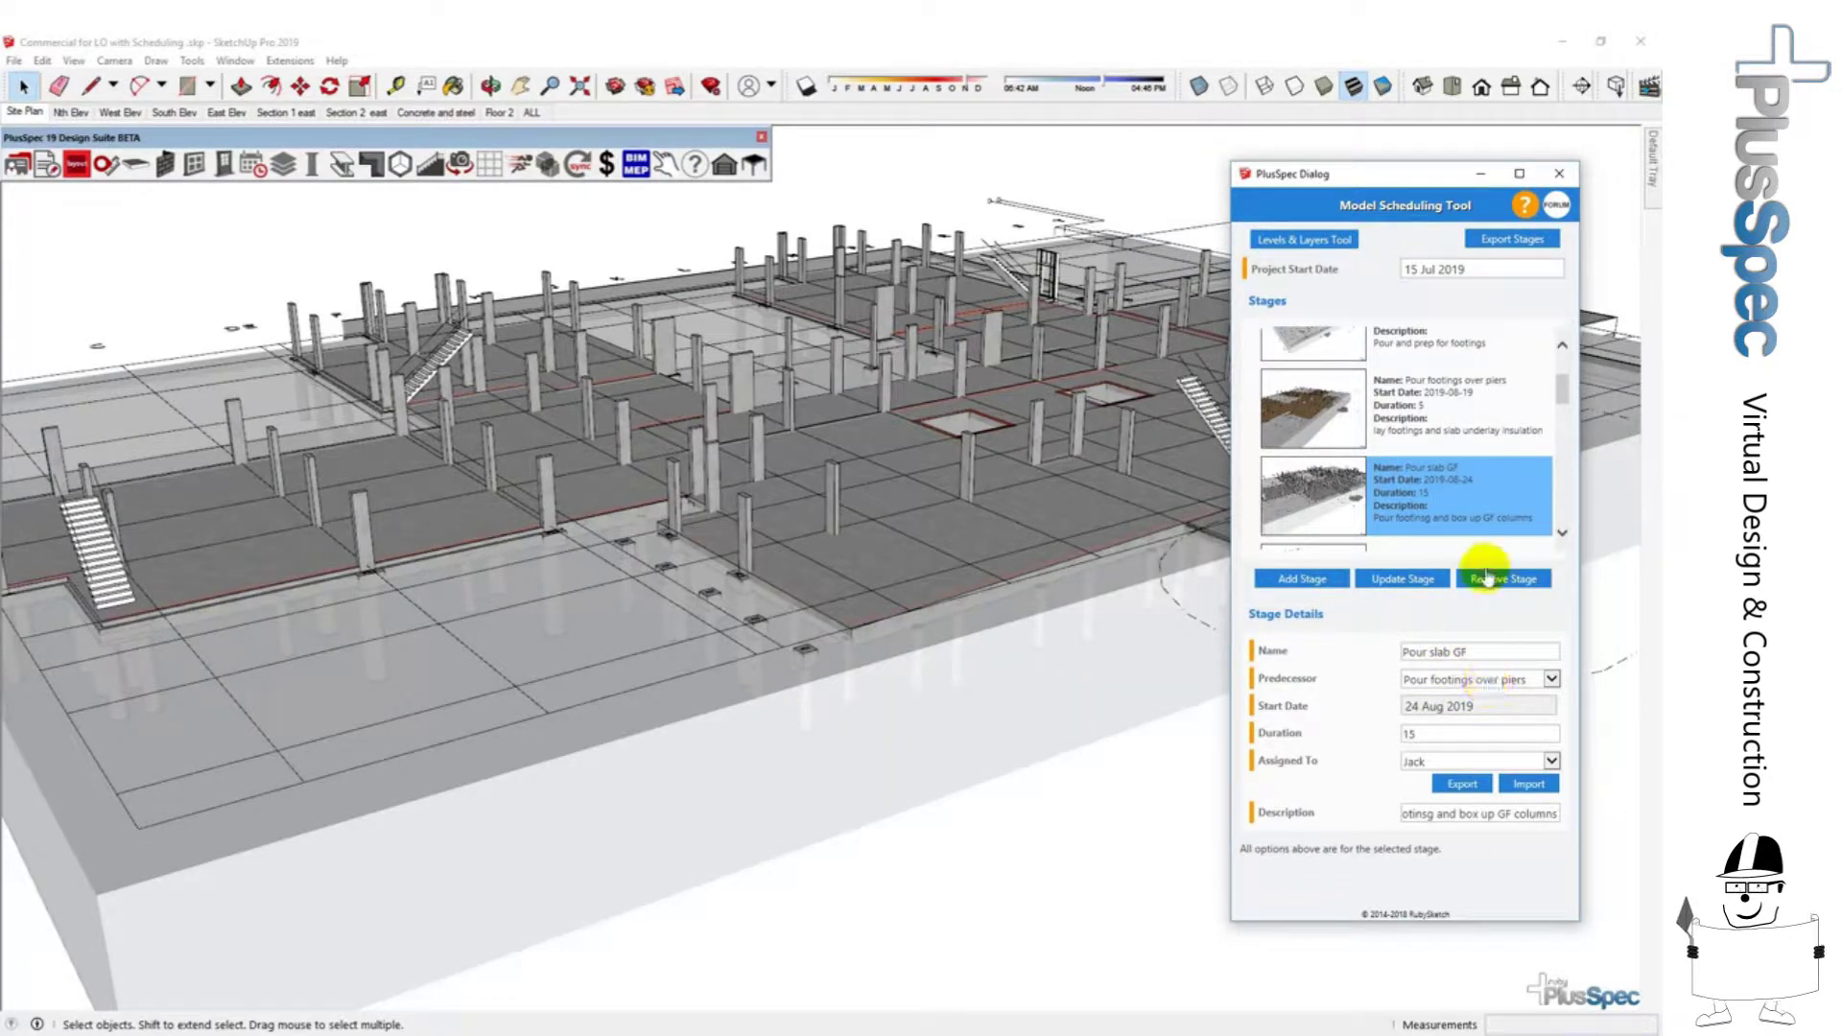
pyautogui.click(1414, 403)
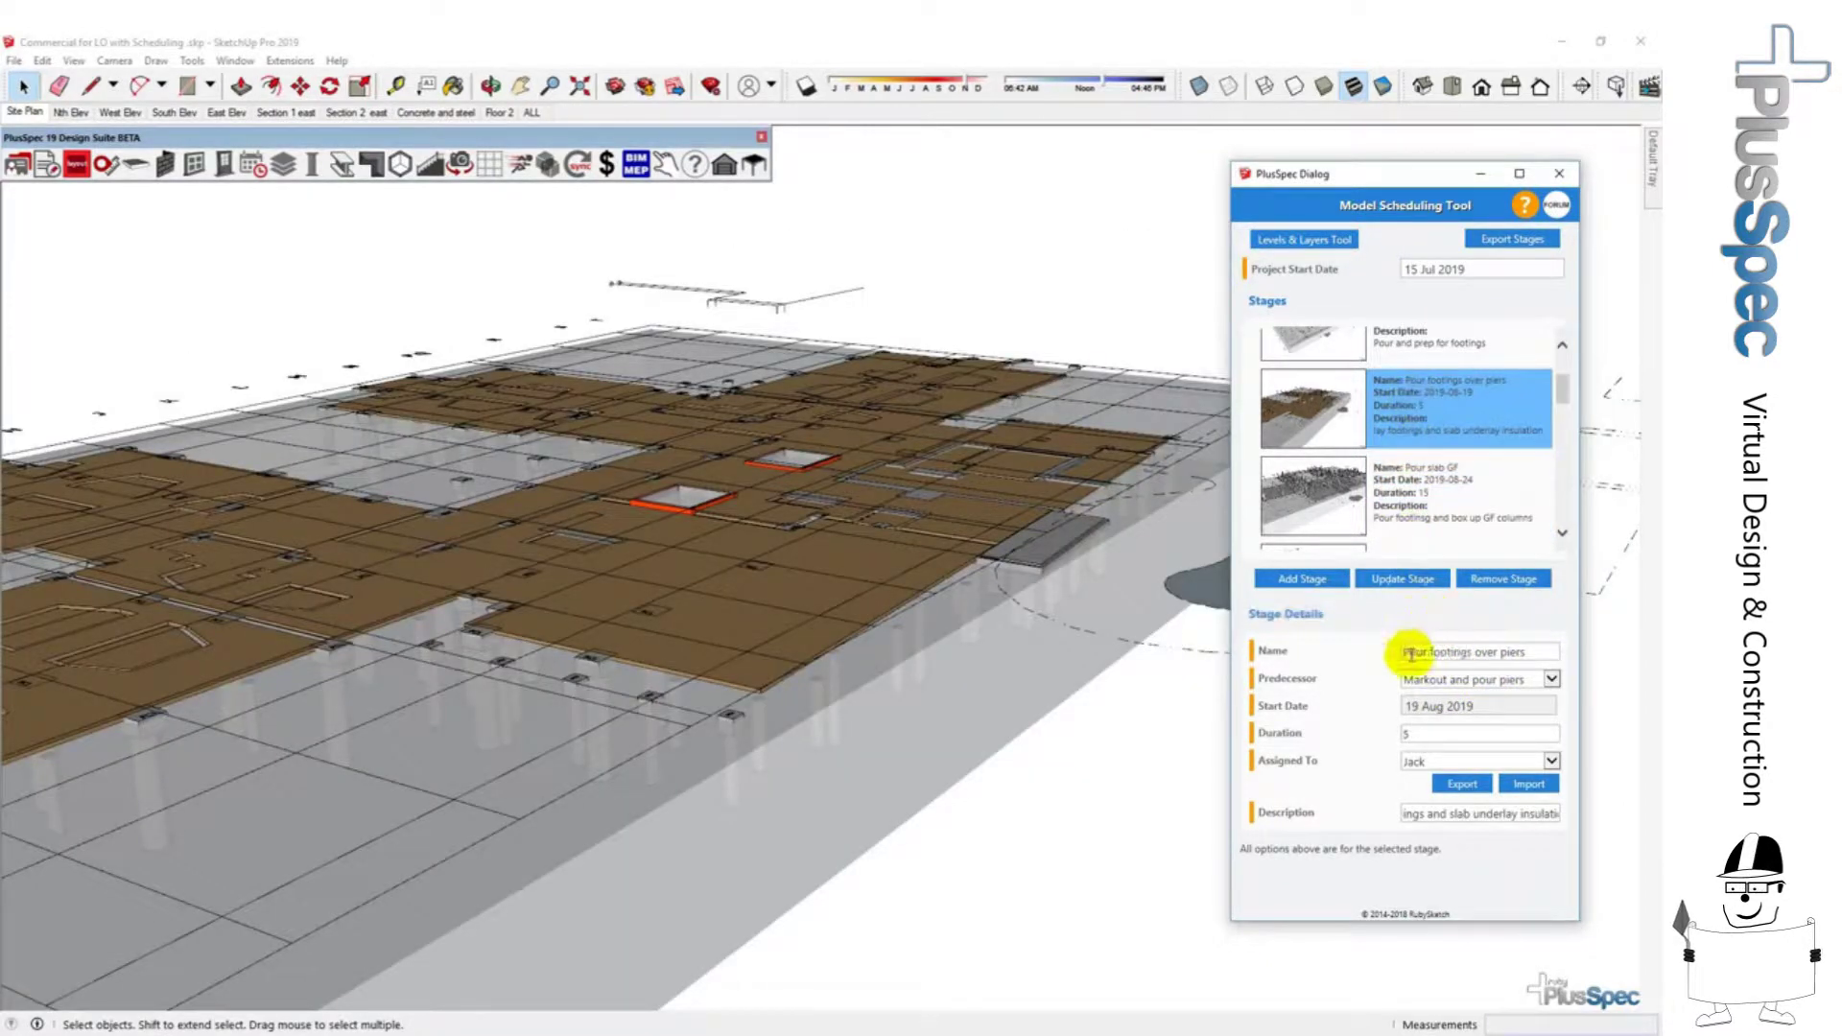
pyautogui.click(1412, 732)
pyautogui.press('BackSpace')
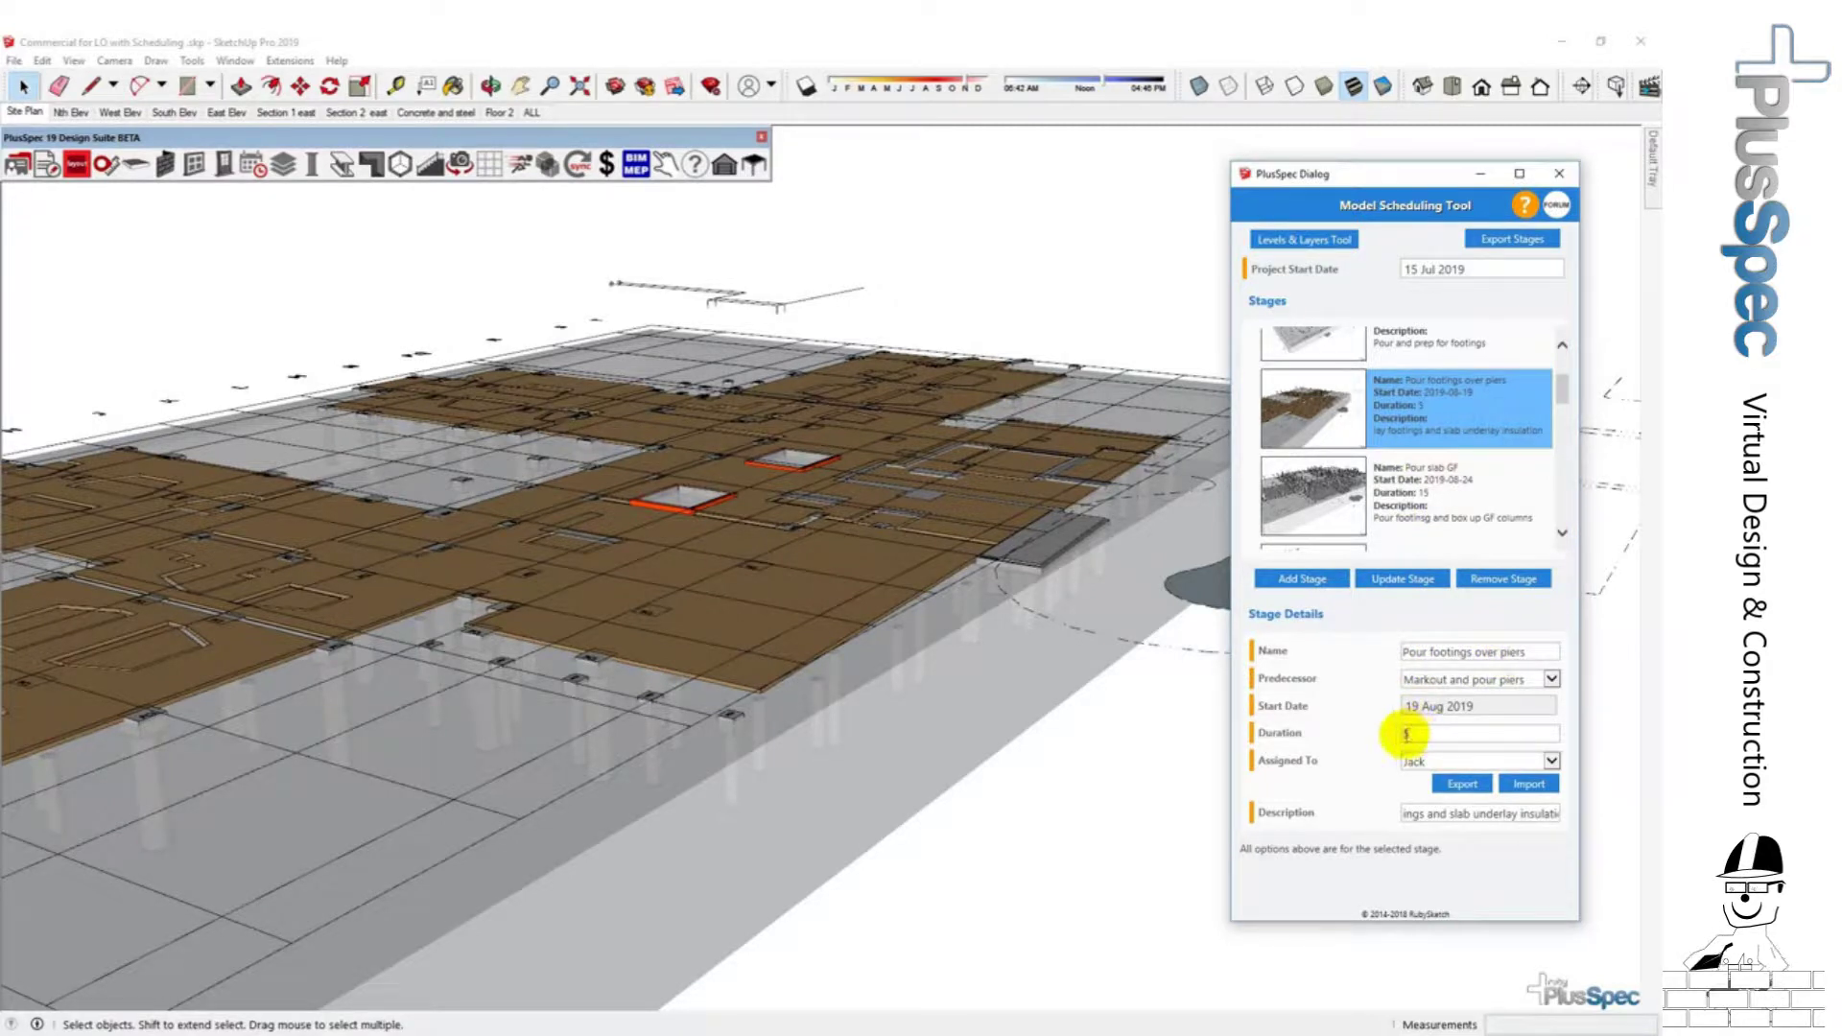
pyautogui.click(1409, 470)
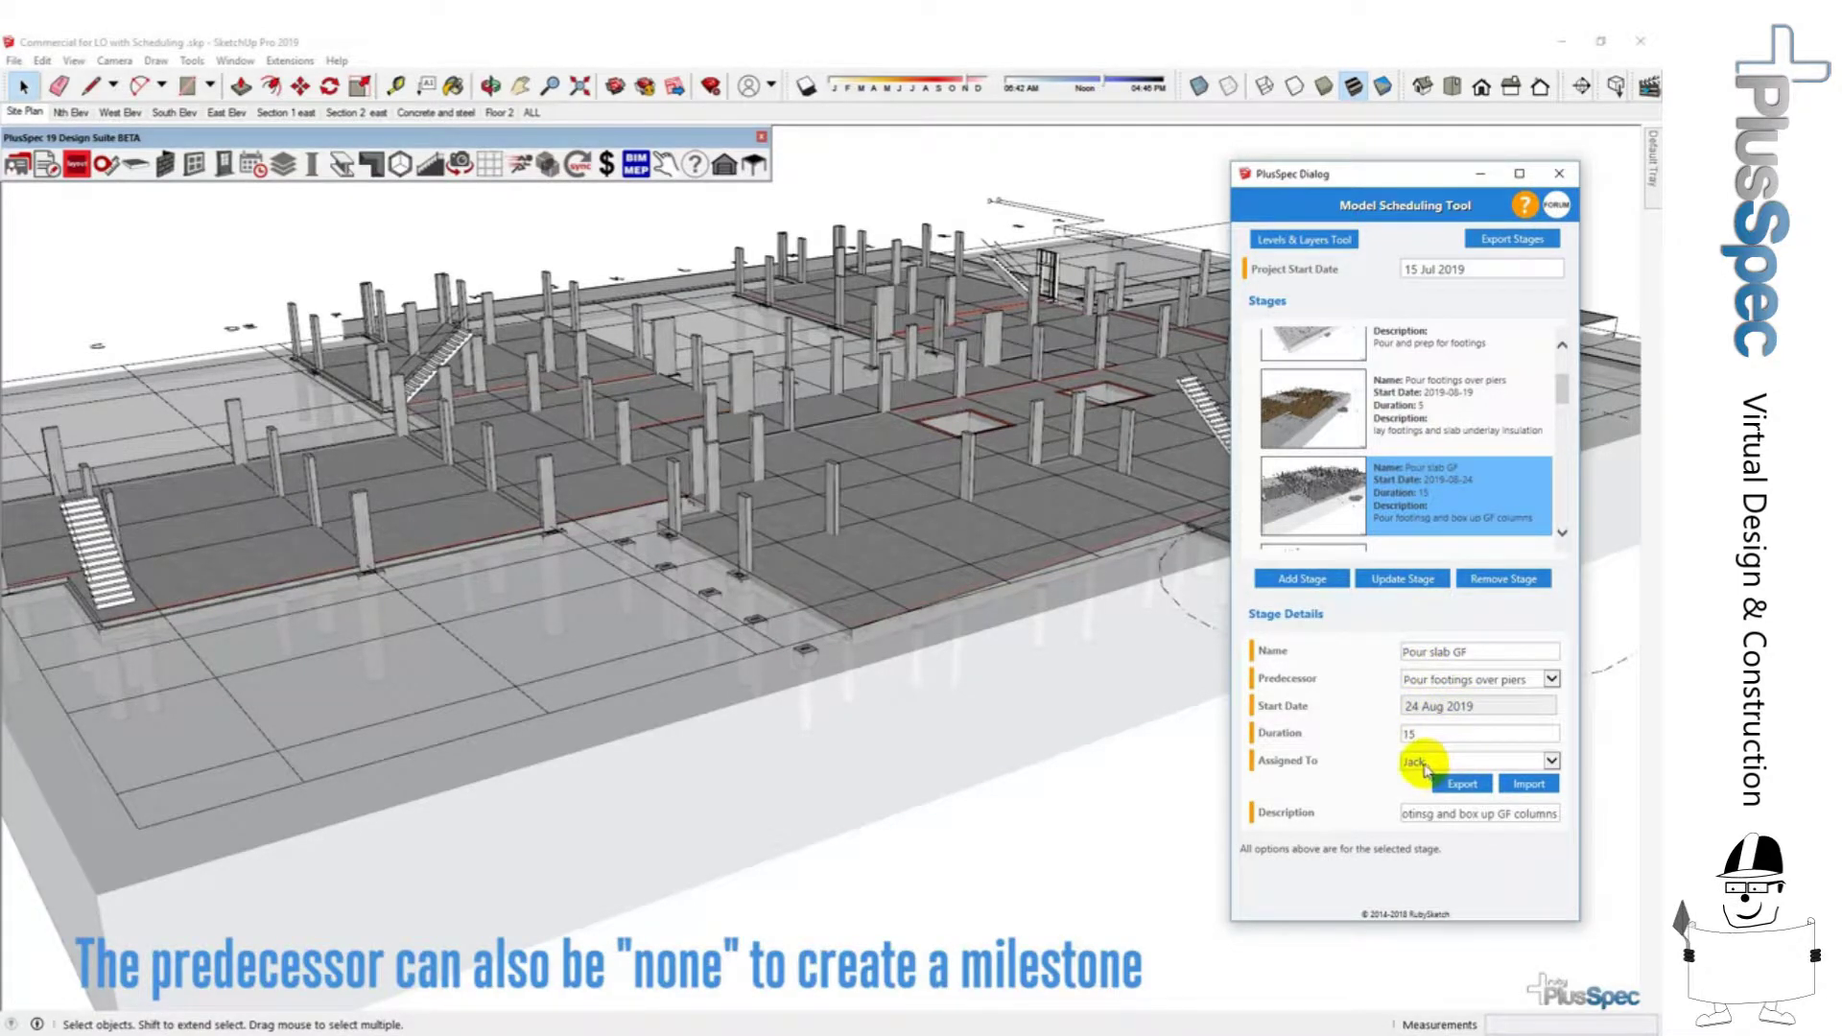
pyautogui.scroll(-1, 1392, 490)
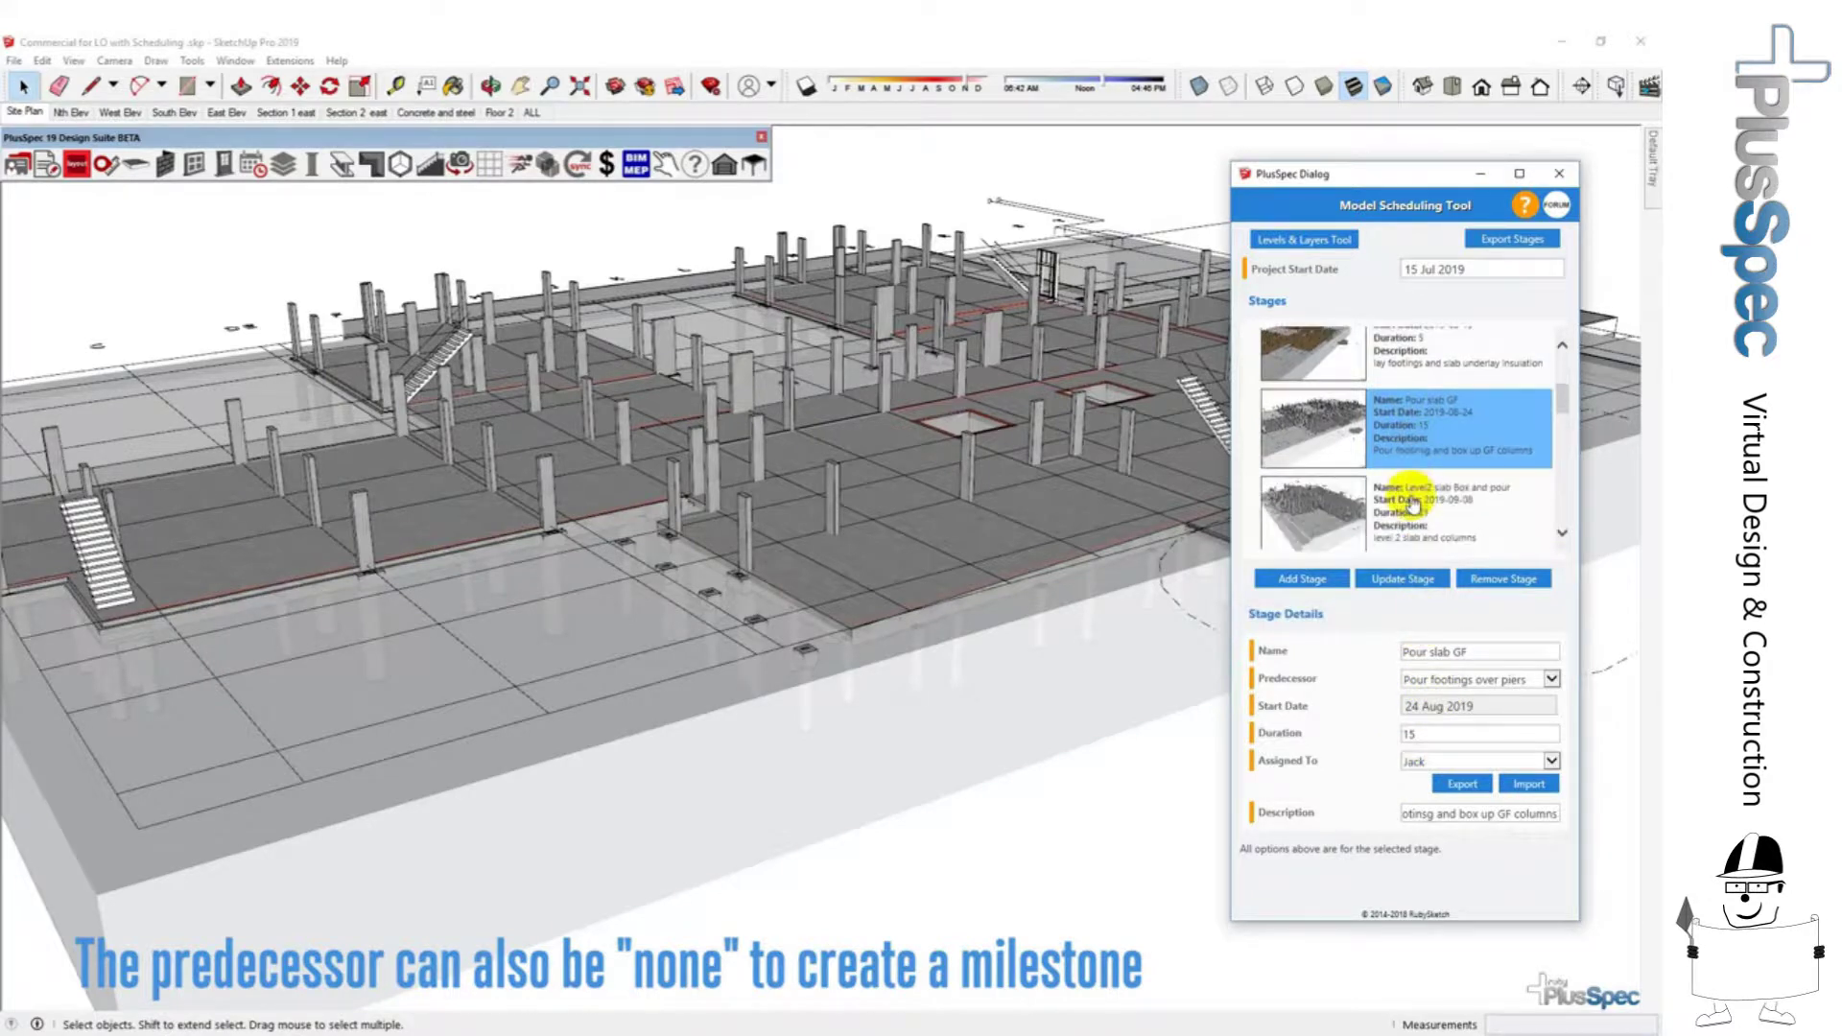
# Step through the Level2 slab, Structural steel work and Infill framing stages, orbiting the structure.
pyautogui.click(1349, 504)
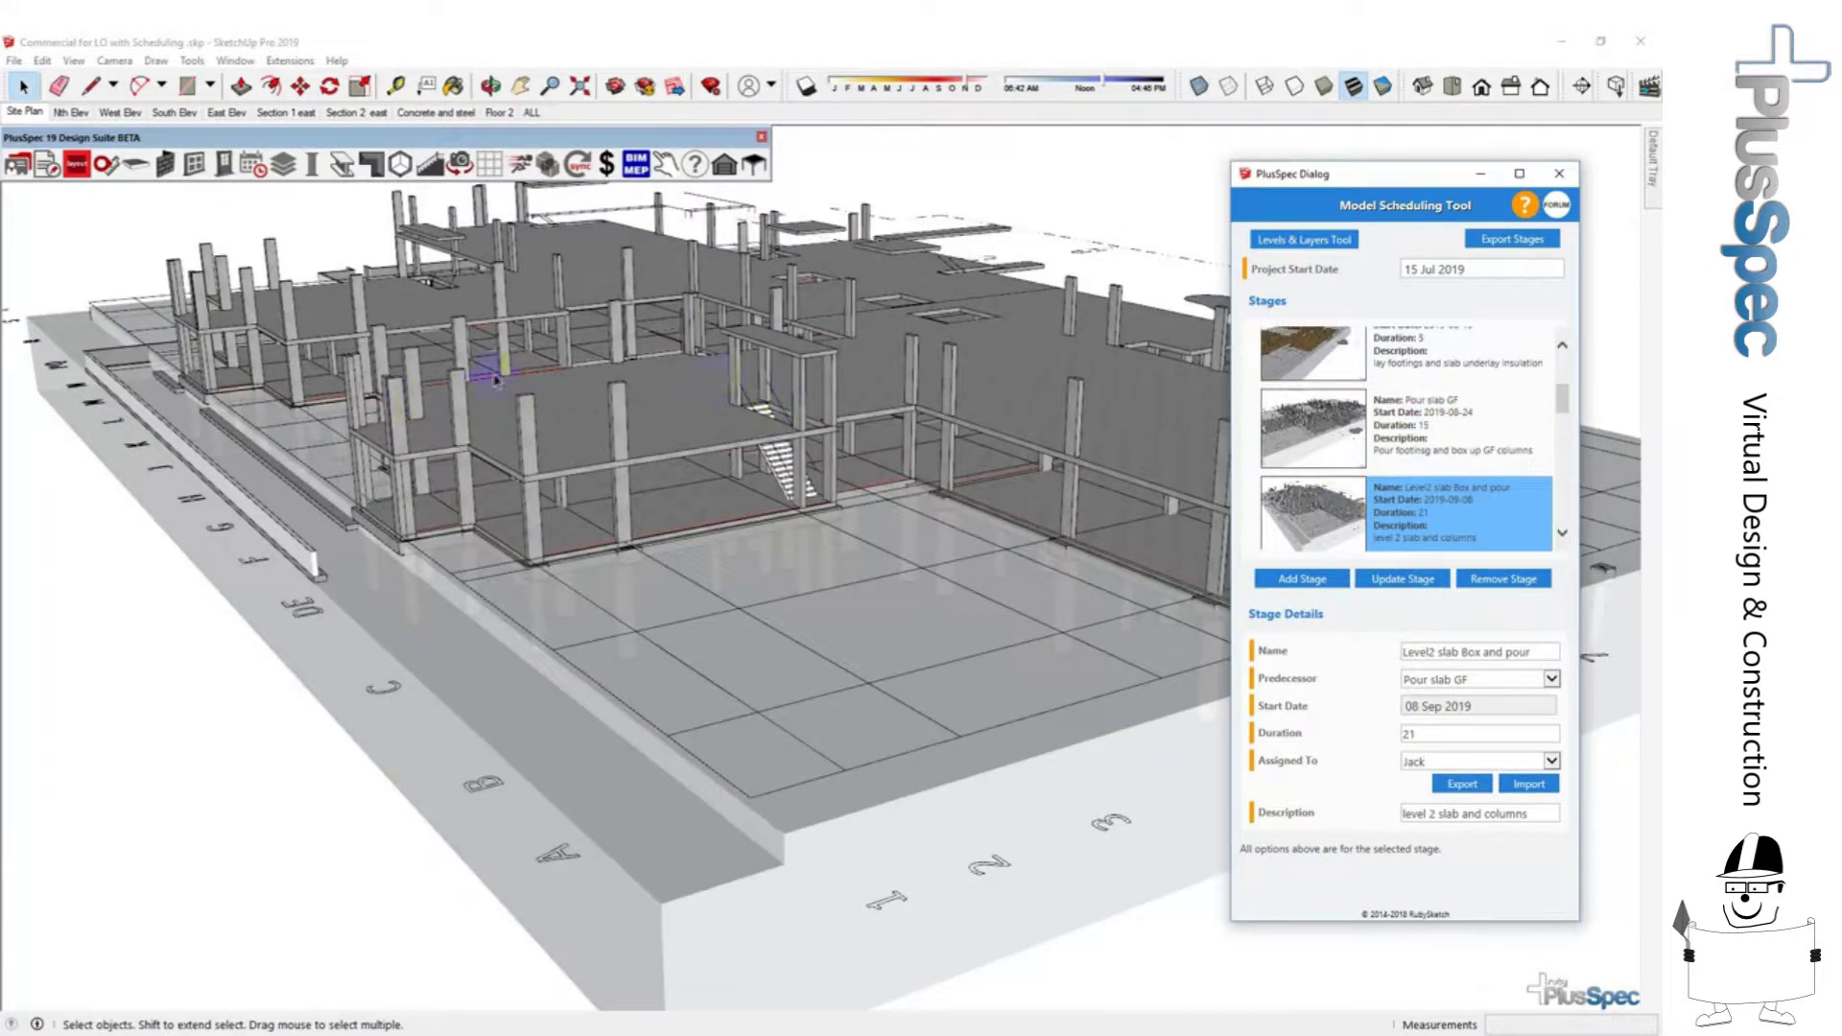
pyautogui.scroll(-1, 1339, 513)
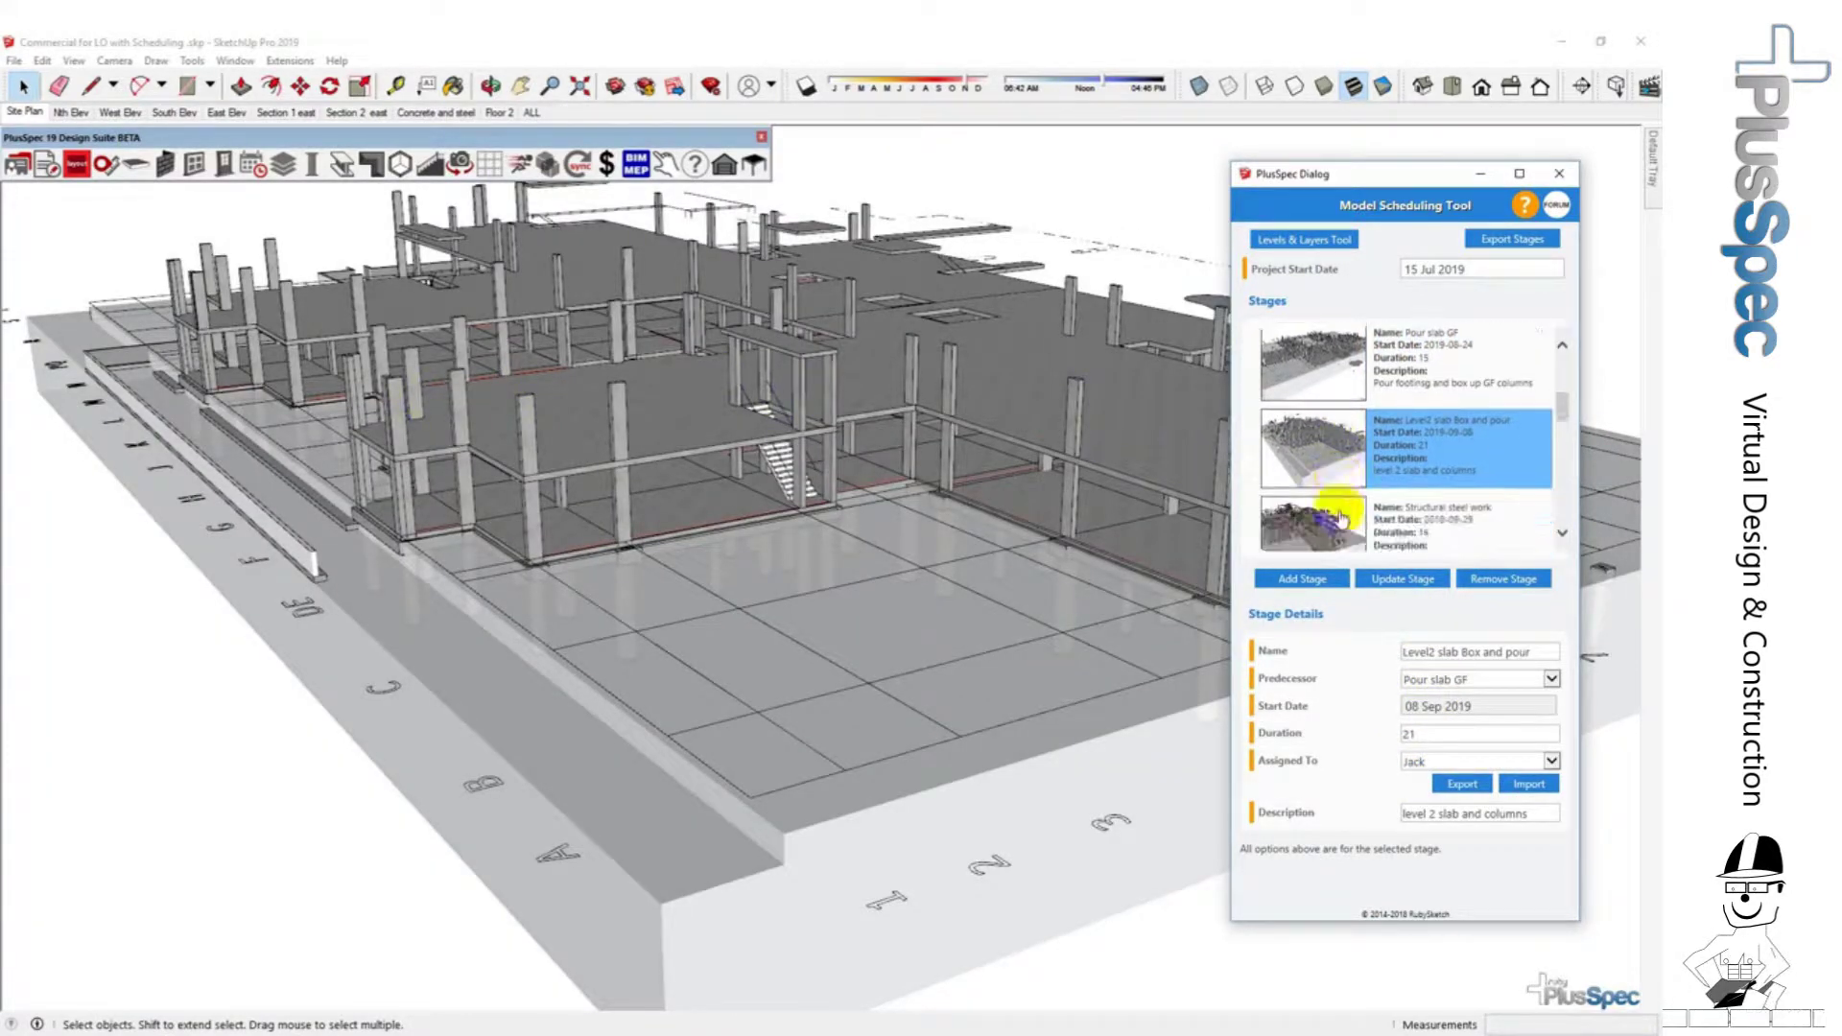
pyautogui.click(1266, 528)
pyautogui.moveTo(965, 518)
pyautogui.mouseDown(button='middle')
pyautogui.moveTo(802, 378)
pyautogui.moveTo(707, 452)
pyautogui.moveTo(411, 453)
pyautogui.moveTo(329, 391)
pyautogui.moveTo(827, 515)
pyautogui.moveTo(950, 509)
pyautogui.mouseUp(button='middle')
pyautogui.scroll(-1, 1418, 488)
pyautogui.click(1344, 508)
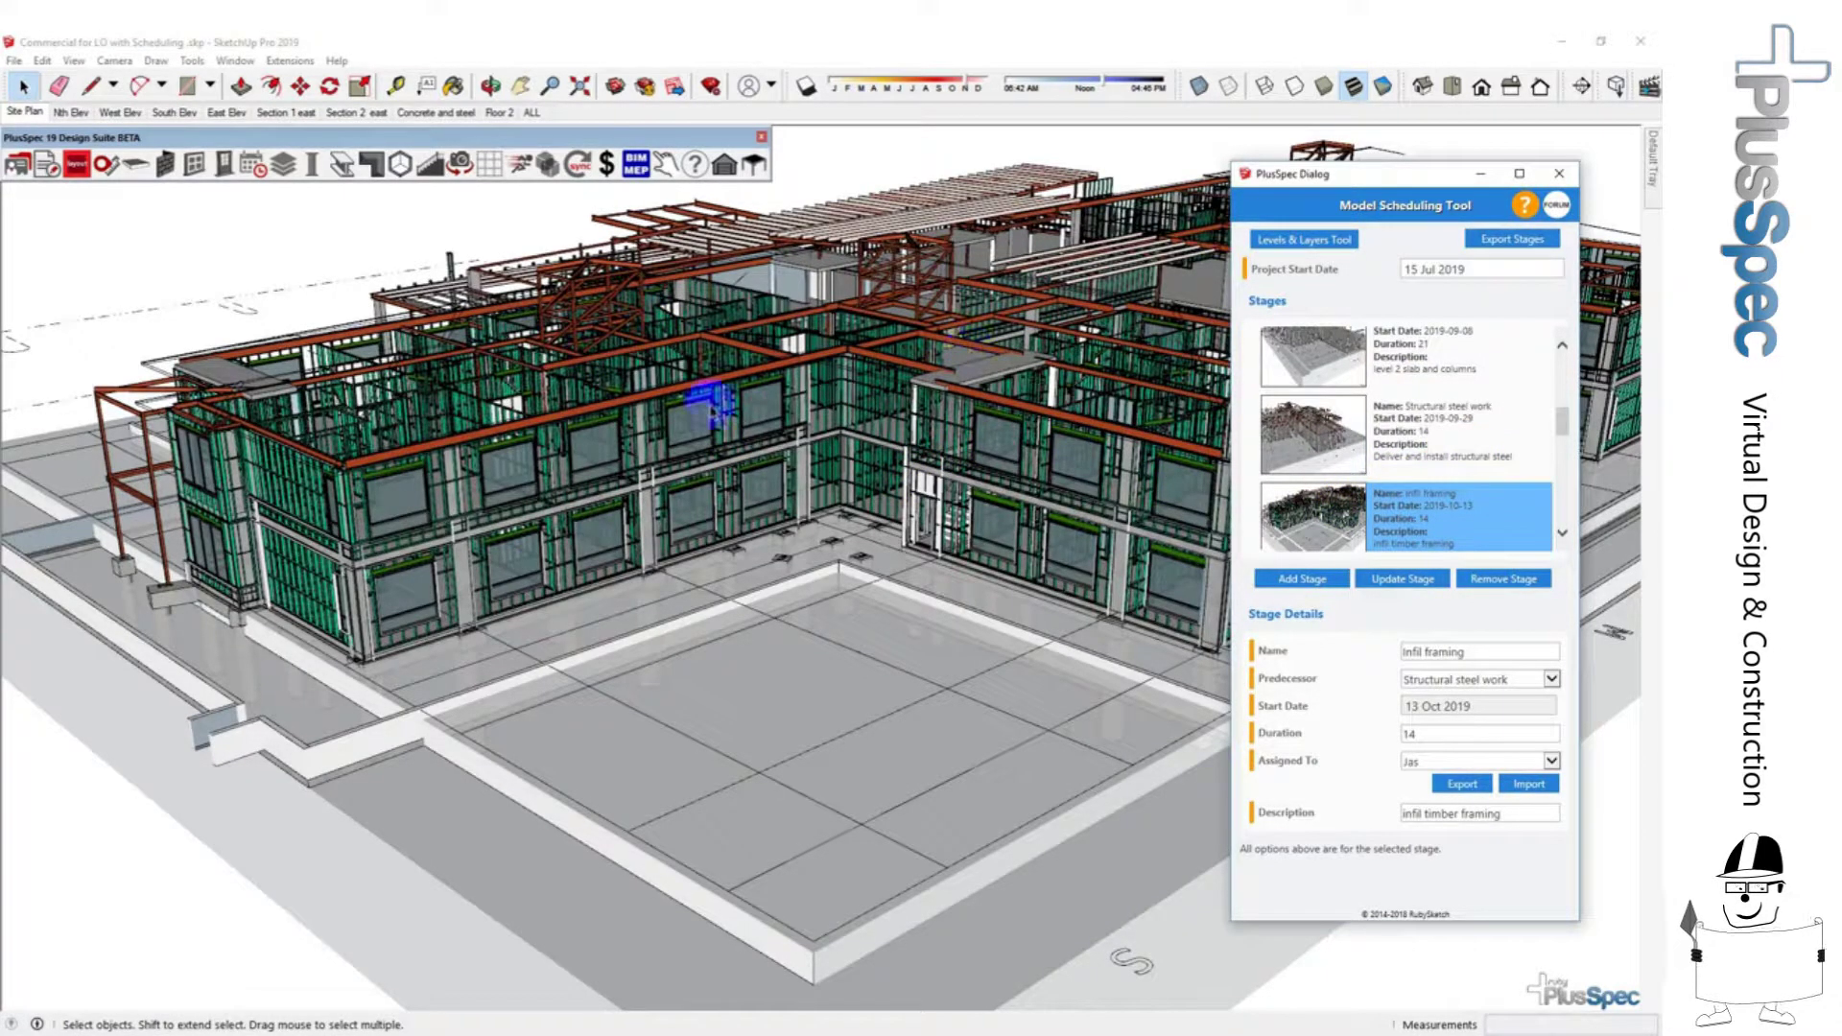
pyautogui.scroll(-1, 1372, 414)
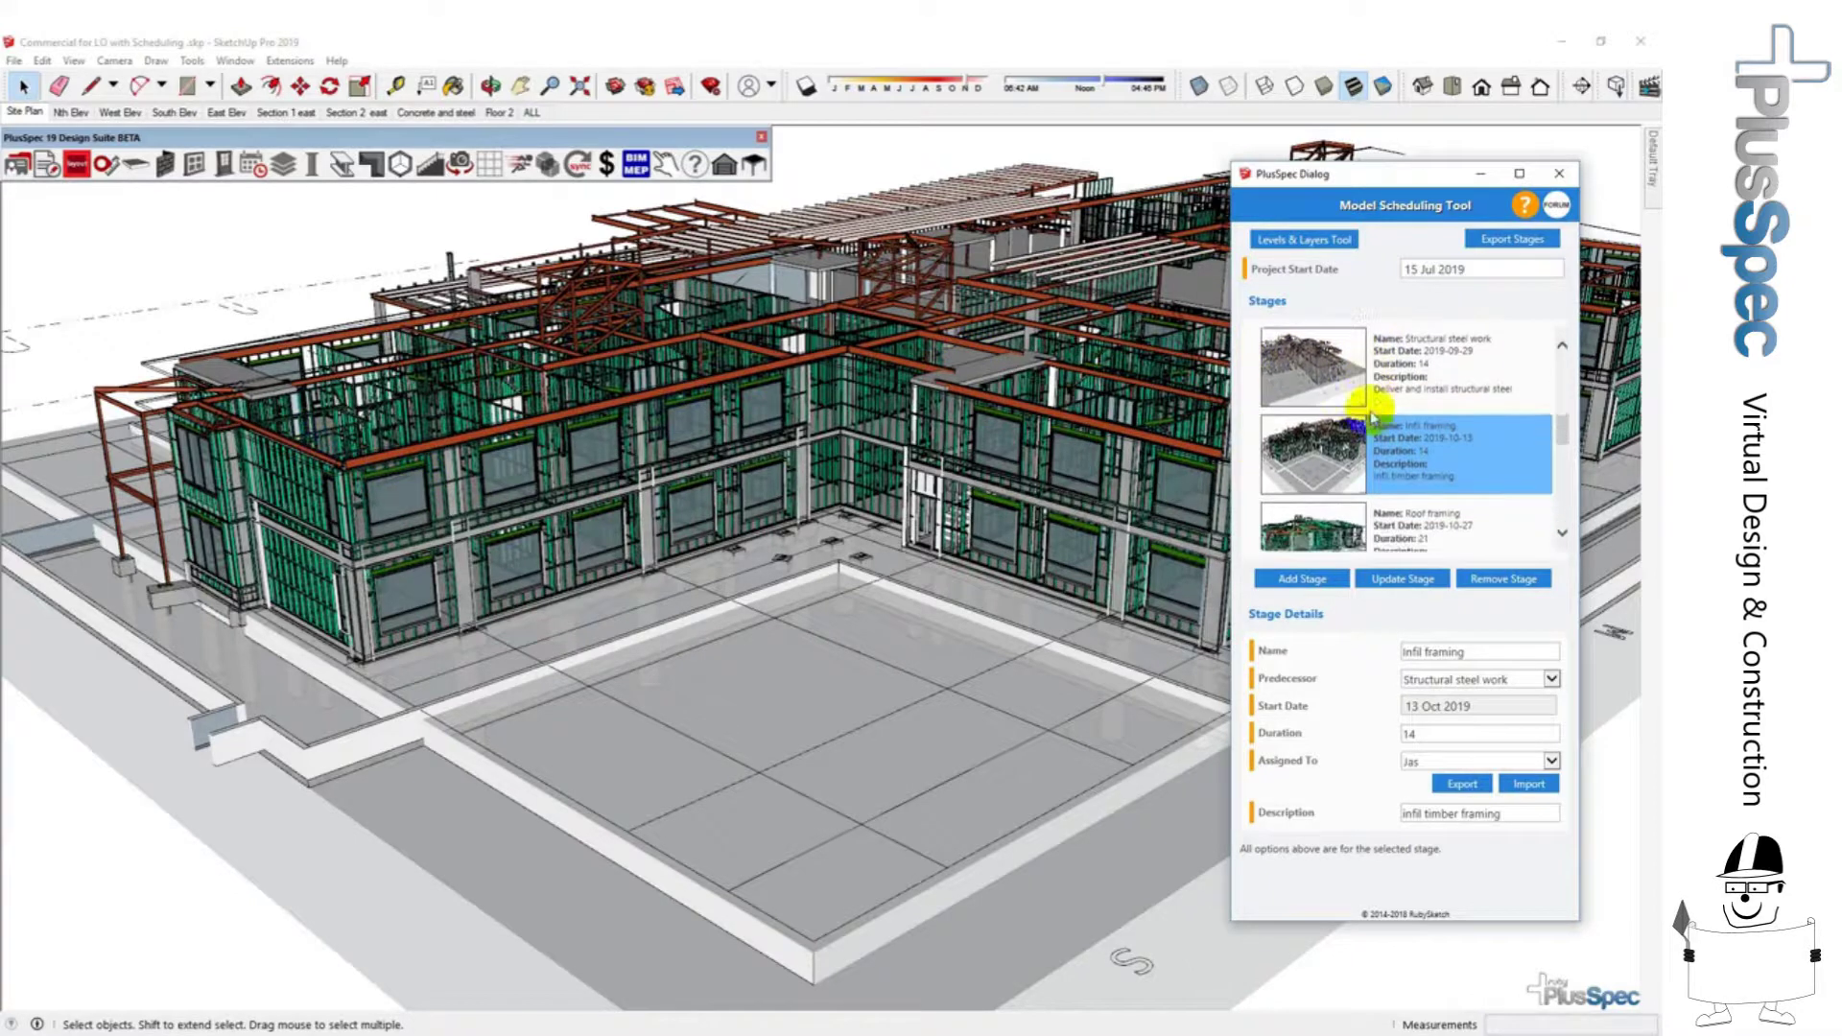
# Show the Roof framing, Lay bricks and Blocks, and Carpentry Cladding instal stages in turn.
pyautogui.click(1317, 543)
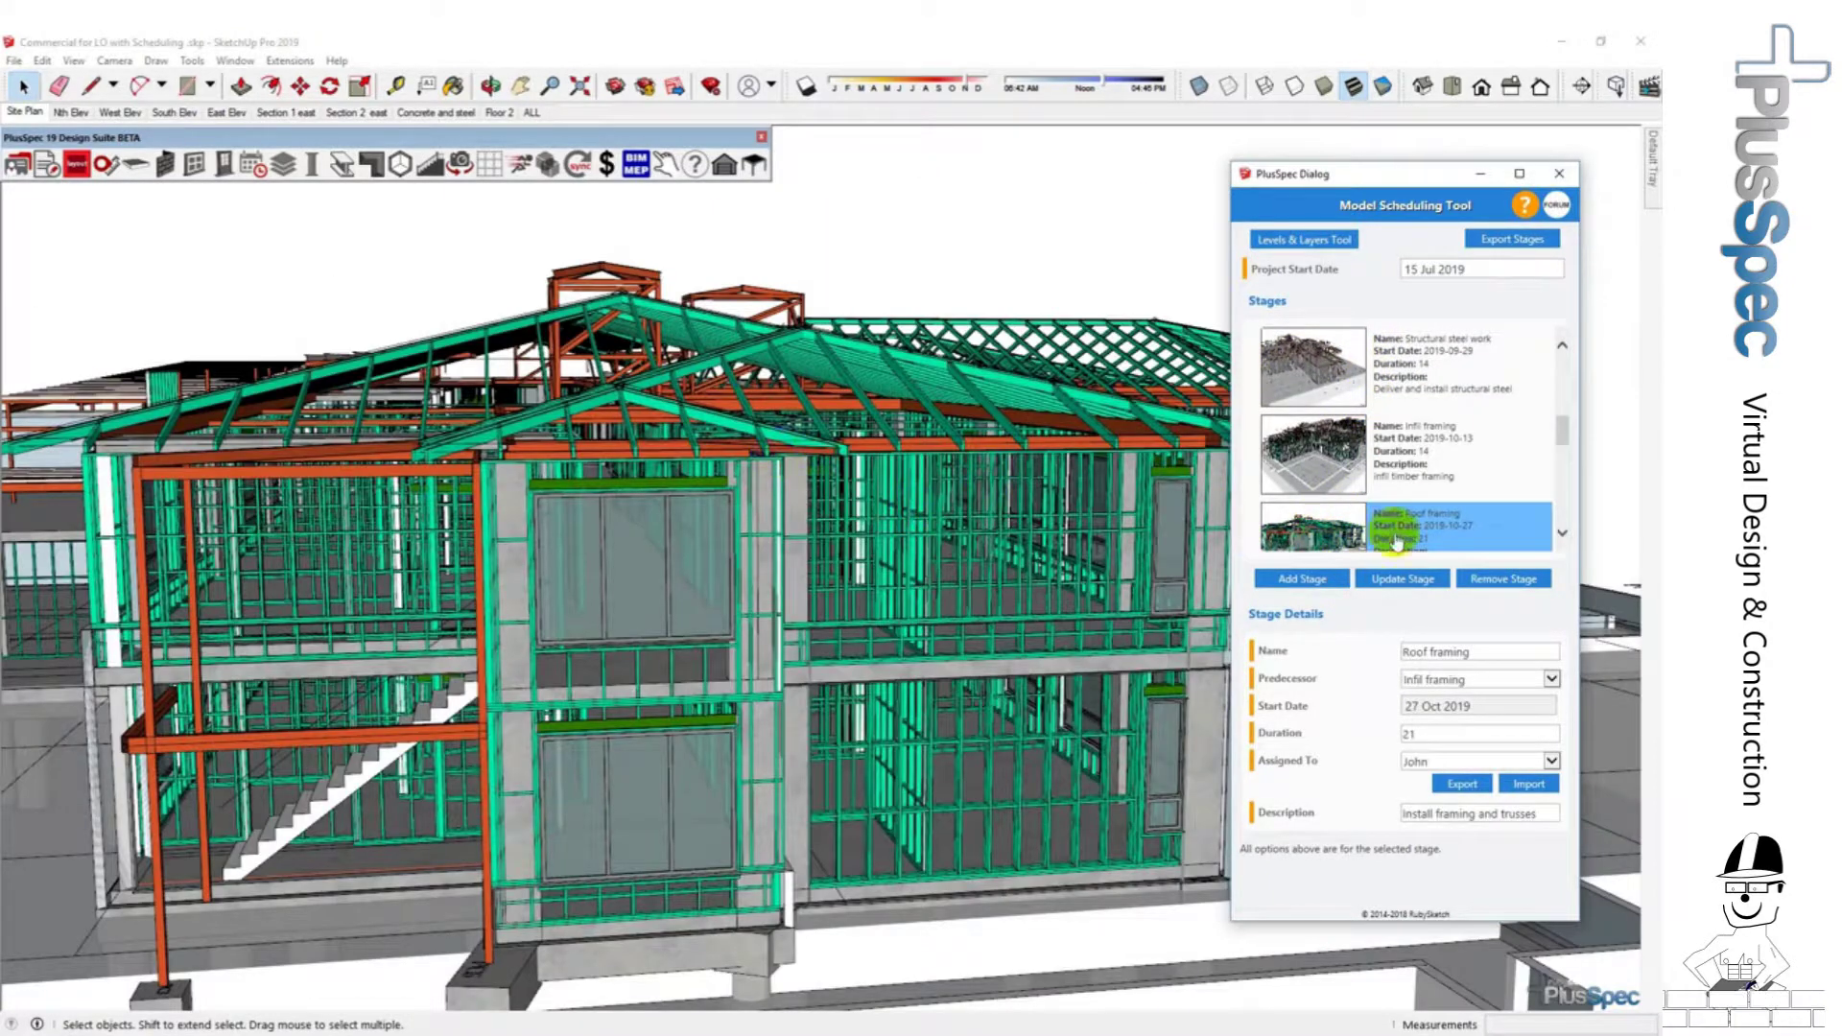
pyautogui.scroll(-1, 1324, 504)
pyautogui.click(1327, 511)
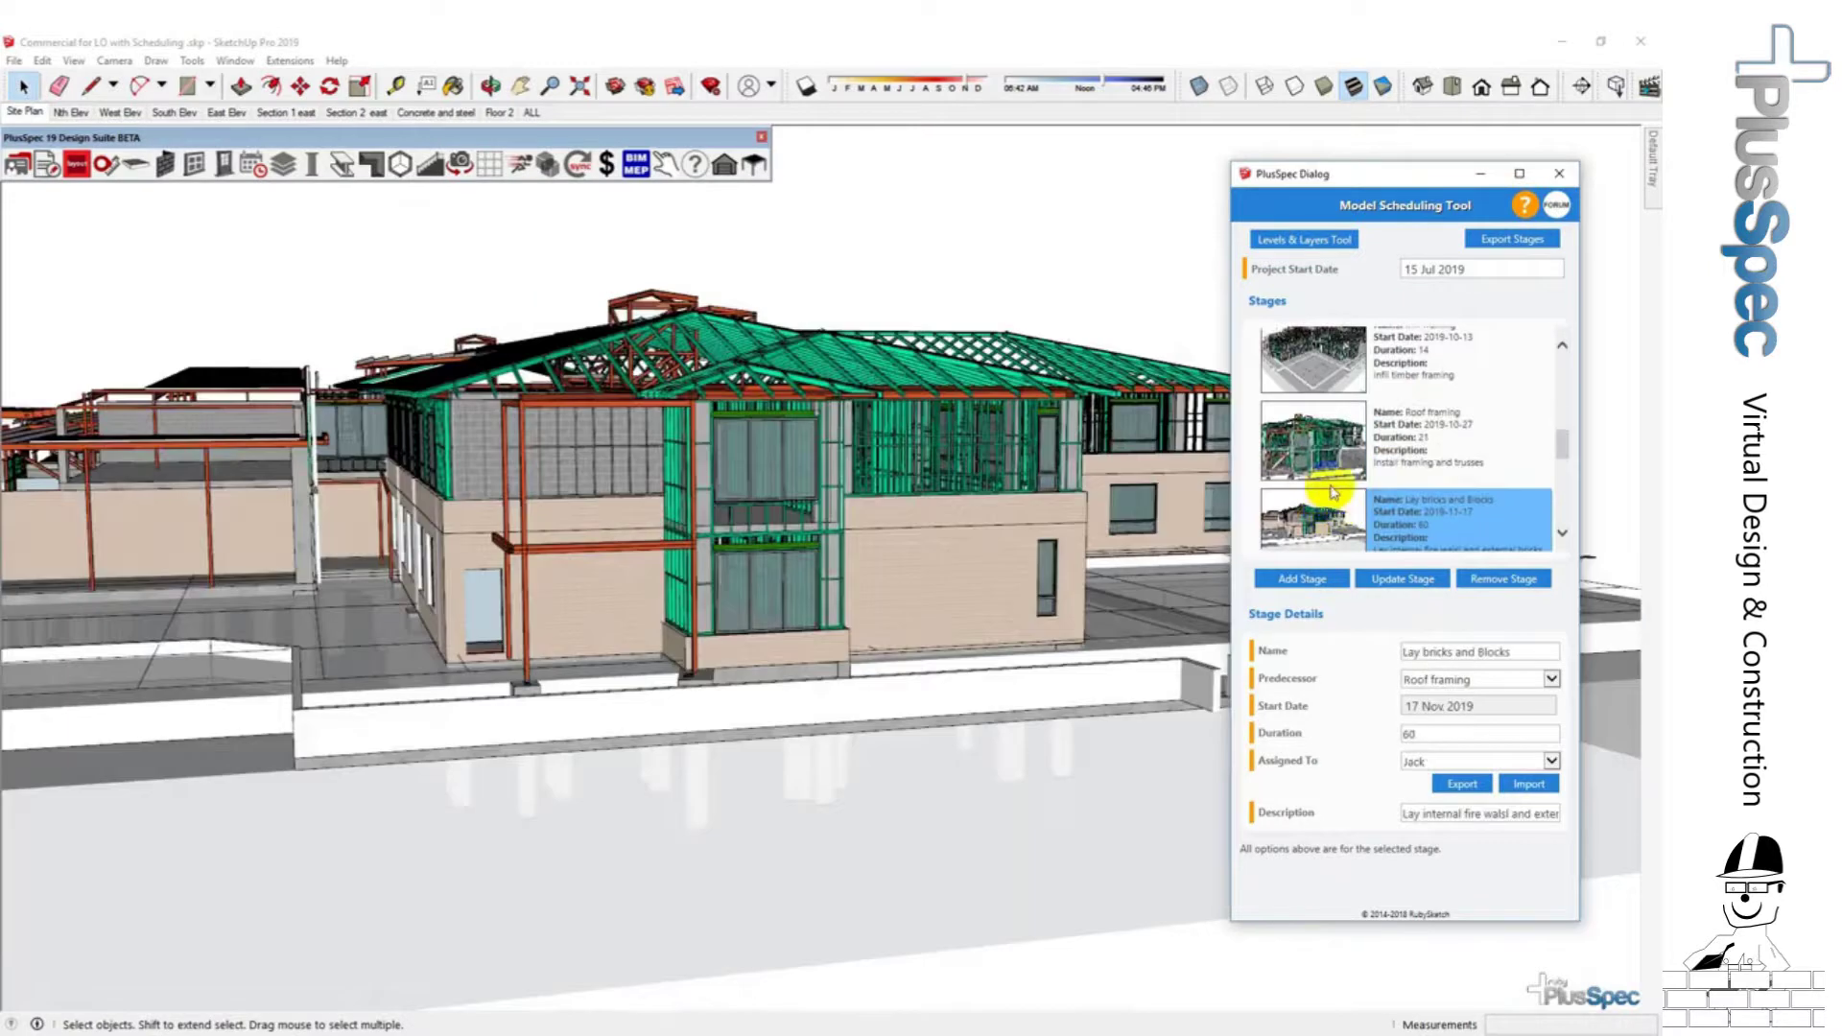
pyautogui.scroll(-1, 1432, 429)
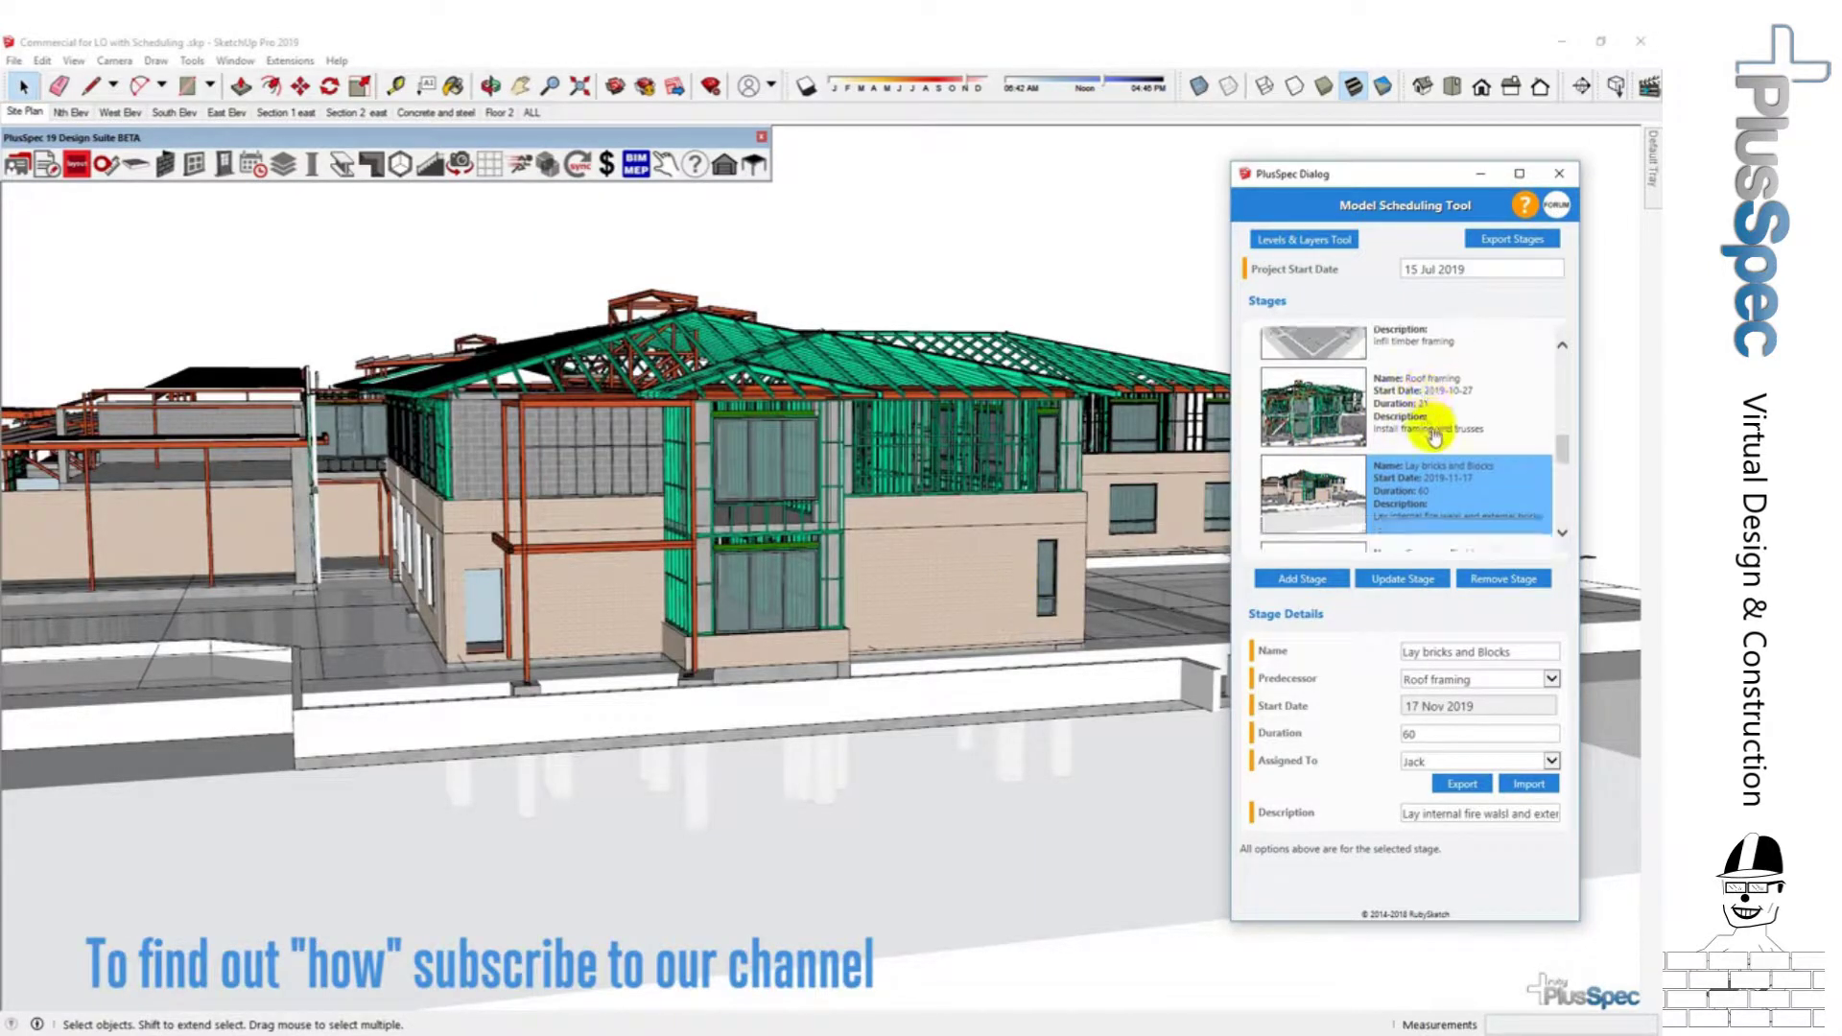
pyautogui.scroll(-1, 1364, 507)
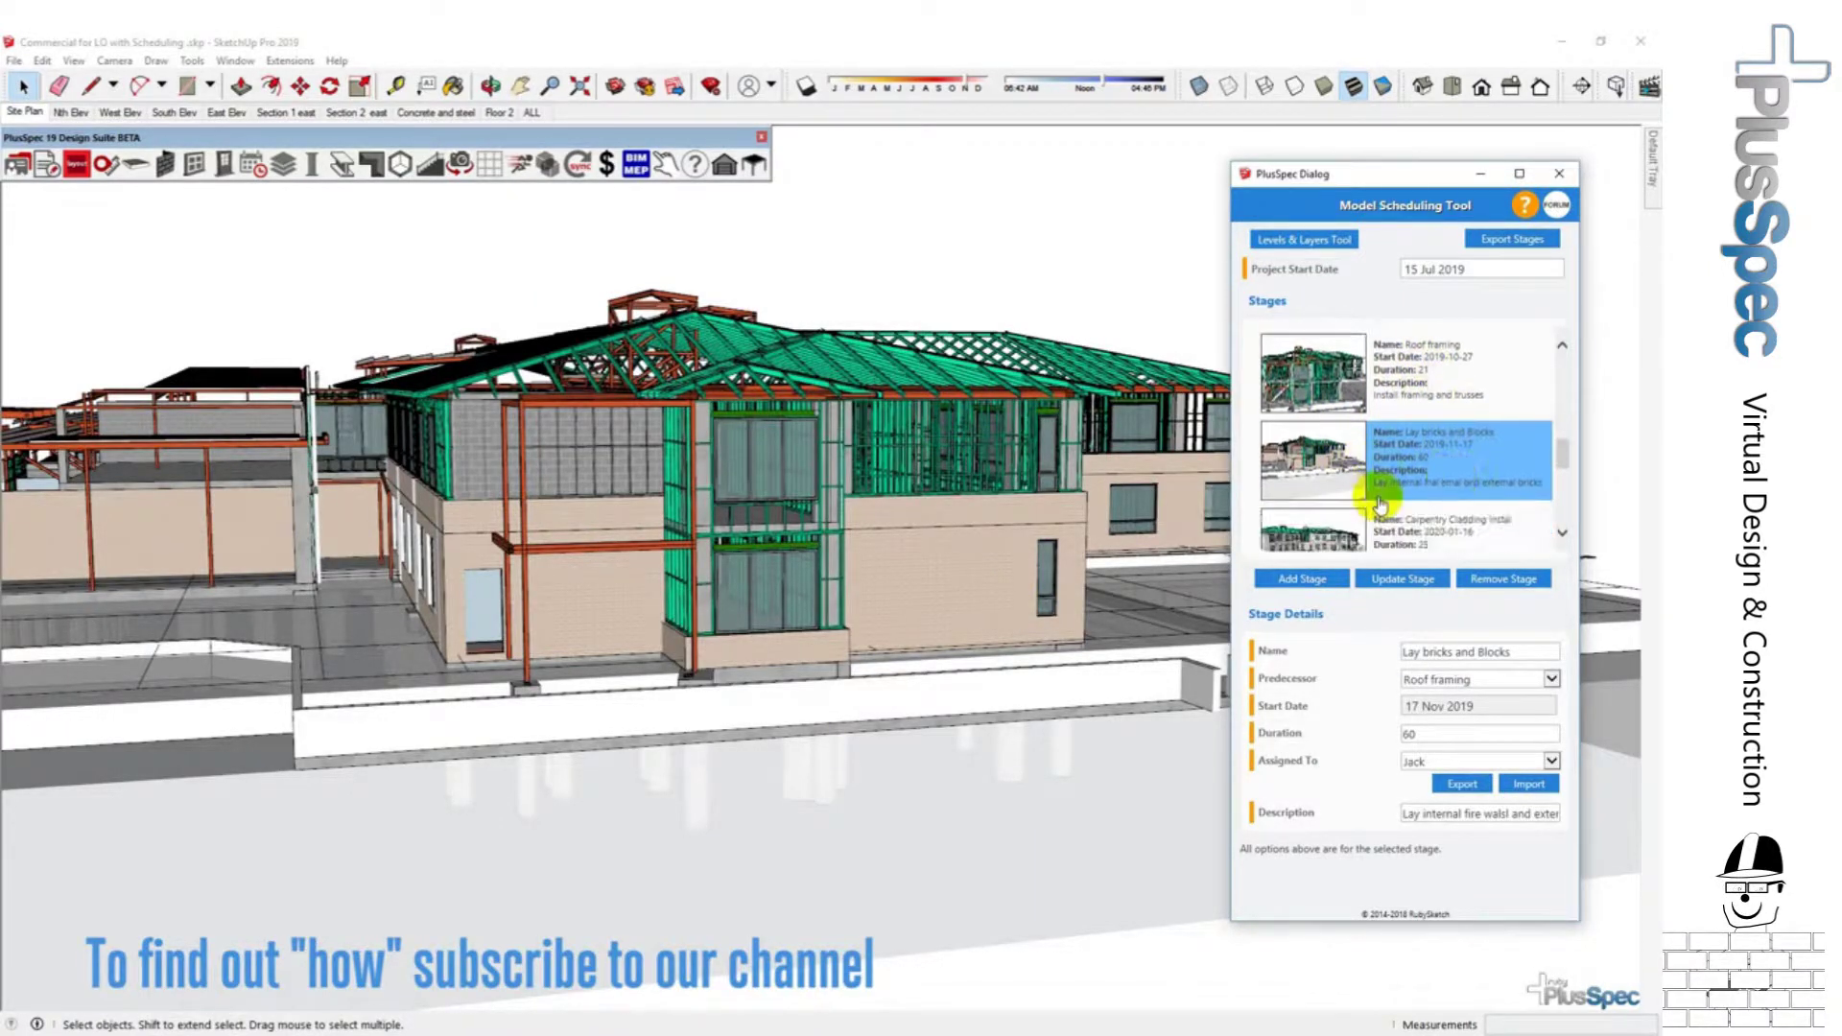
pyautogui.scroll(-1, 1403, 480)
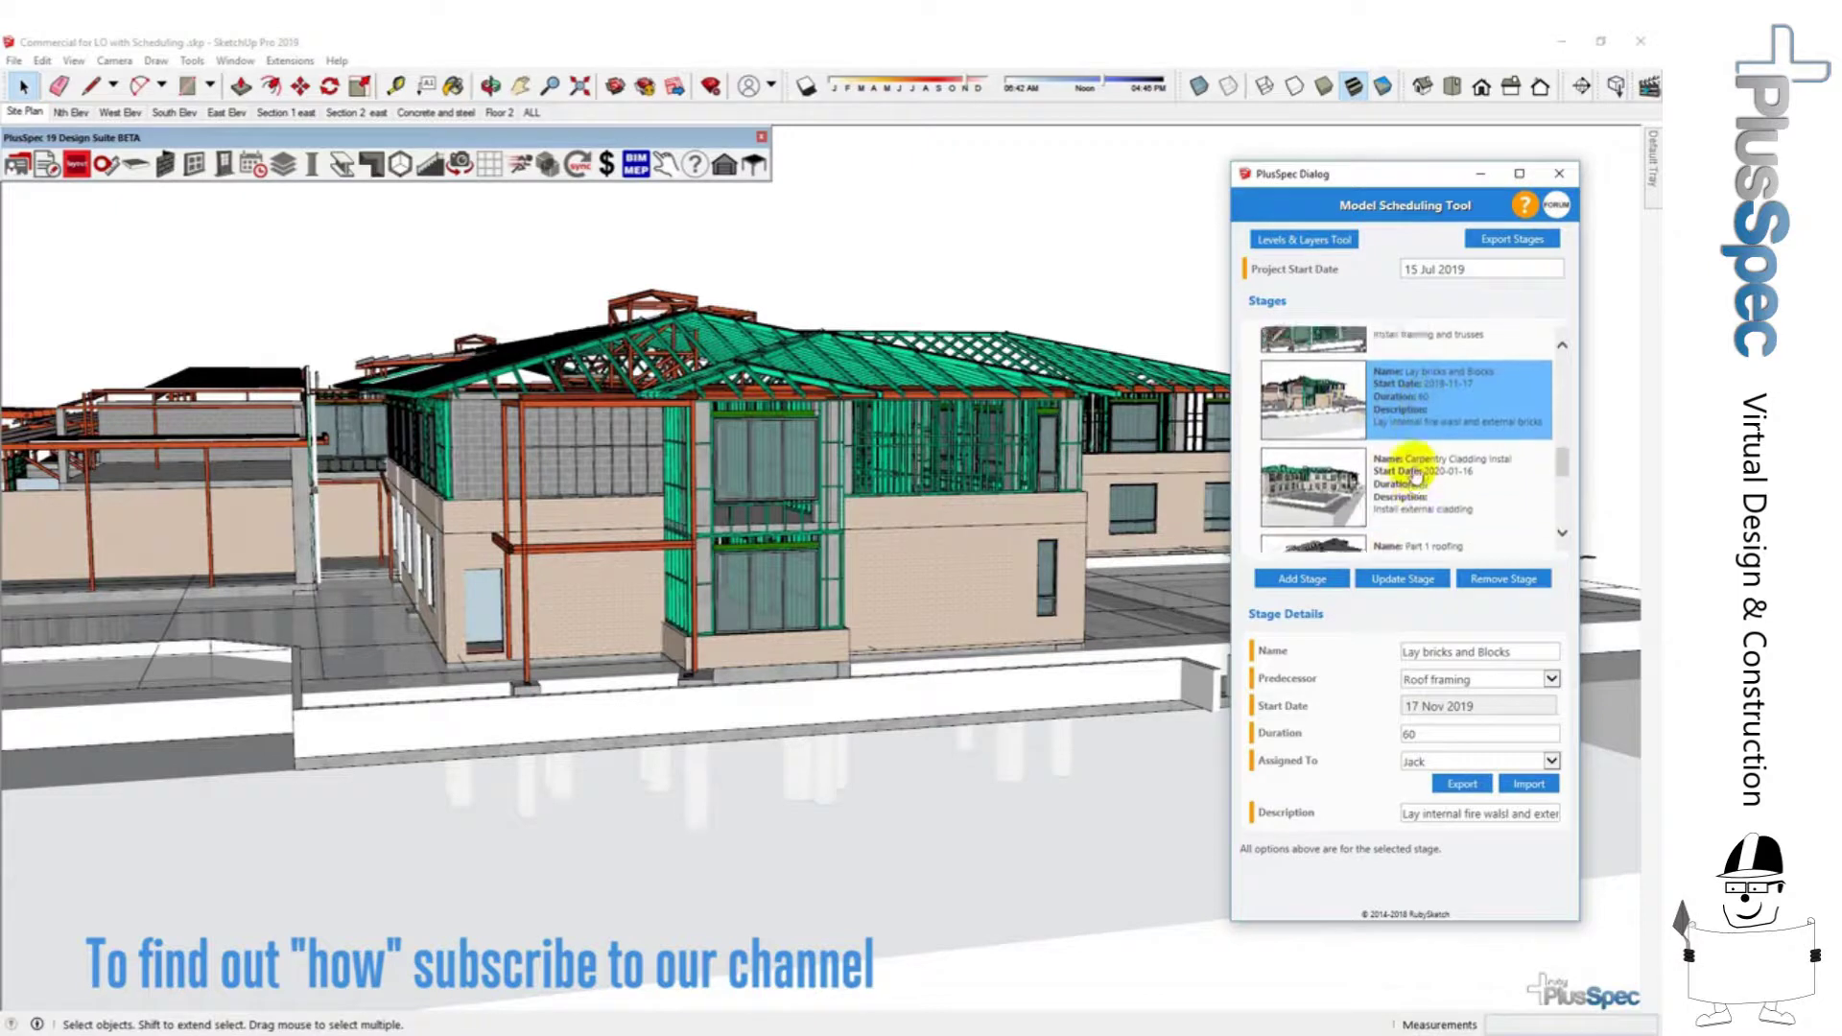
pyautogui.click(1348, 451)
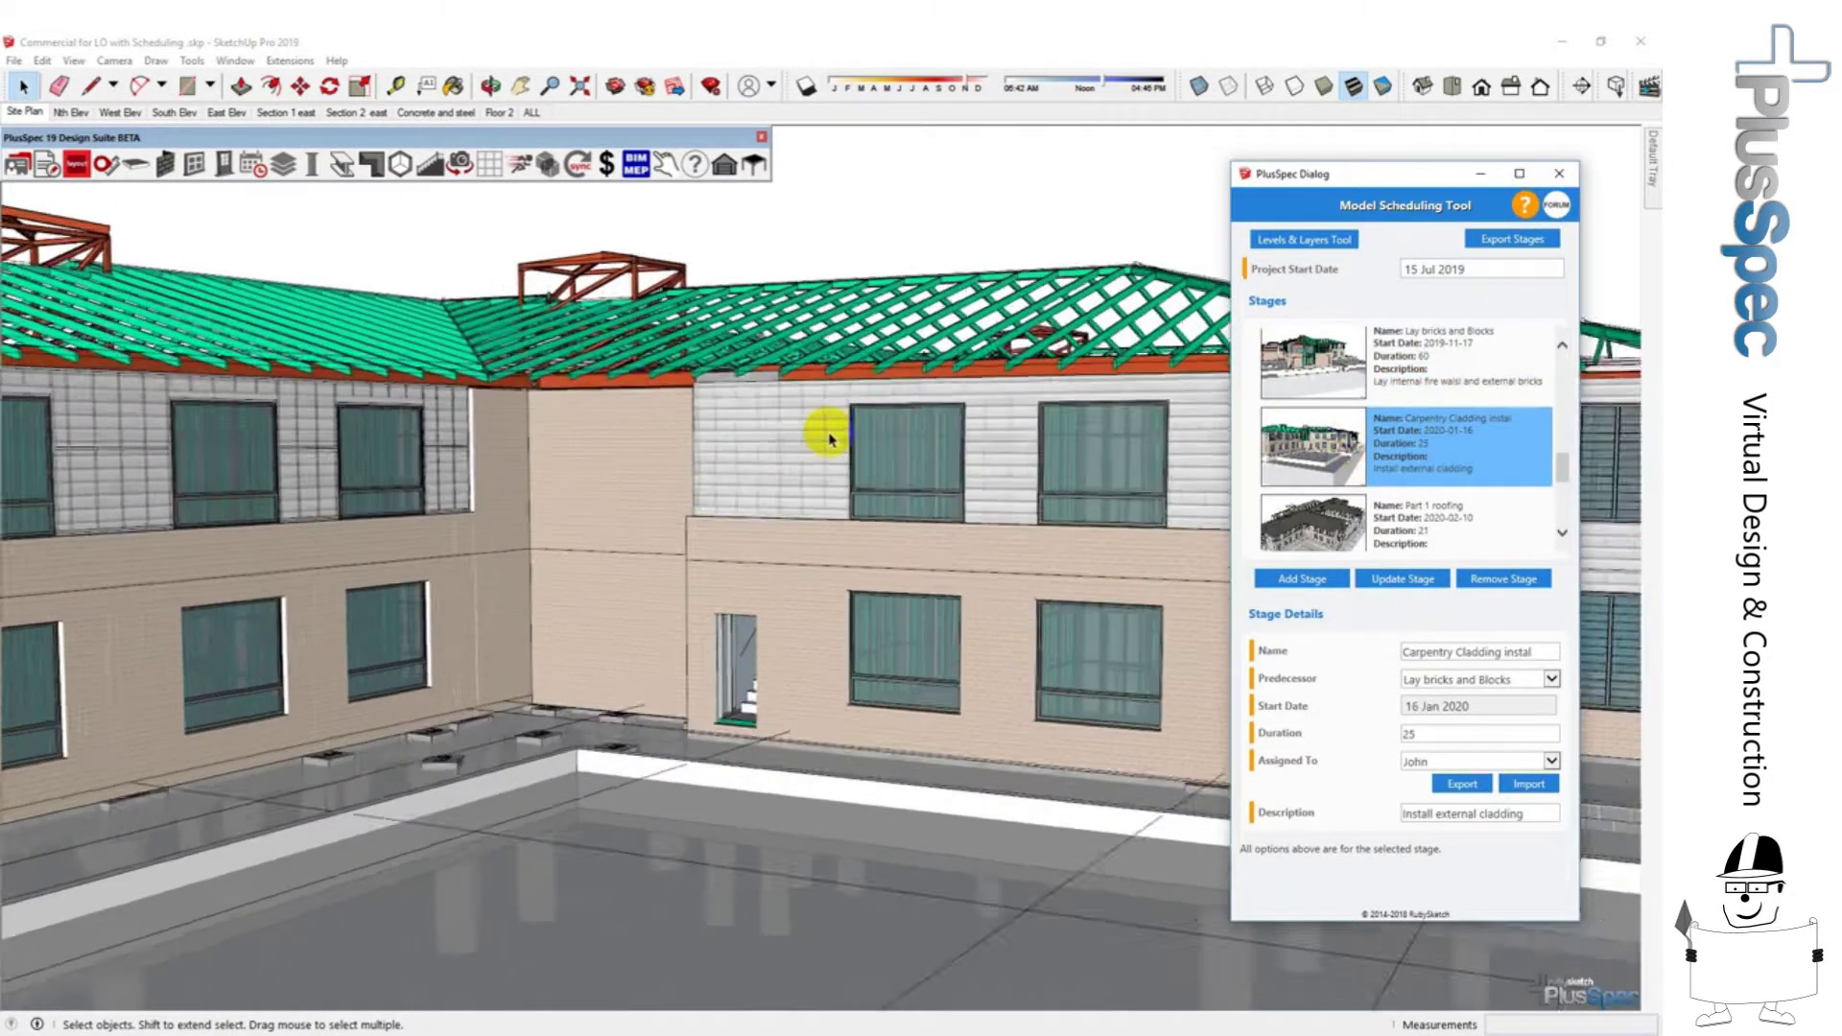
# Show the Part 1 roofing, Install MEP, and Internal lining and Fix out stages.
pyautogui.scroll(-2, 1289, 467)
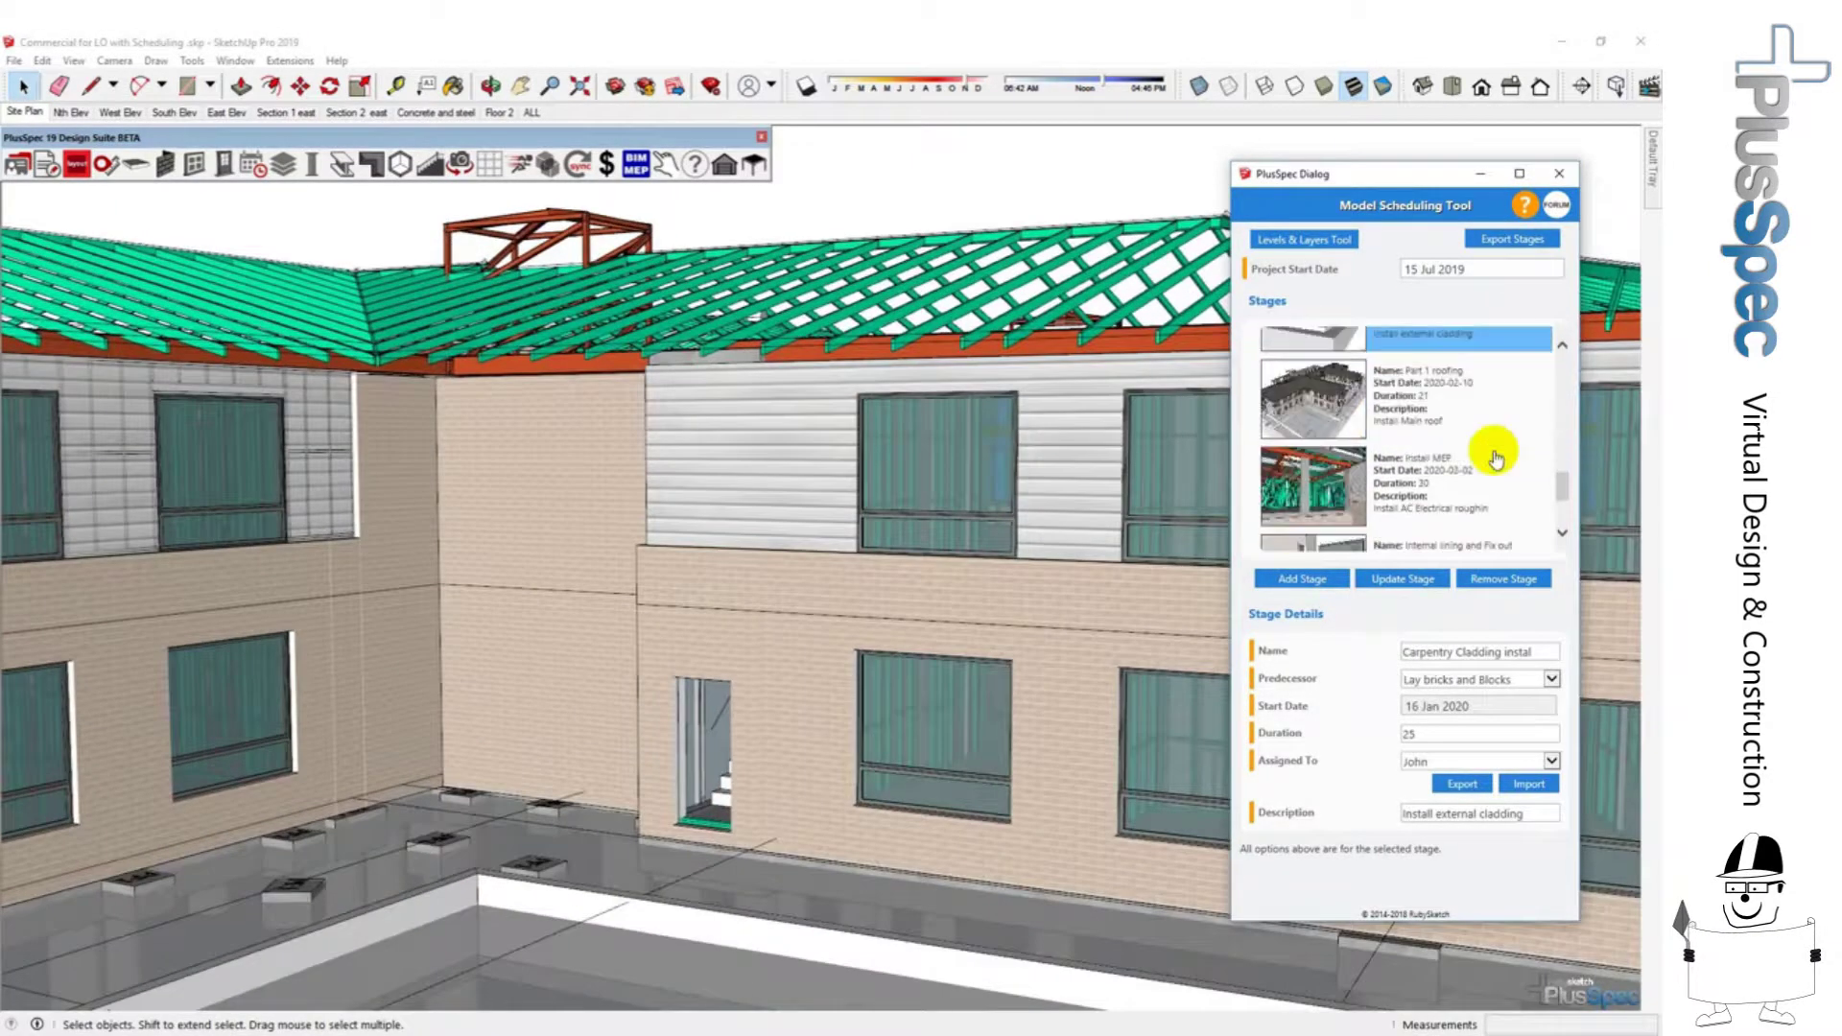
pyautogui.click(1416, 405)
pyautogui.scroll(-1, 1344, 408)
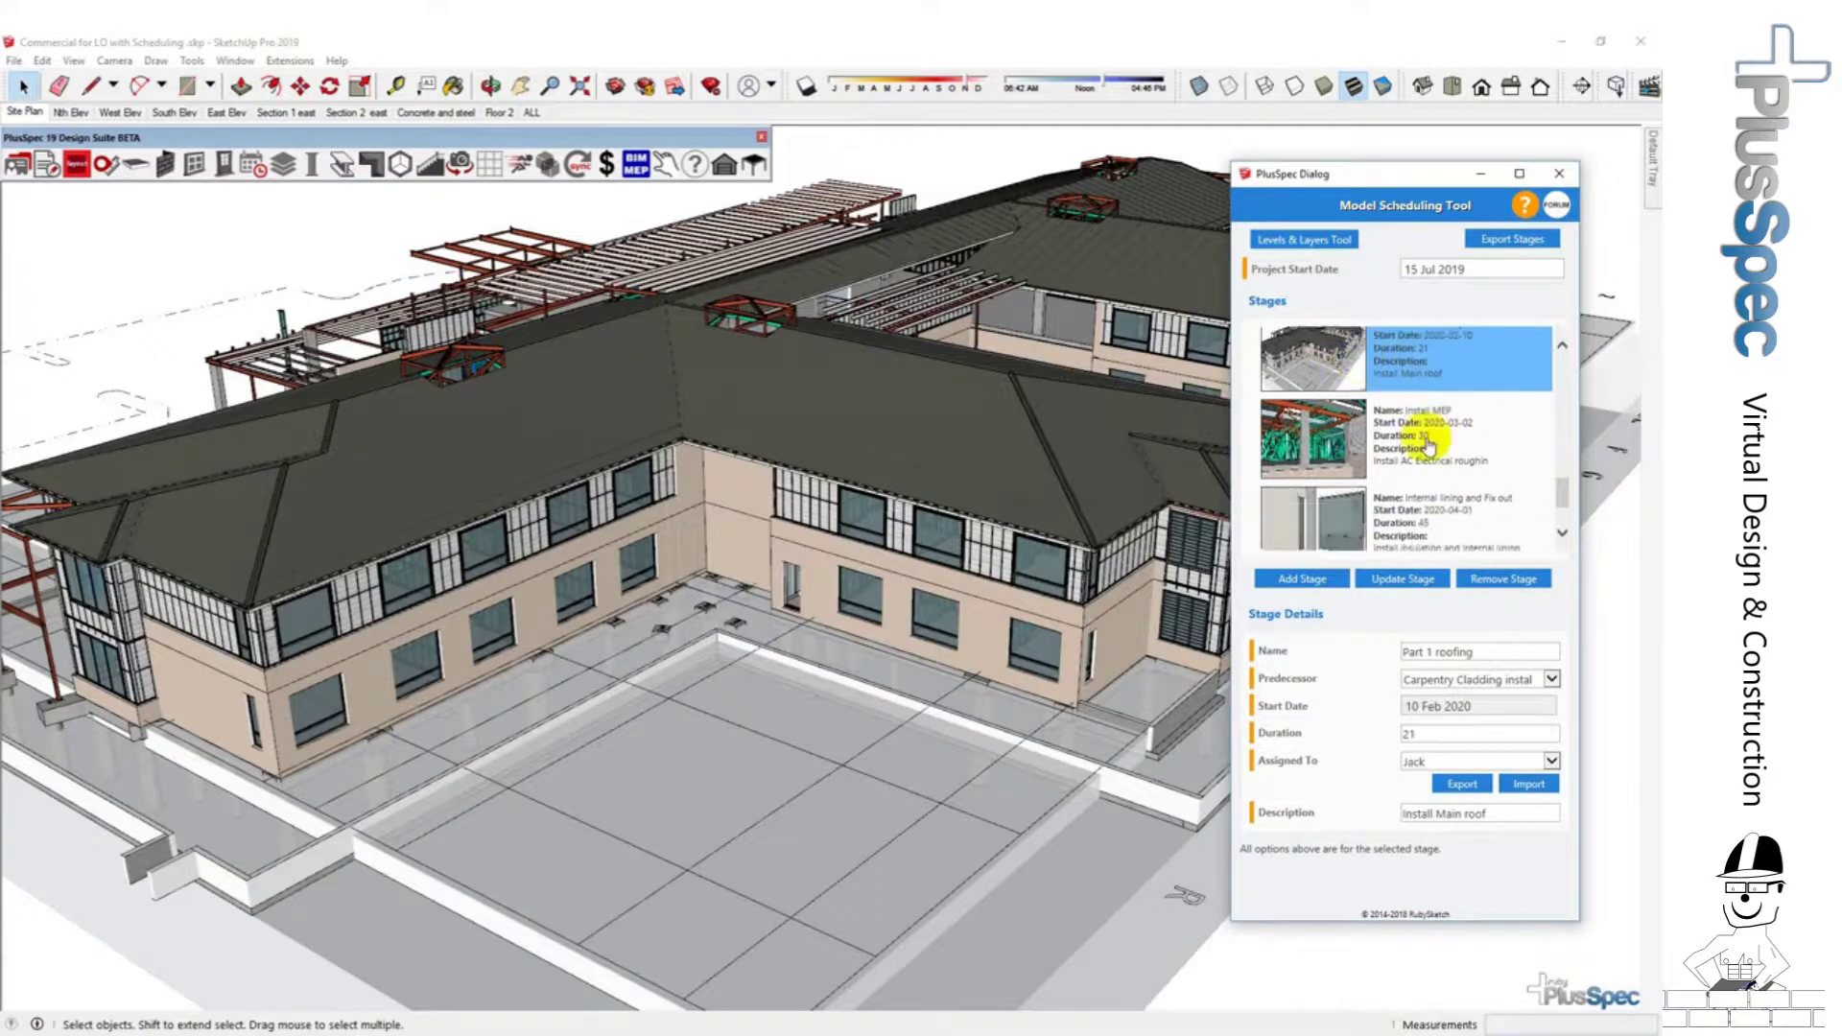
pyautogui.click(1343, 408)
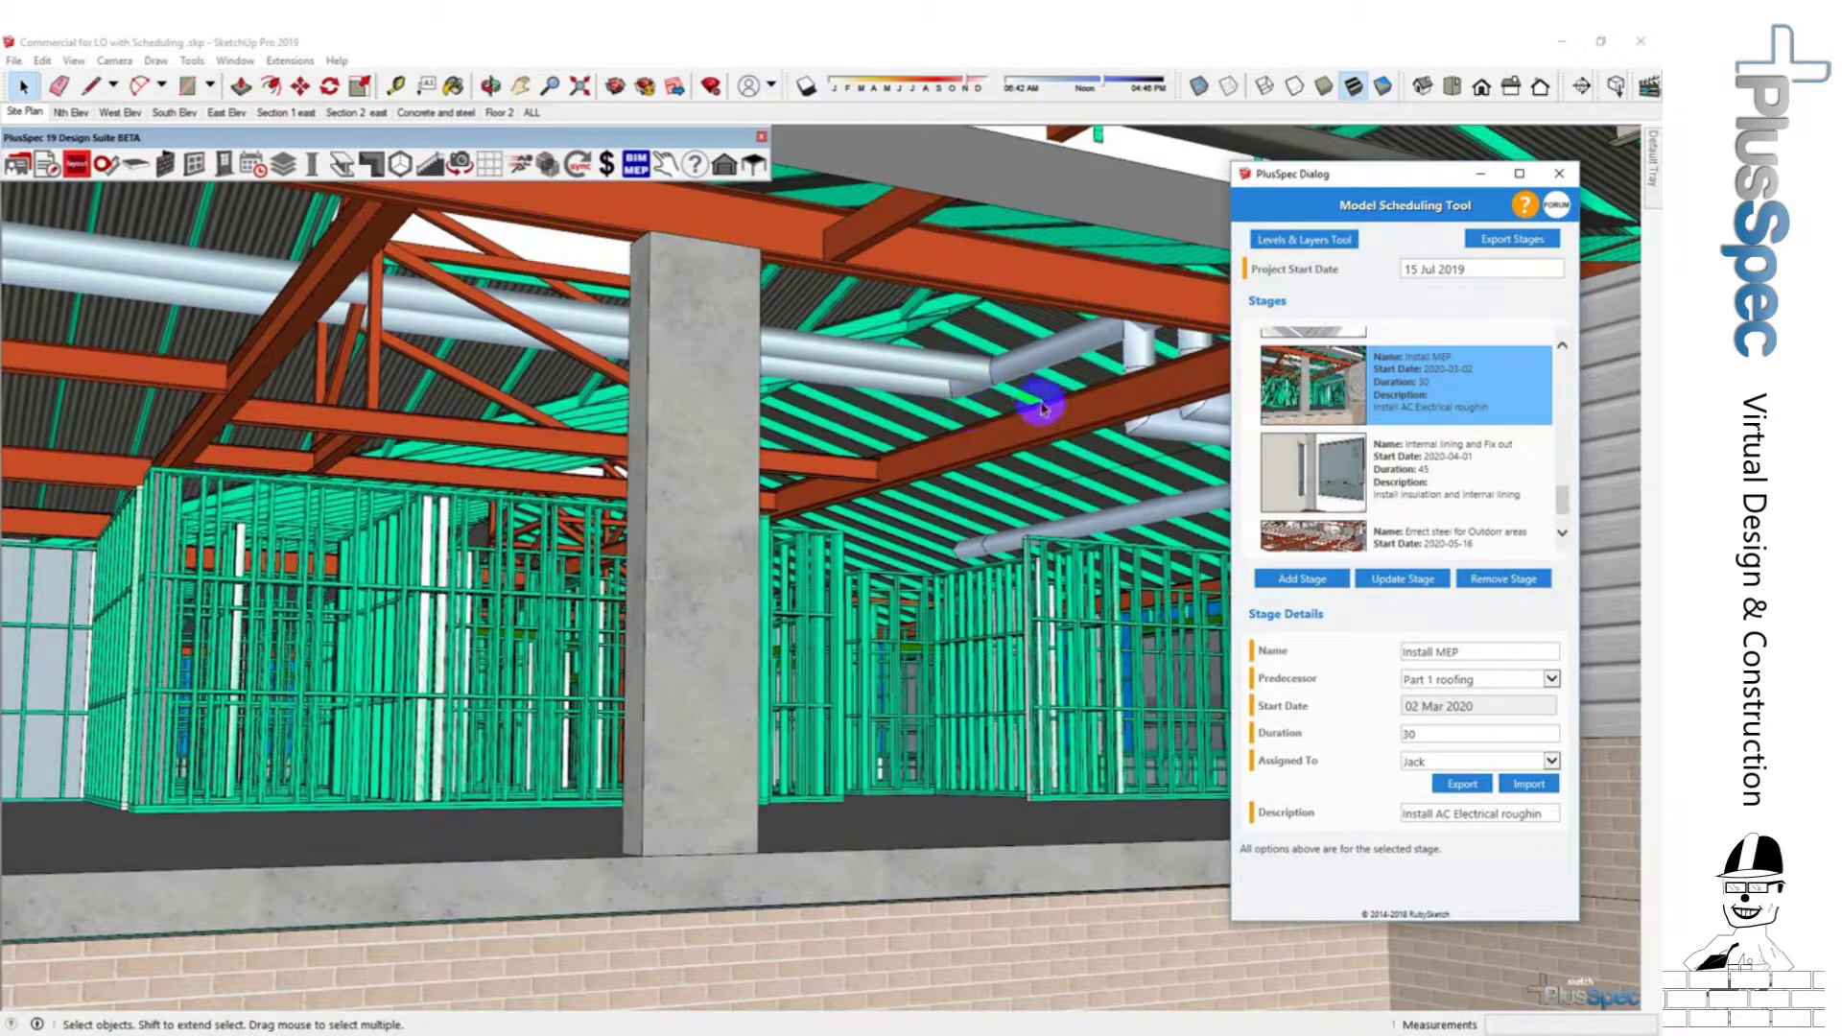
pyautogui.click(1307, 496)
pyautogui.scroll(-1, 1307, 496)
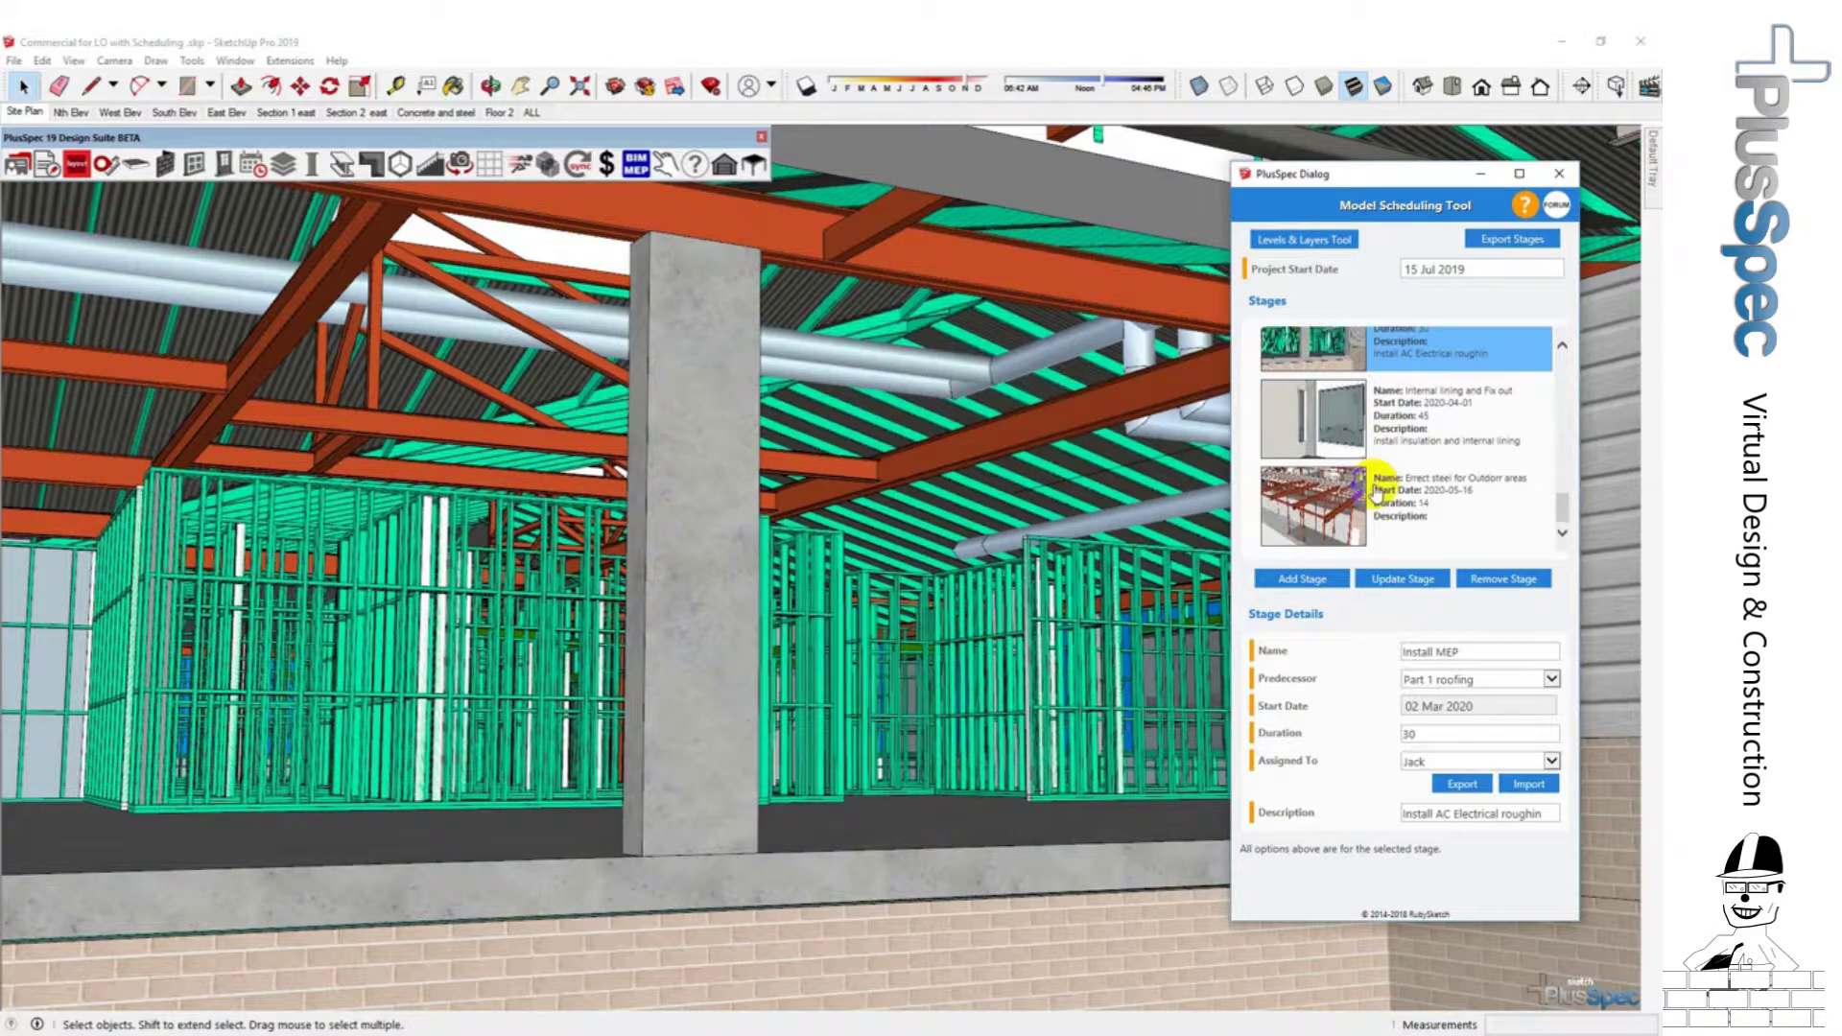
pyautogui.click(1316, 429)
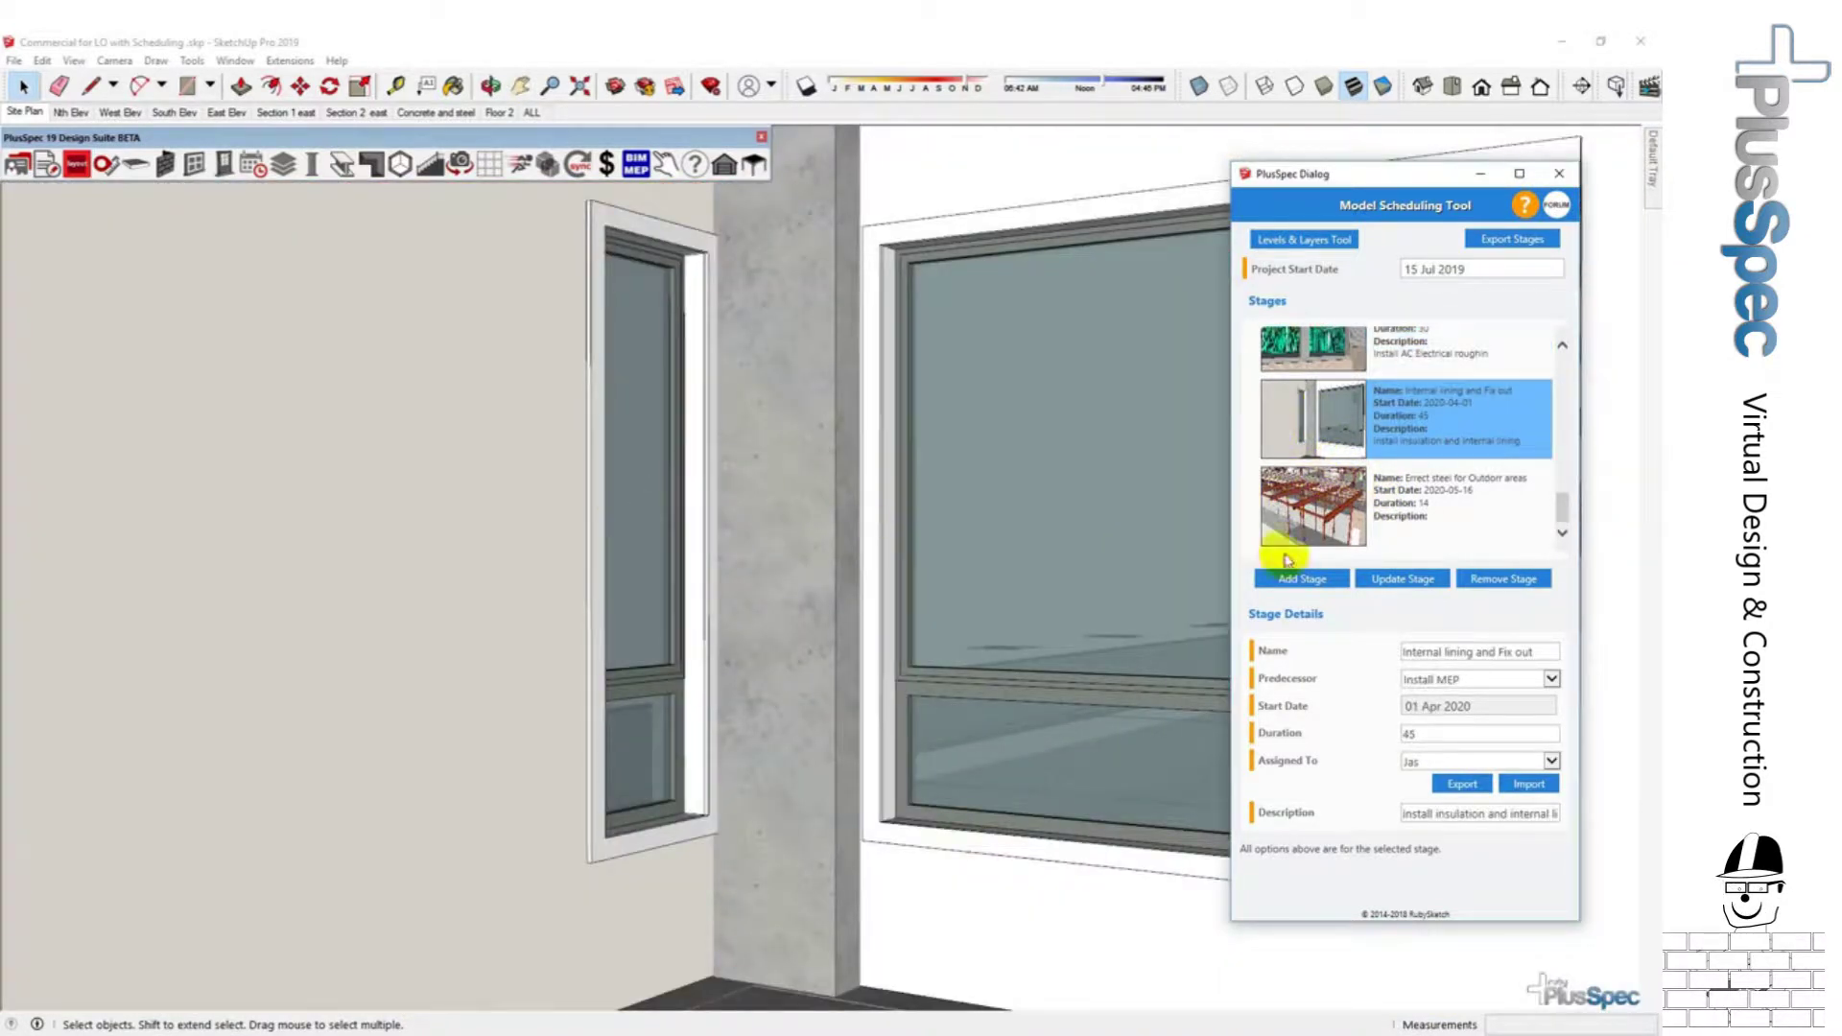
# Show the Erect steel for Outdoor areas stage and orbit around the outdoor steel frame.
pyautogui.click(1342, 518)
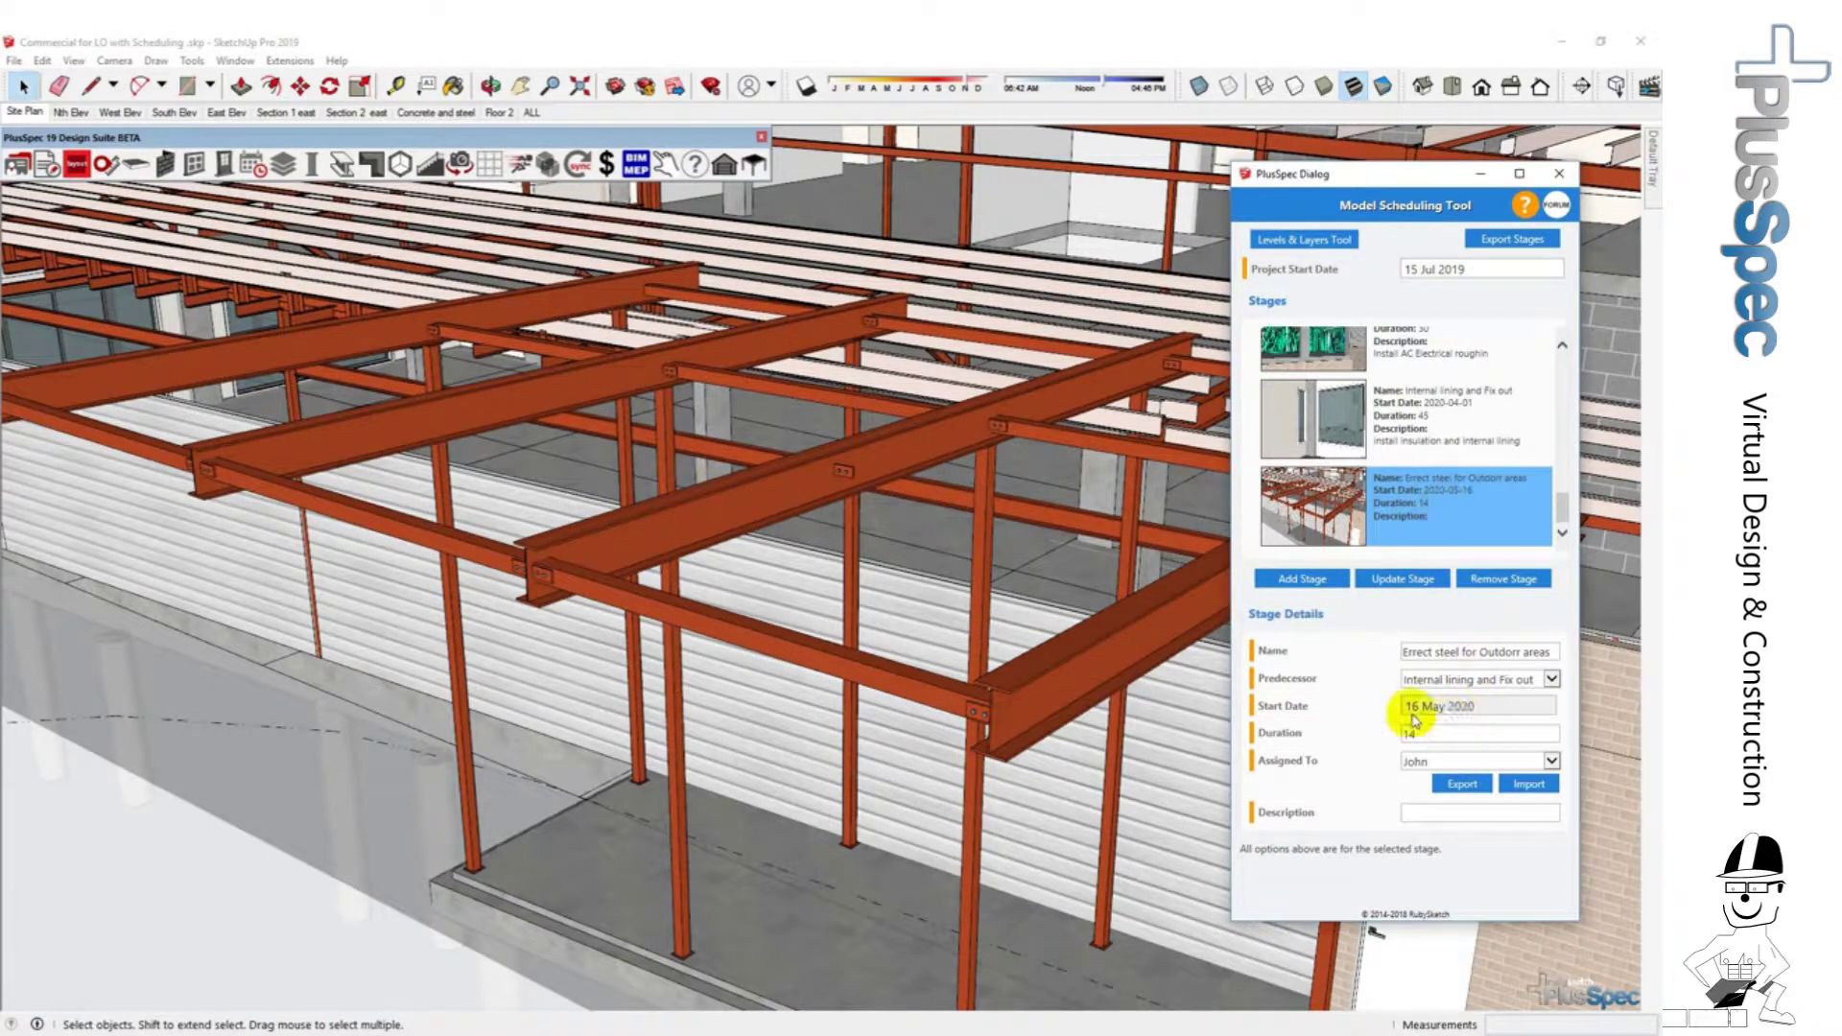
pyautogui.moveTo(818, 463)
pyautogui.mouseDown(button='middle')
pyautogui.moveTo(773, 456)
pyautogui.moveTo(838, 446)
pyautogui.moveTo(822, 464)
pyautogui.moveTo(838, 588)
pyautogui.moveTo(884, 576)
pyautogui.moveTo(814, 551)
pyautogui.moveTo(726, 560)
pyautogui.mouseUp(button='middle')
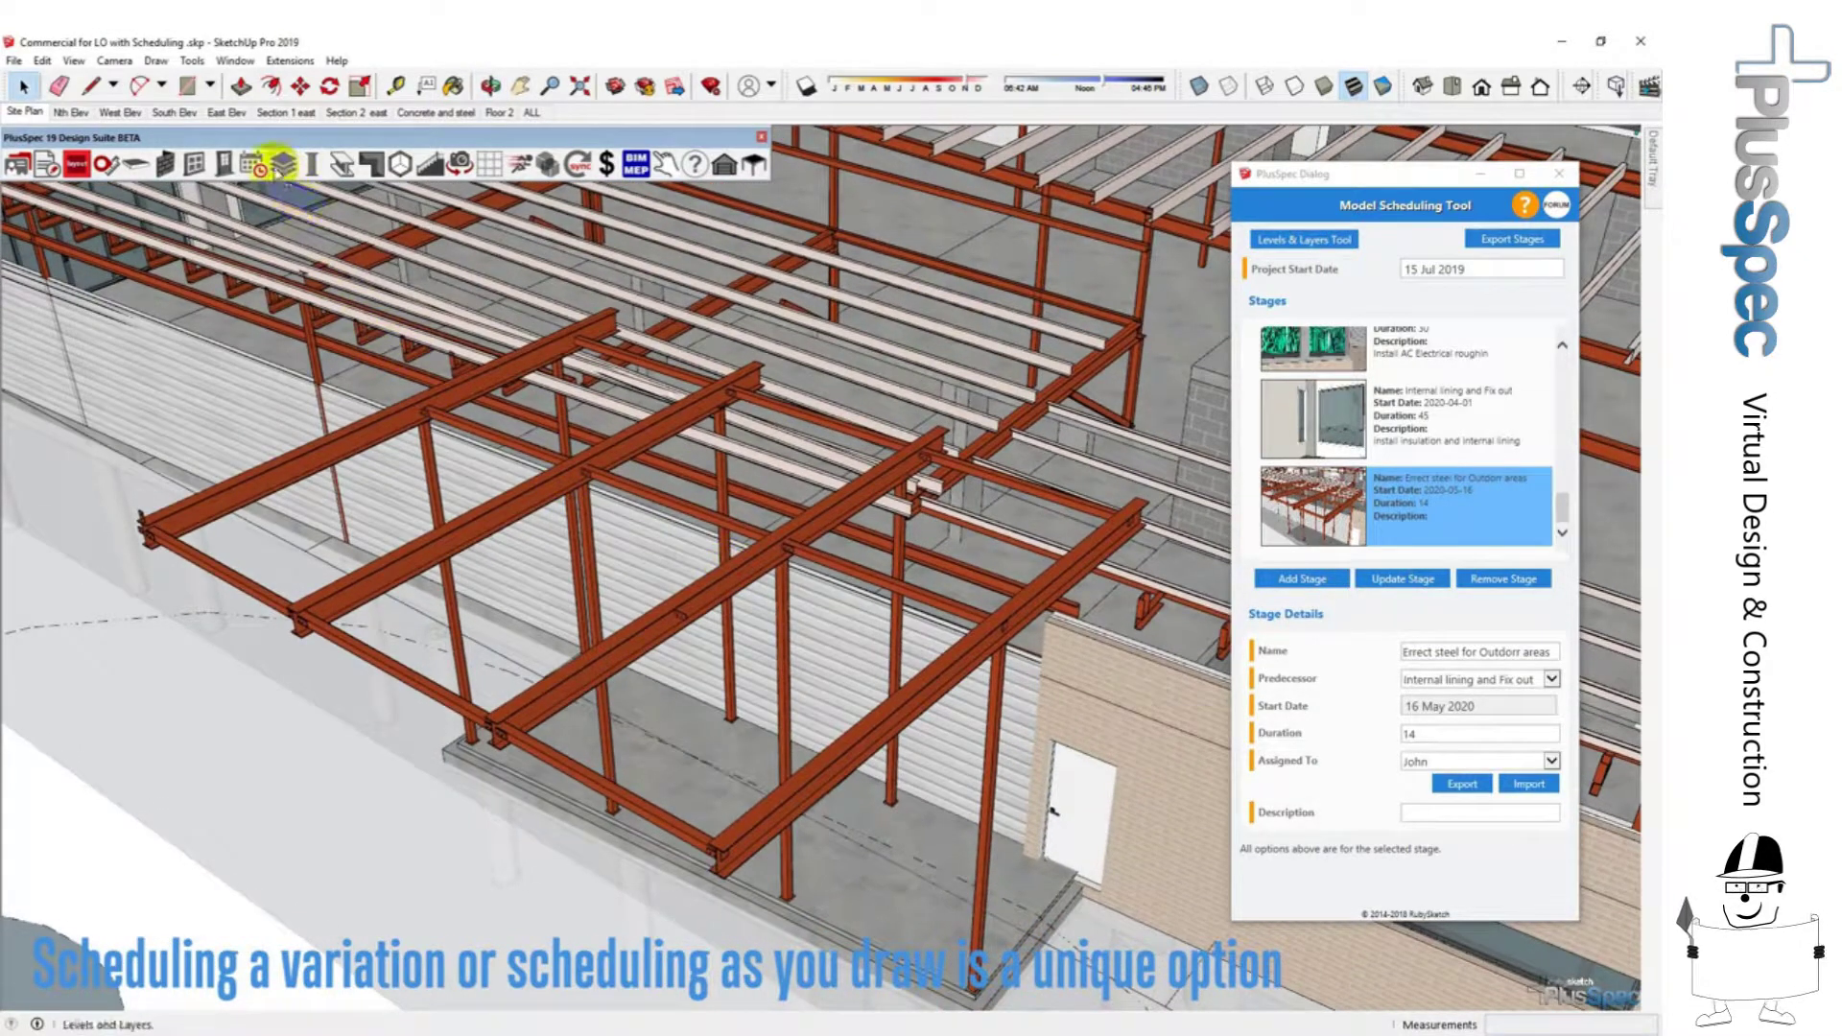
# Set the PlusSpec Floor Joist Tool to Steel Z Section joists at 1350mm spacing.
pyautogui.click(138, 167)
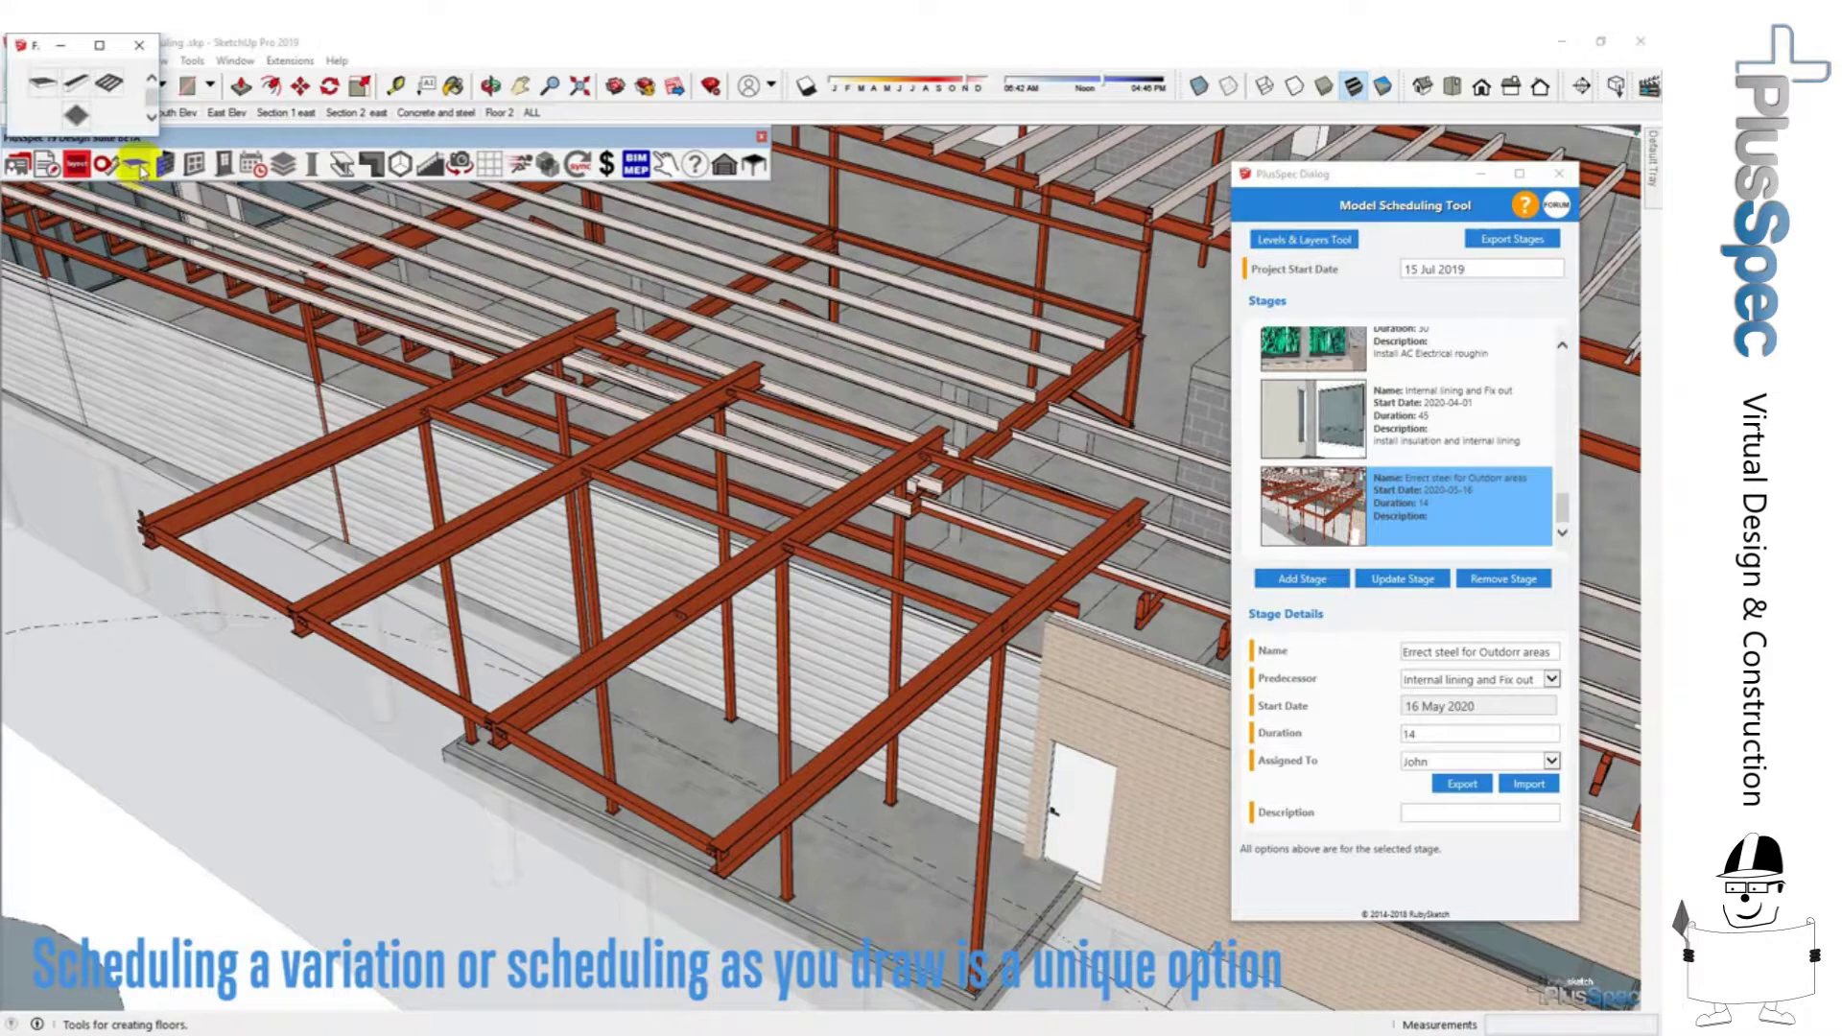
pyautogui.click(110, 89)
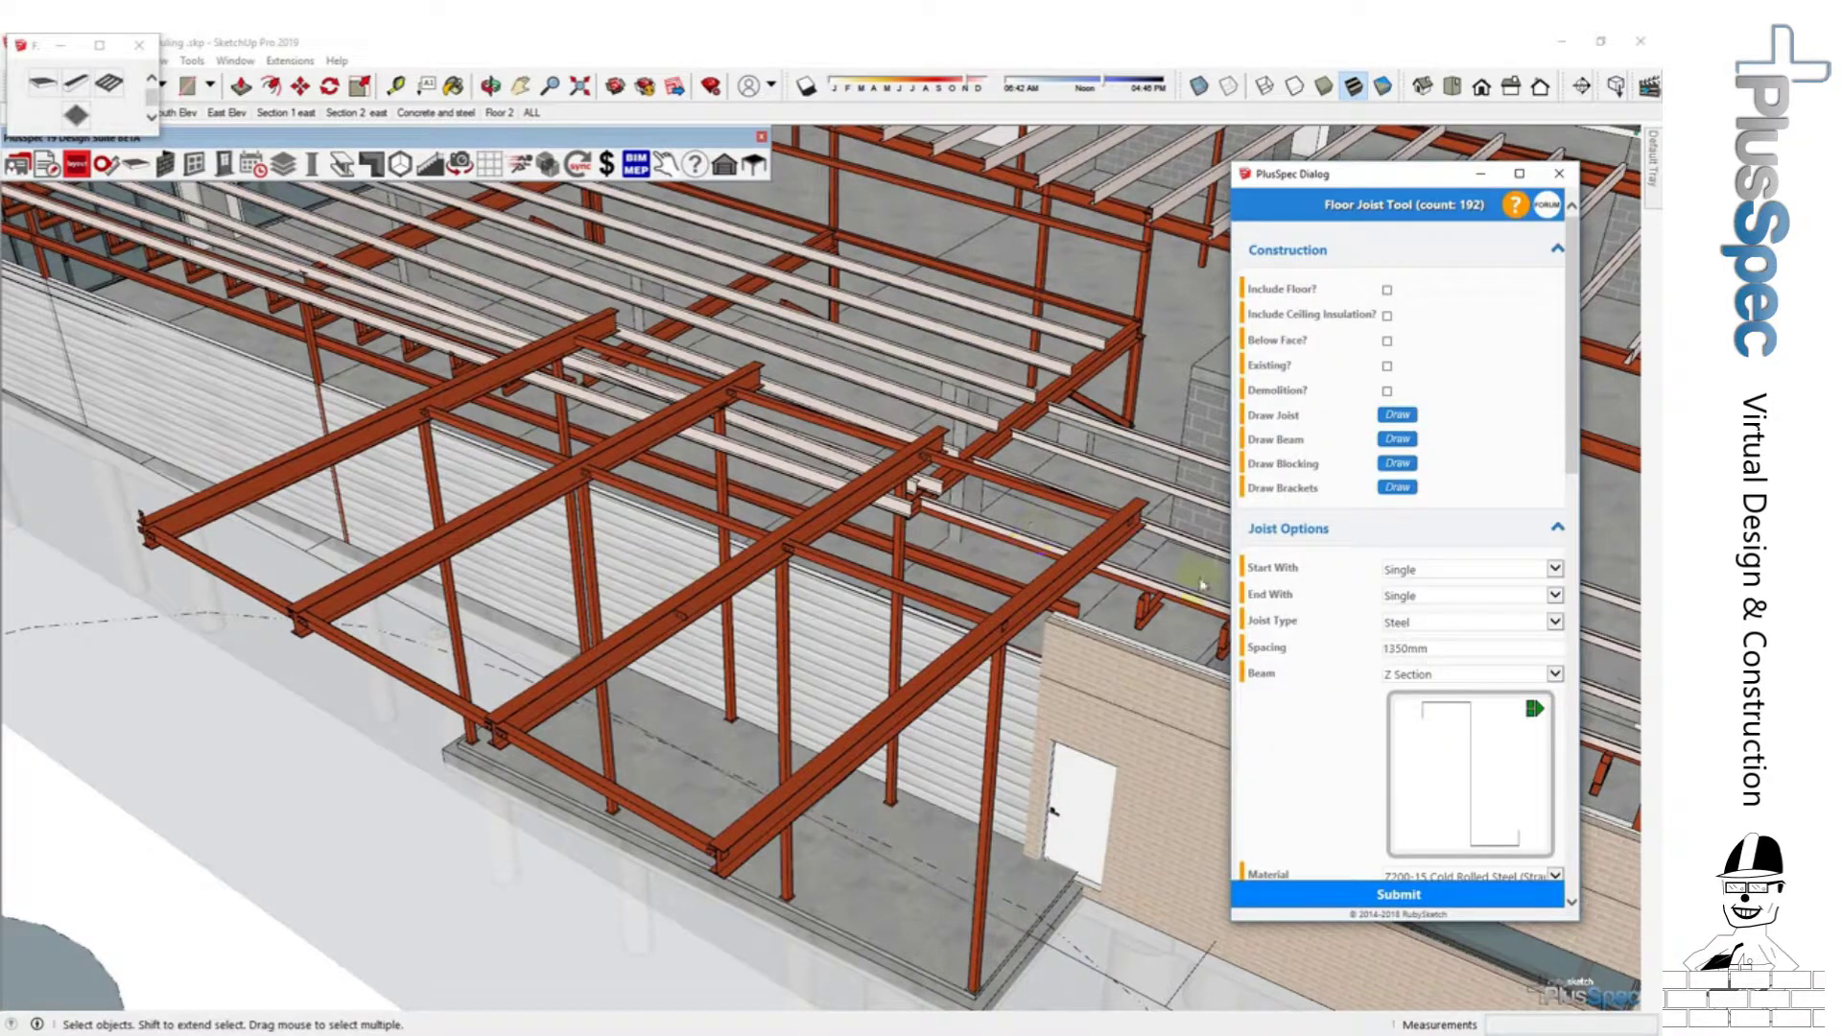
pyautogui.scroll(2, 727, 852)
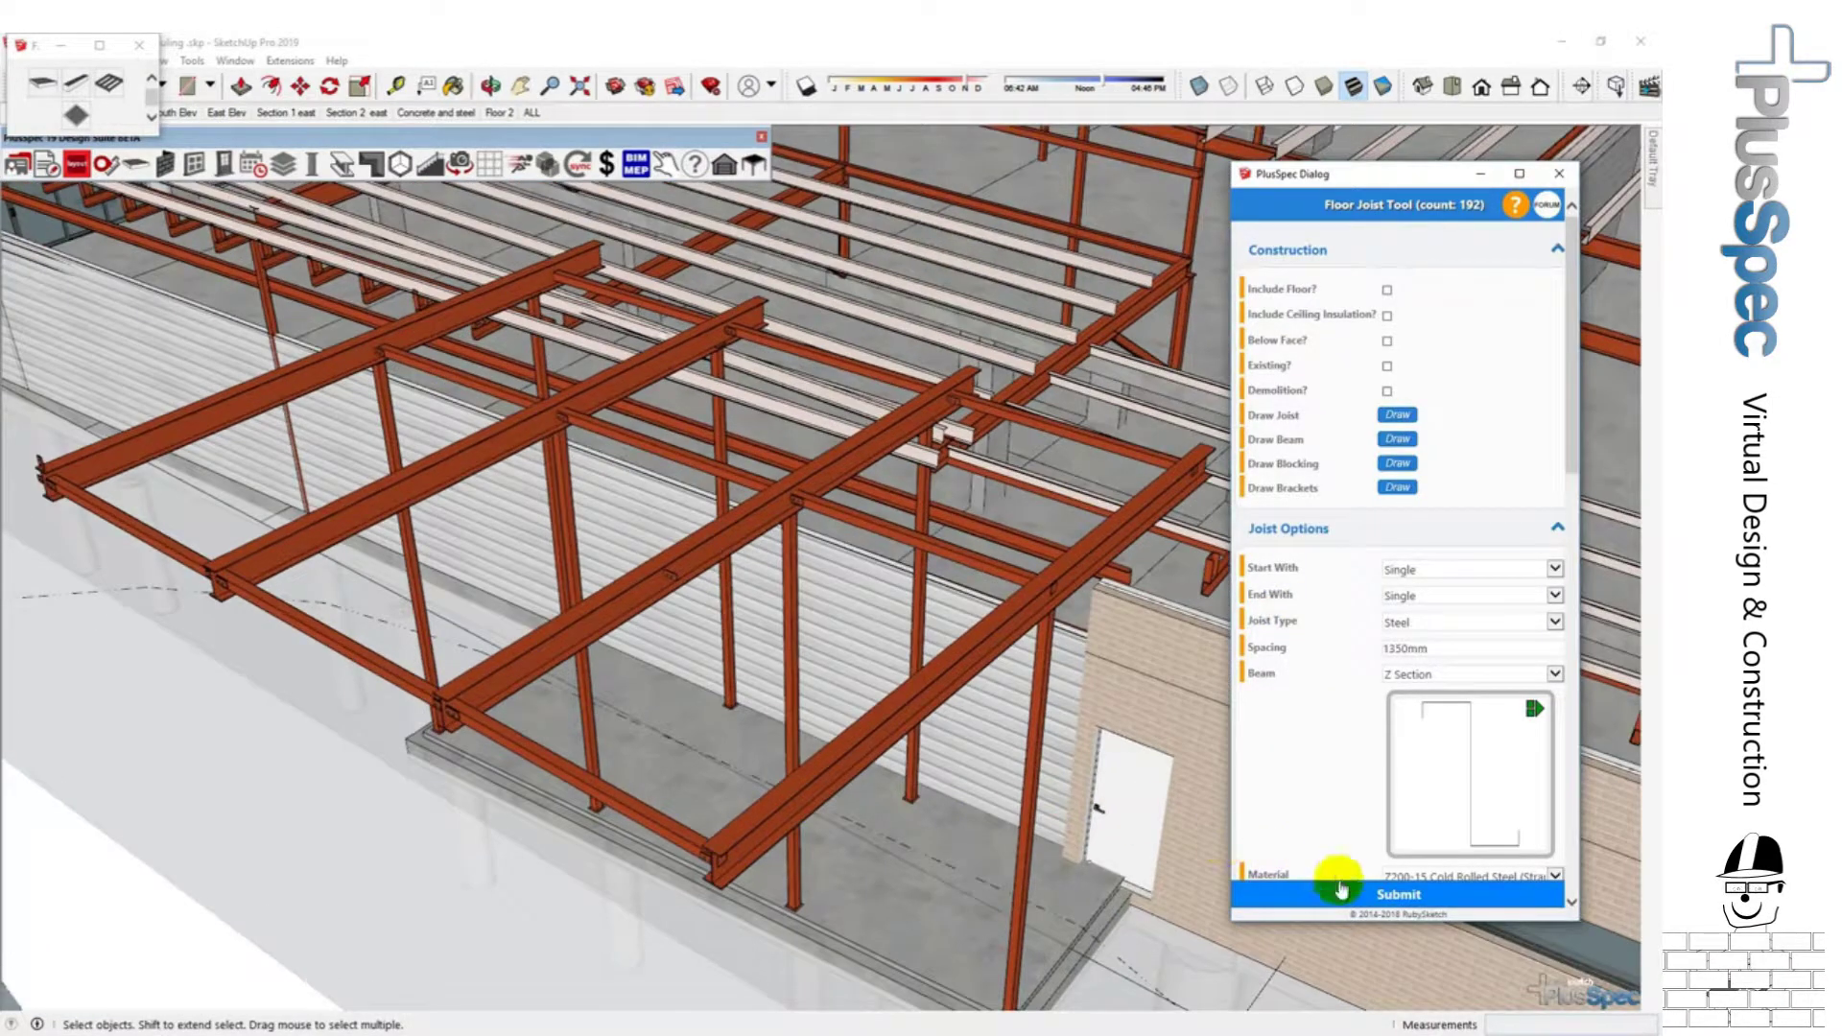
pyautogui.click(1335, 895)
pyautogui.scroll(6, 724, 859)
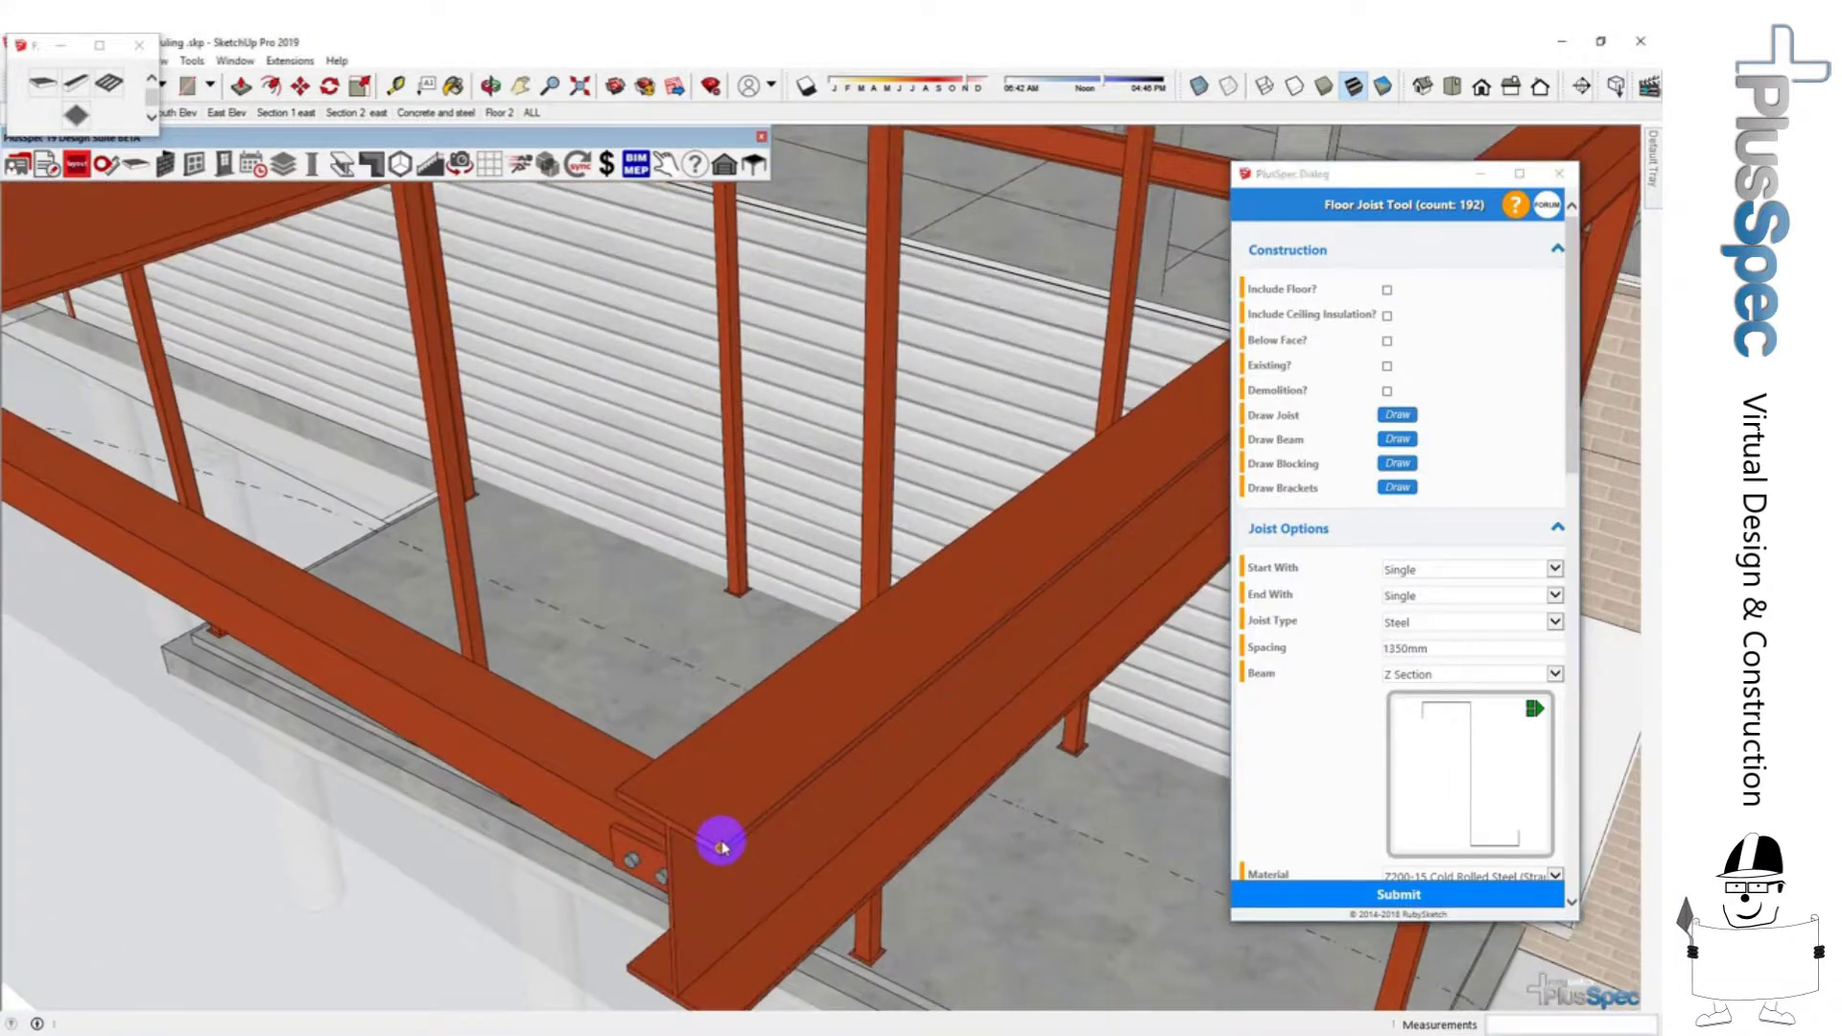
# Draw the purlins from the front beam corner to the far corner of the outdoor frame.
pyautogui.scroll(-5, 726, 854)
pyautogui.click(721, 843)
pyautogui.scroll(-3, 723, 841)
pyautogui.scroll(2, 547, 708)
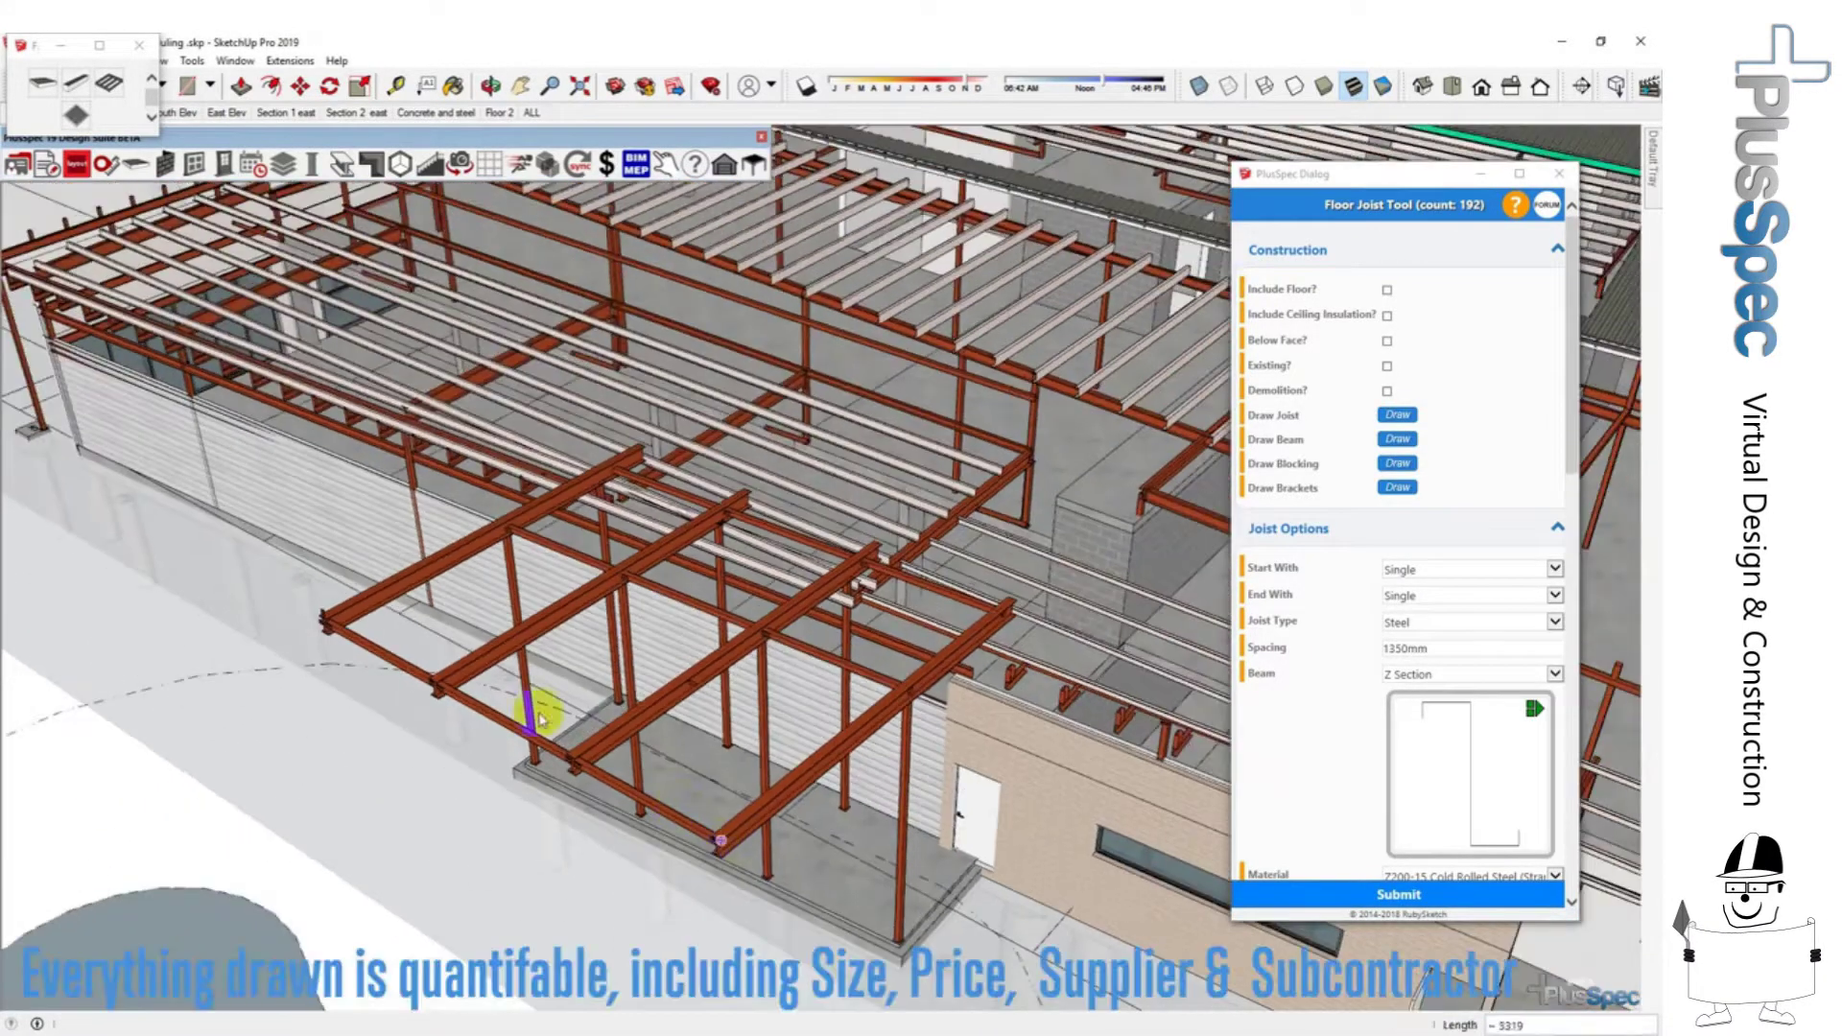
pyautogui.scroll(4, 341, 617)
pyautogui.scroll(5, 290, 623)
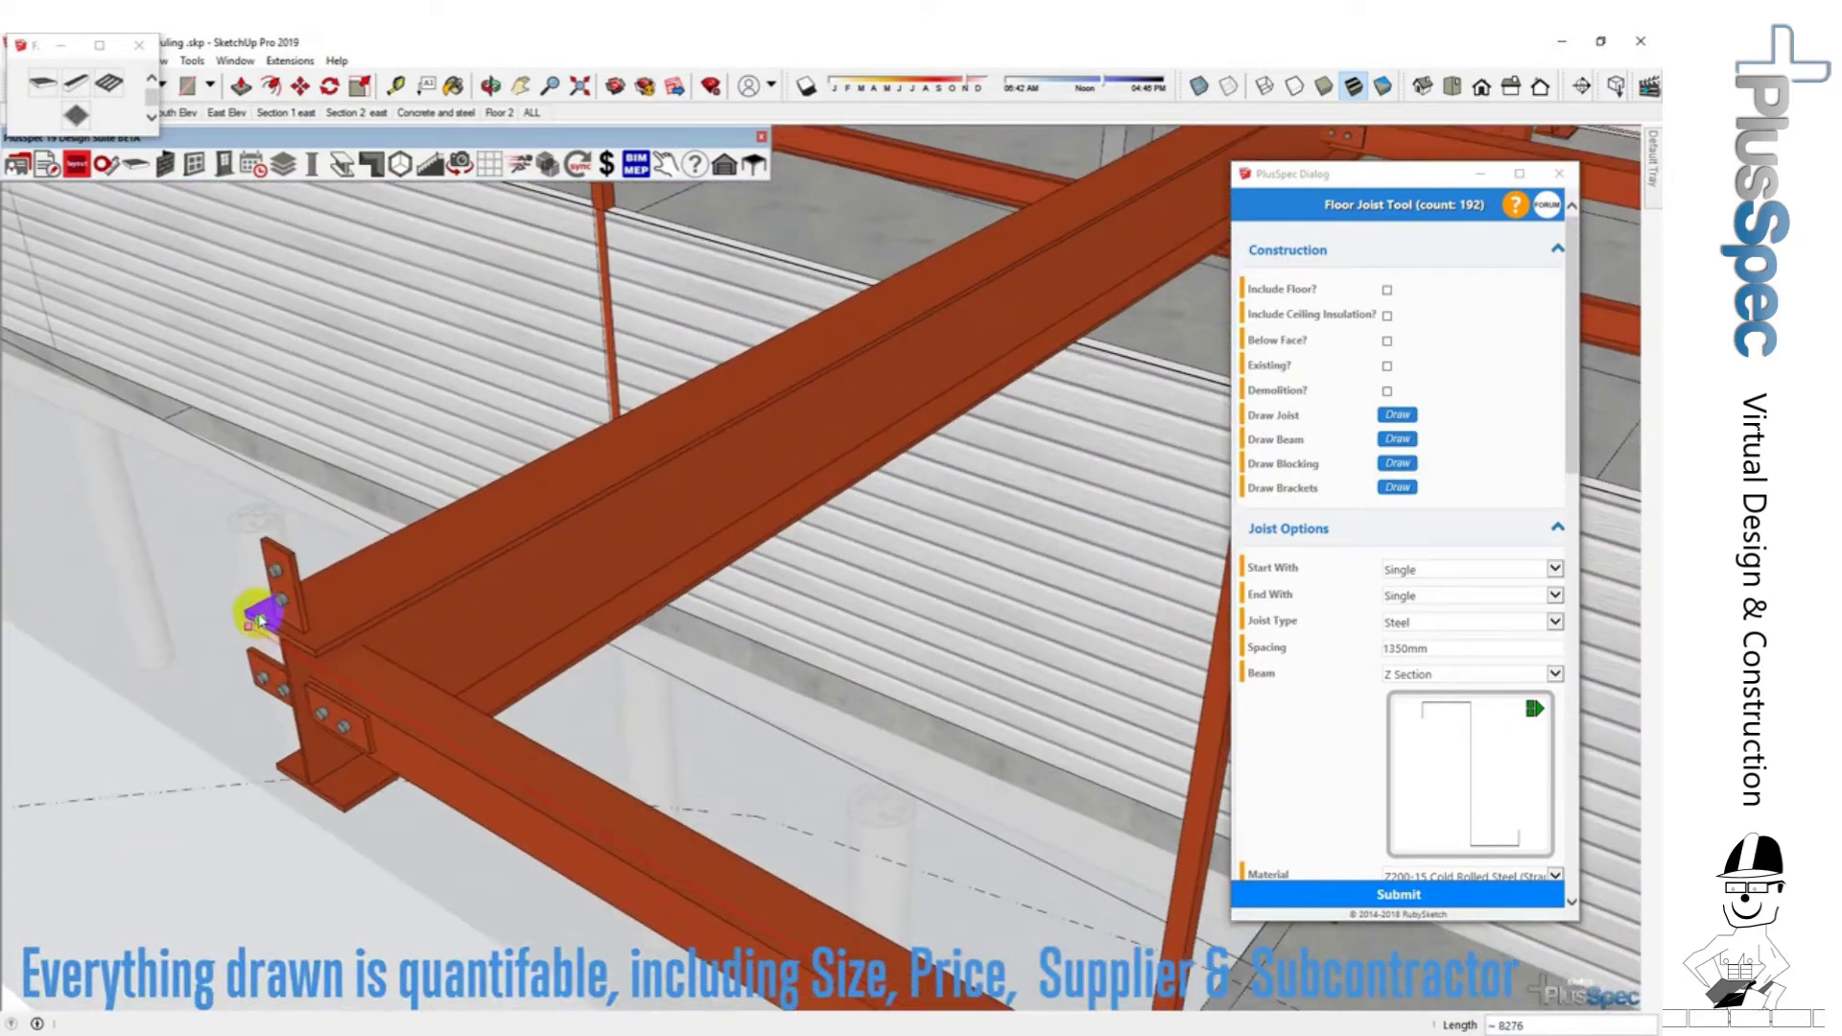
pyautogui.scroll(-8, 365, 589)
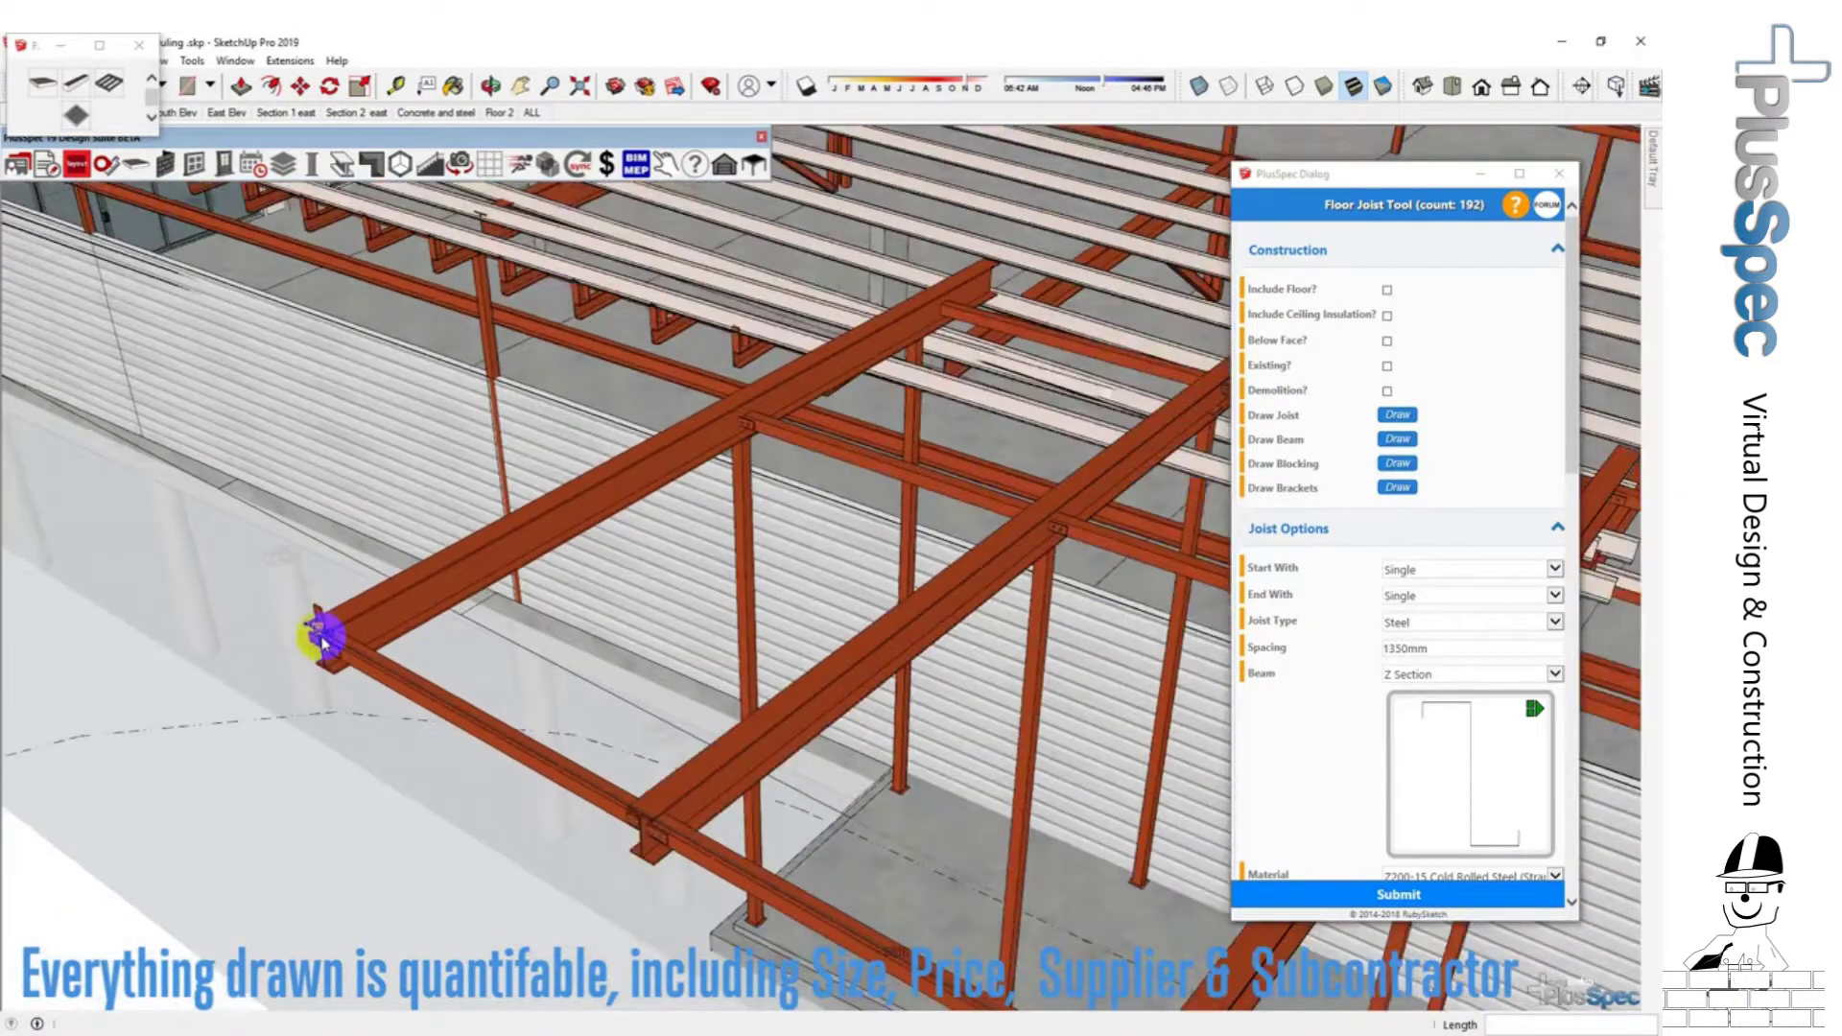
pyautogui.scroll(5, 758, 395)
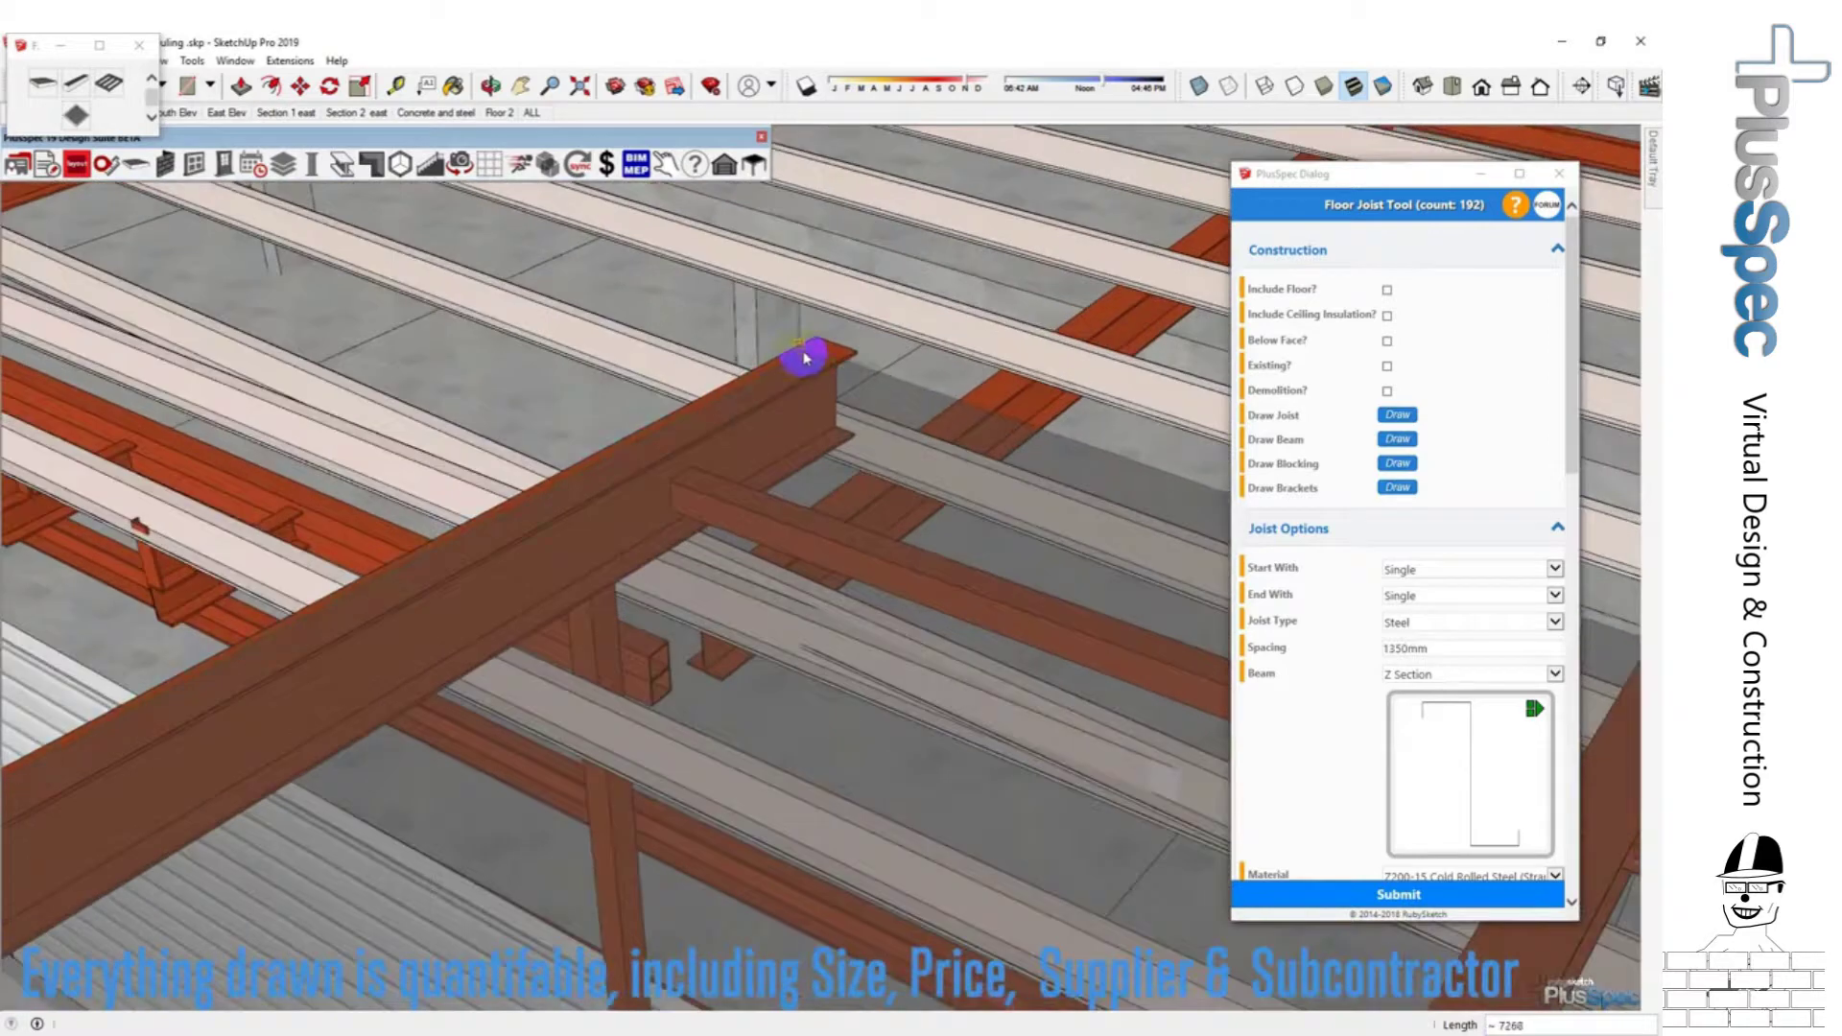
pyautogui.click(807, 357)
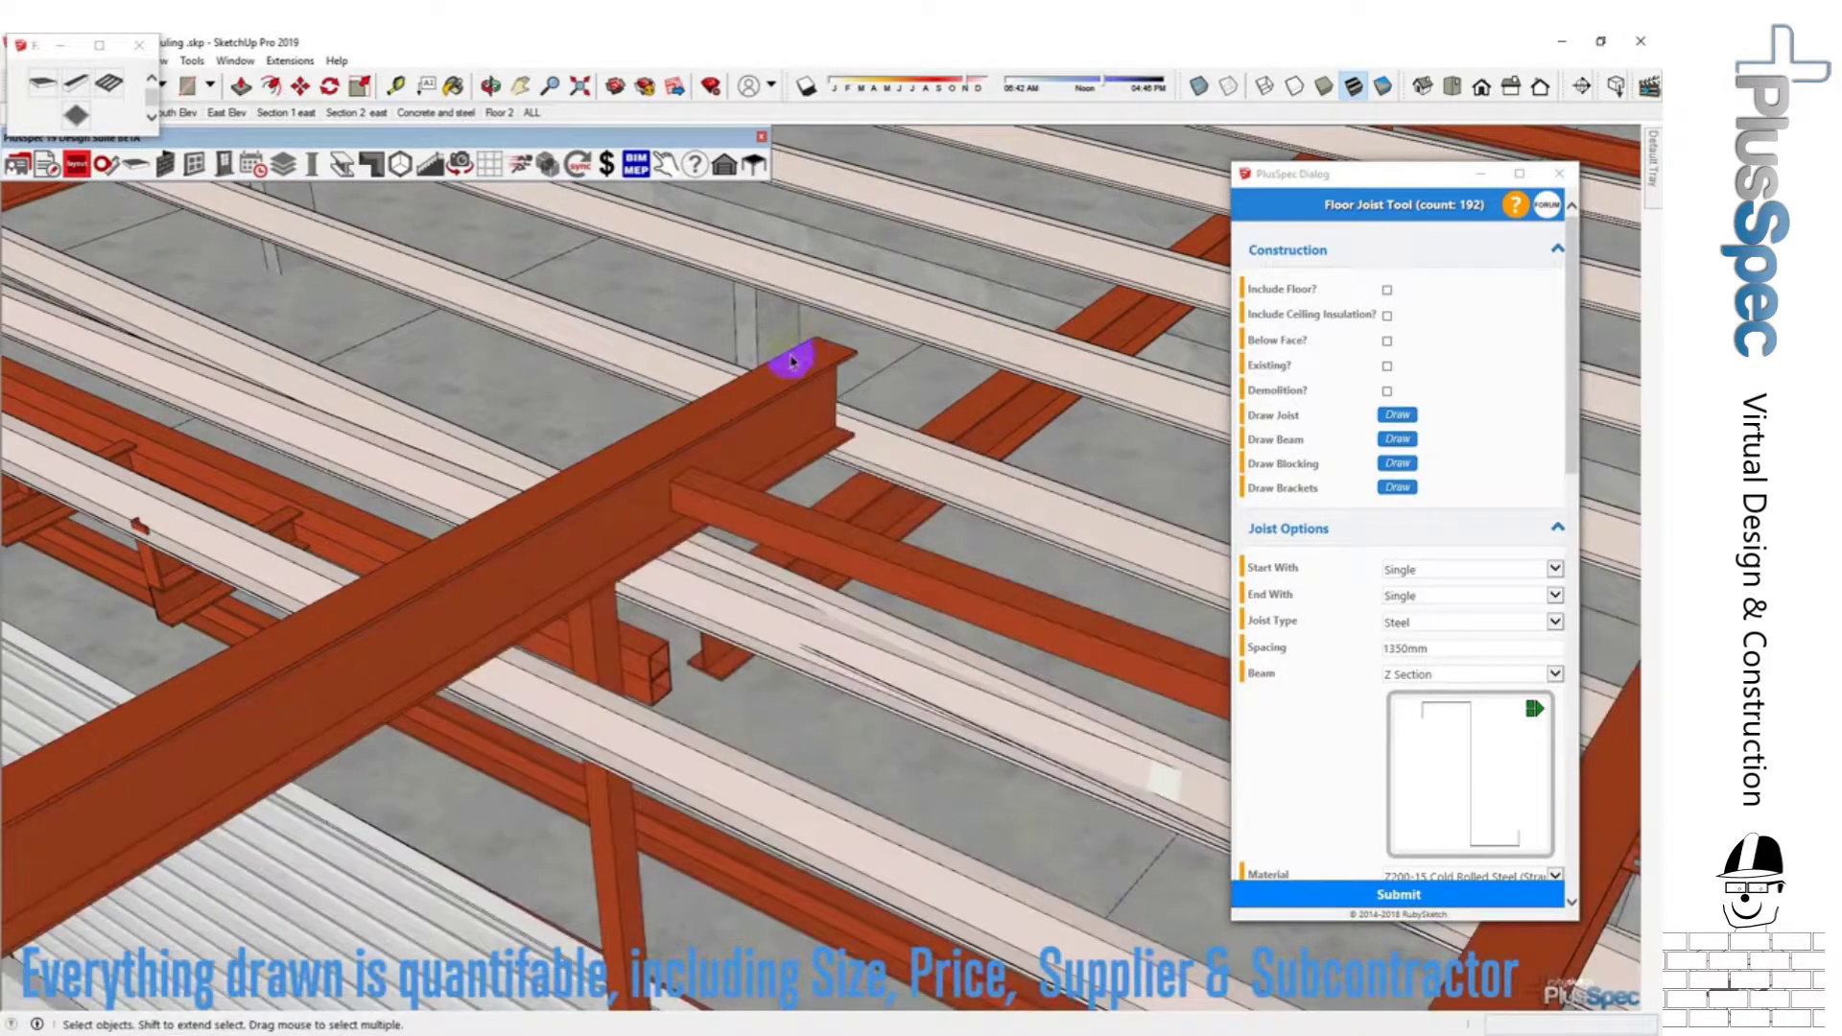
pyautogui.scroll(-8, 787, 363)
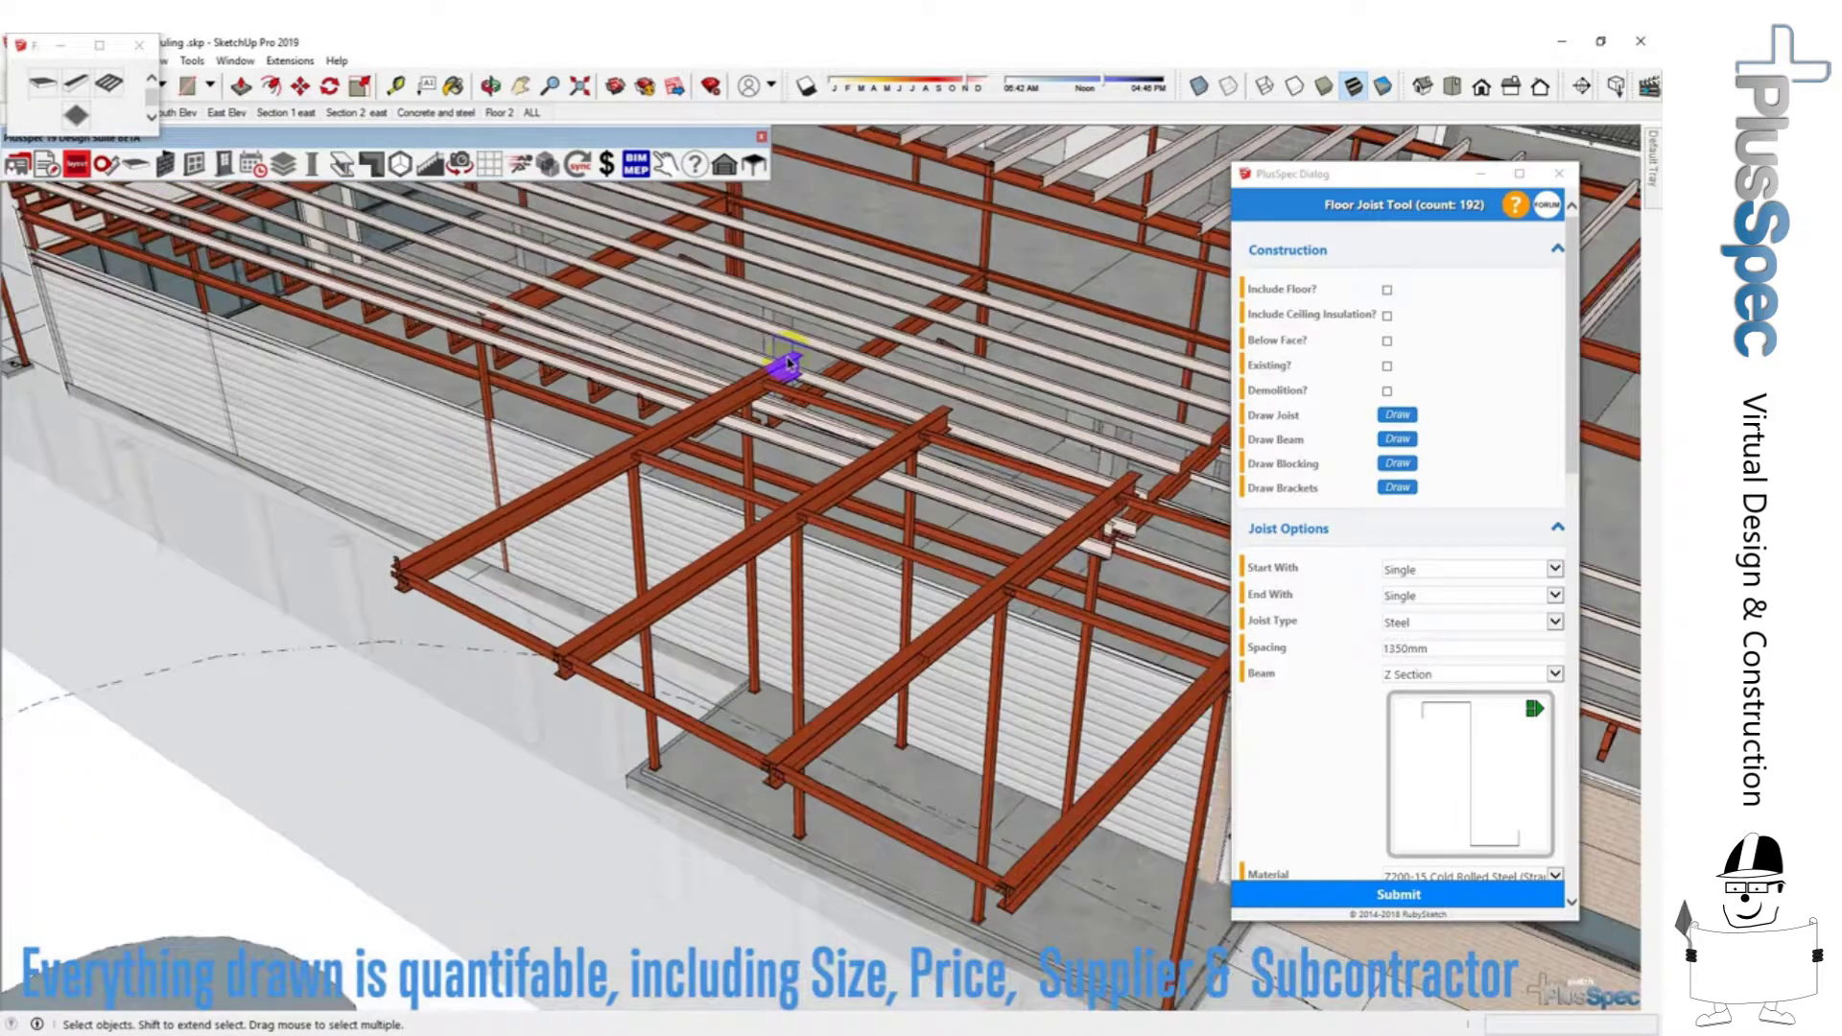
pyautogui.moveTo(712, 462); pyautogui.dragTo(791, 403, button='middle')
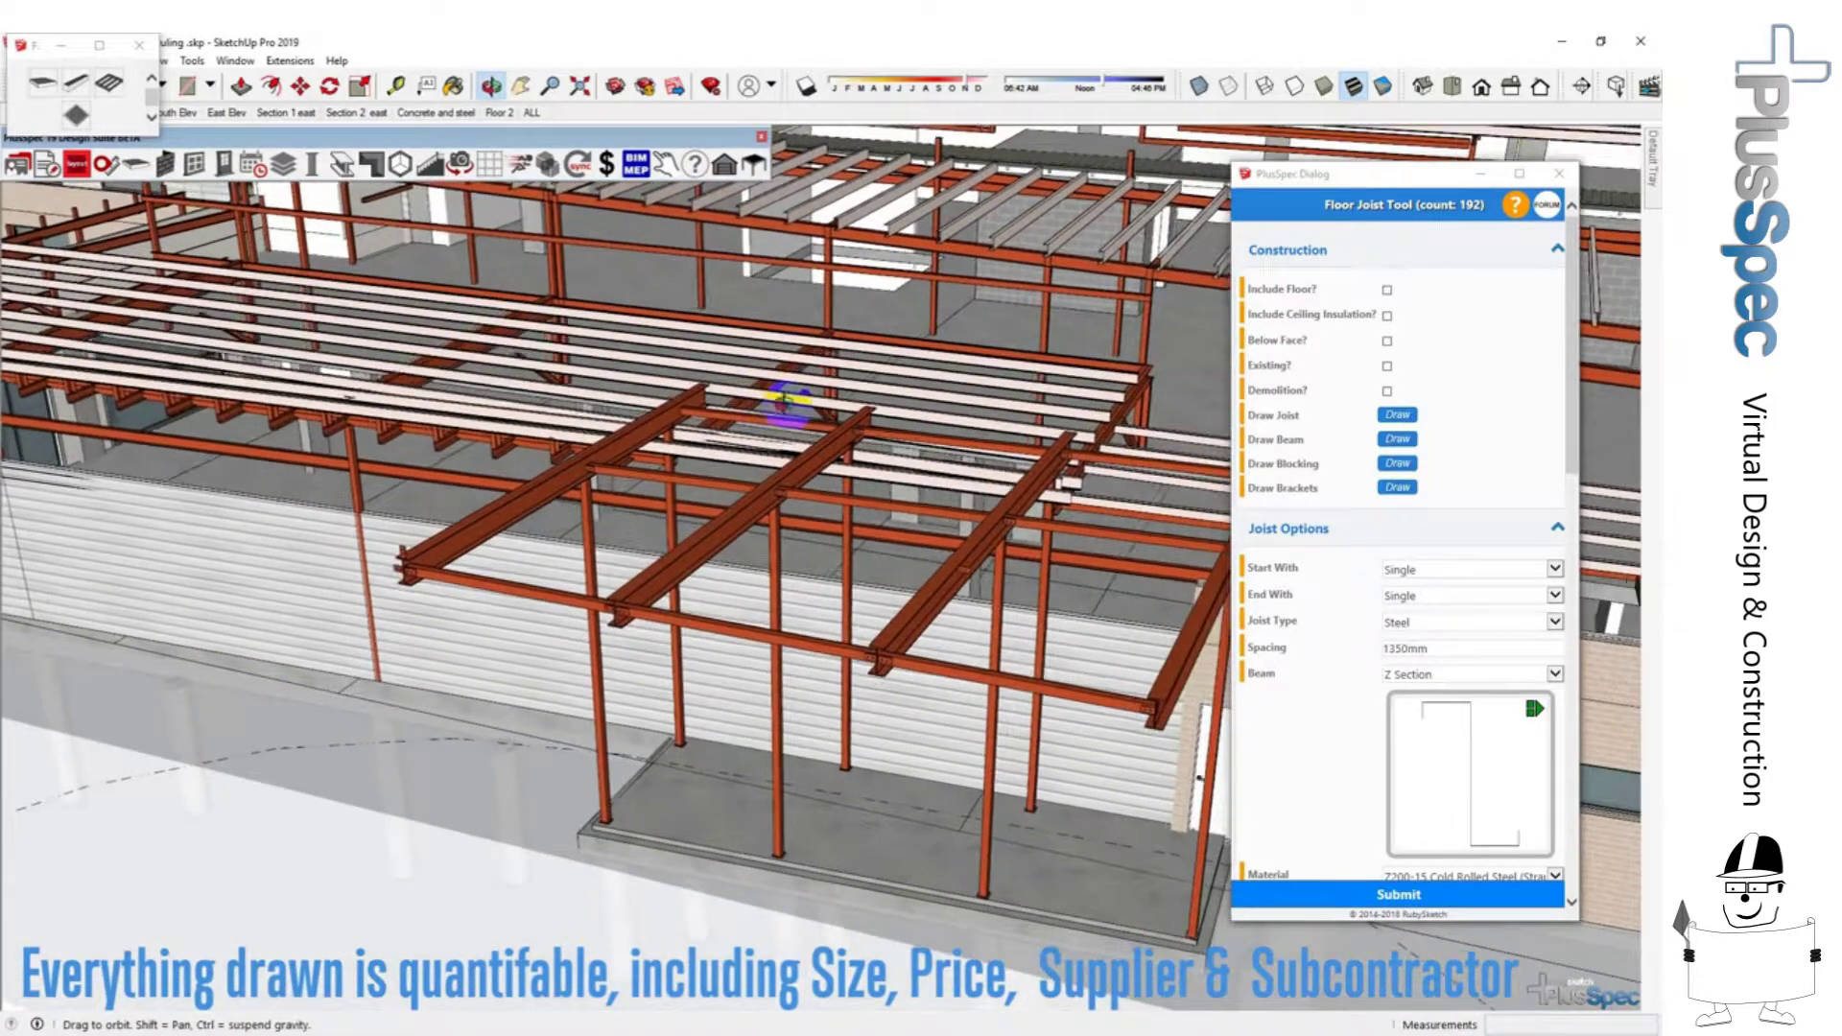
# Minimise the Floor Joist Tool, switch to the ALL scene and add a blank schedule stage.
pyautogui.click(1488, 175)
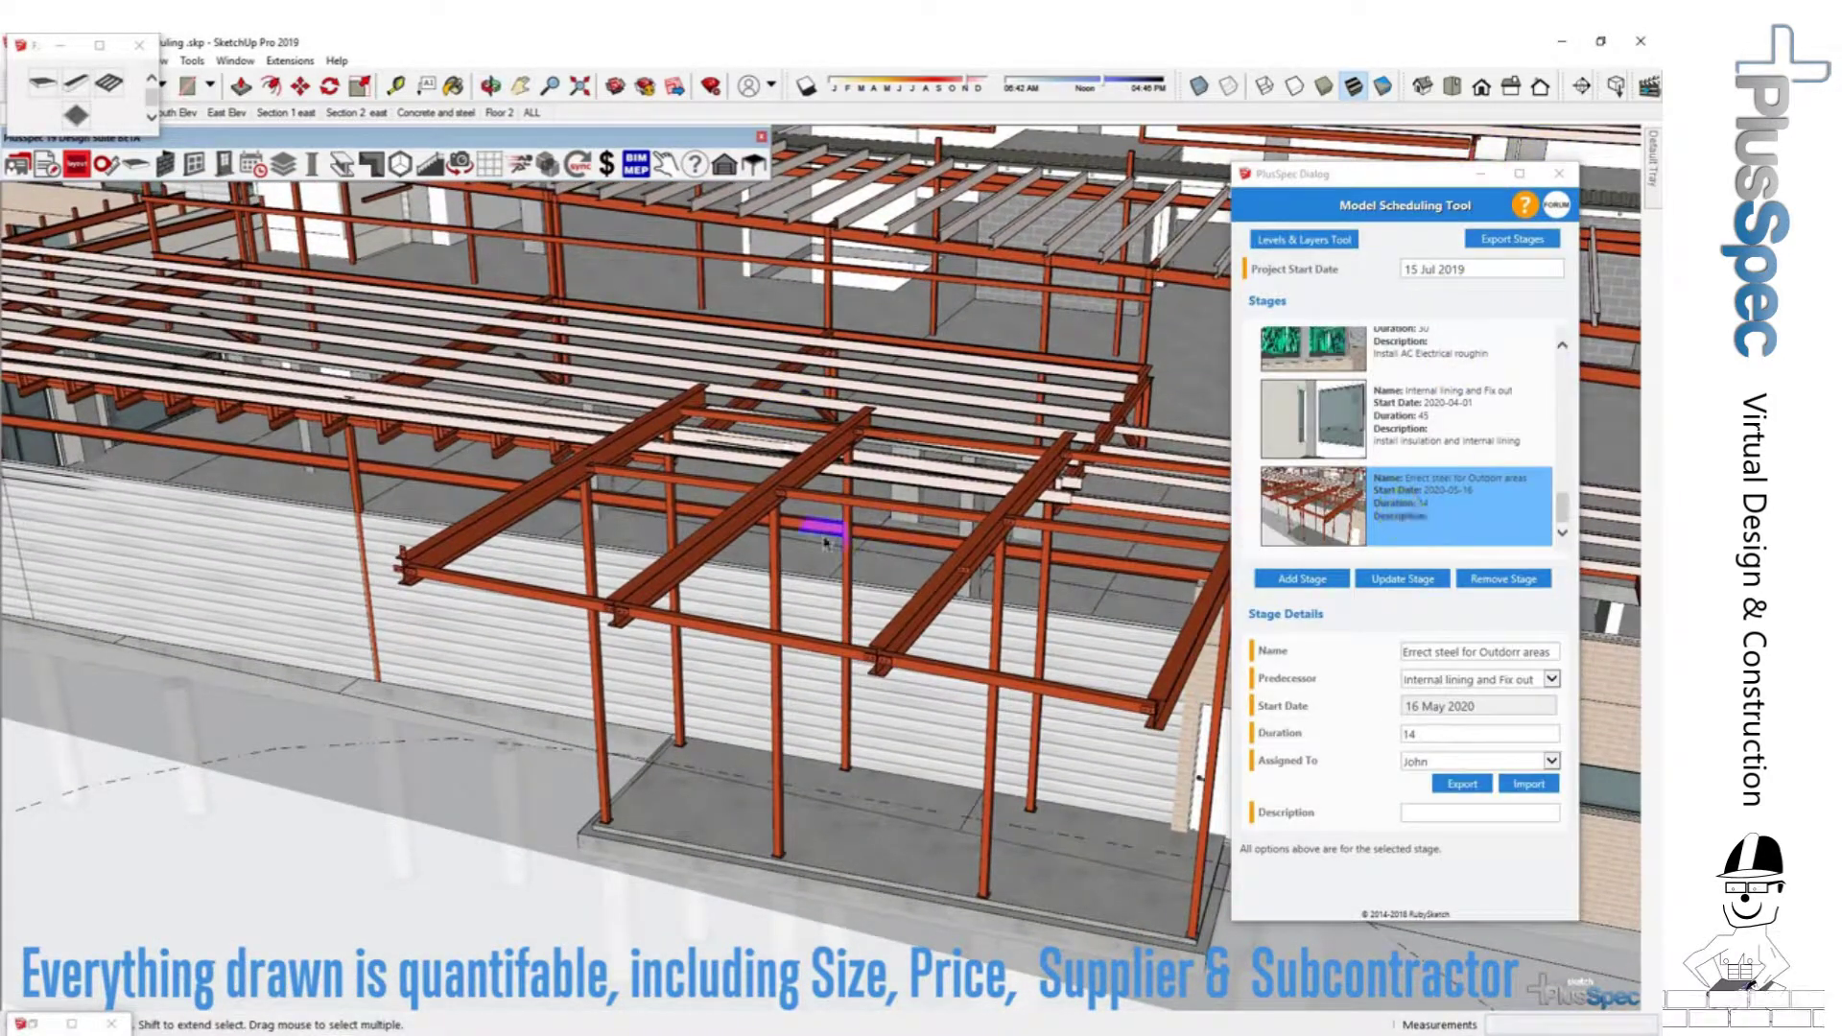
pyautogui.click(532, 112)
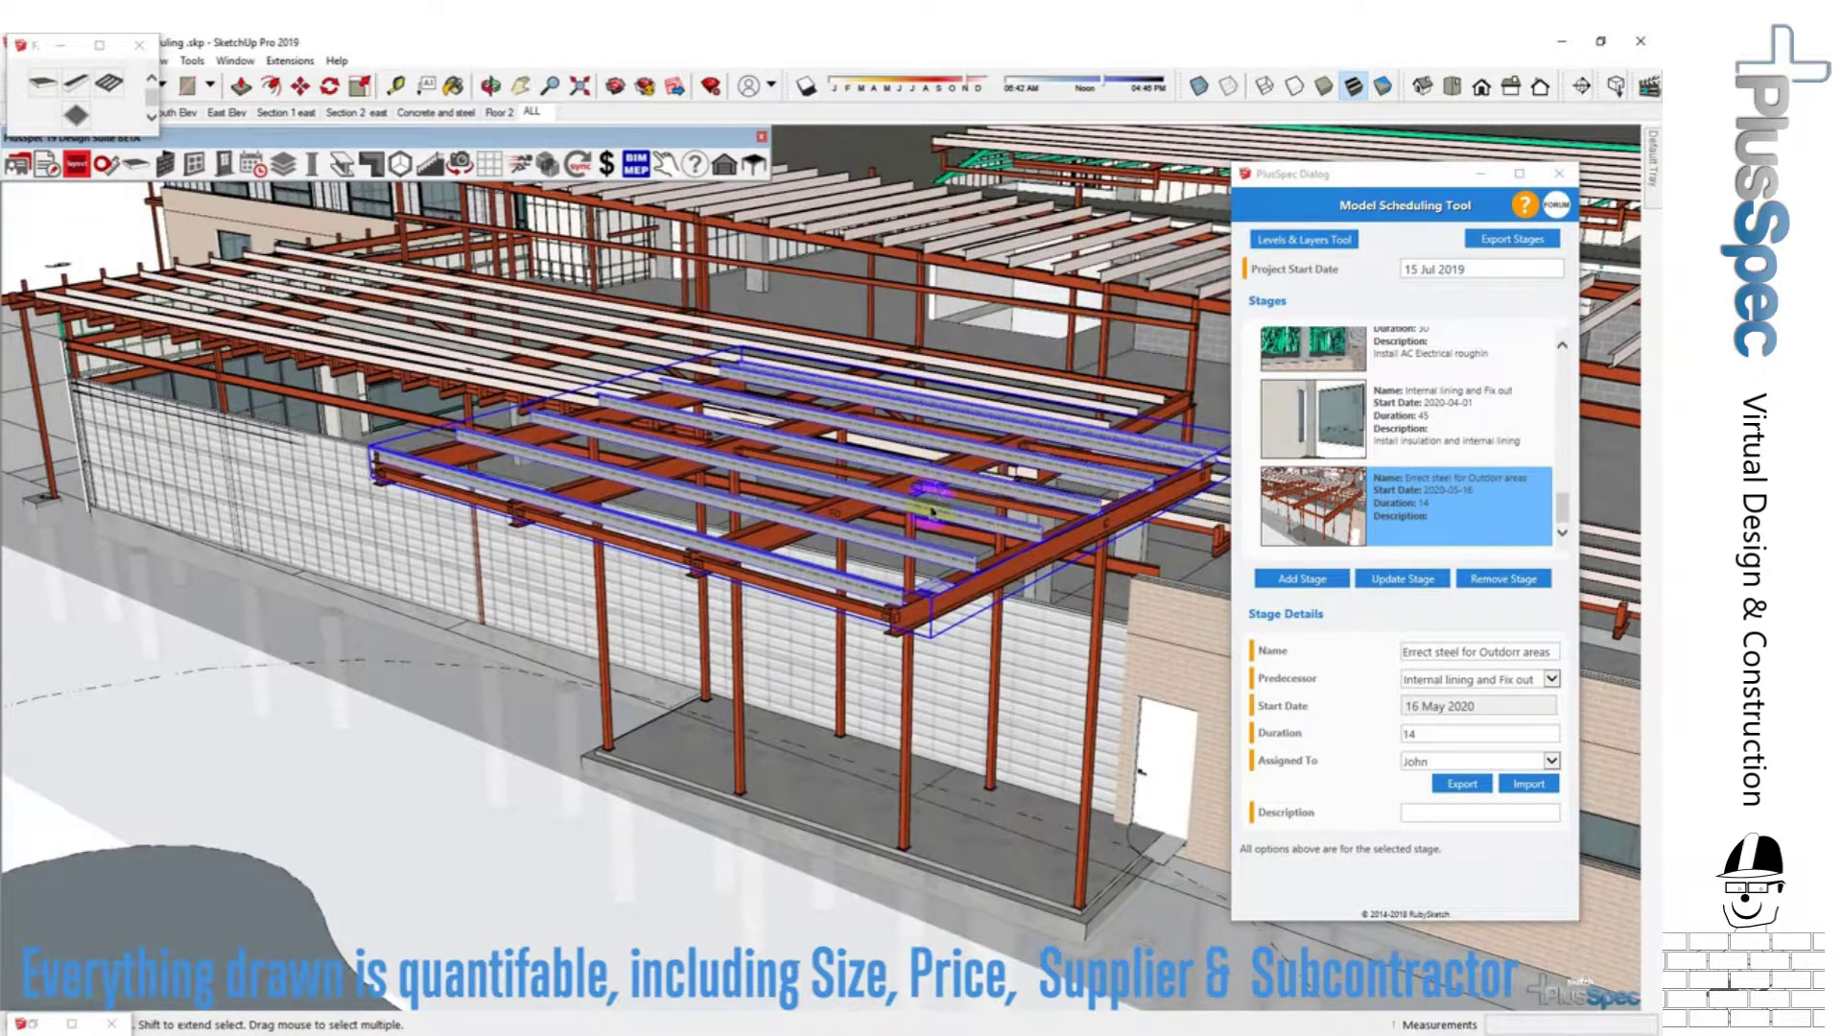
pyautogui.click(1324, 580)
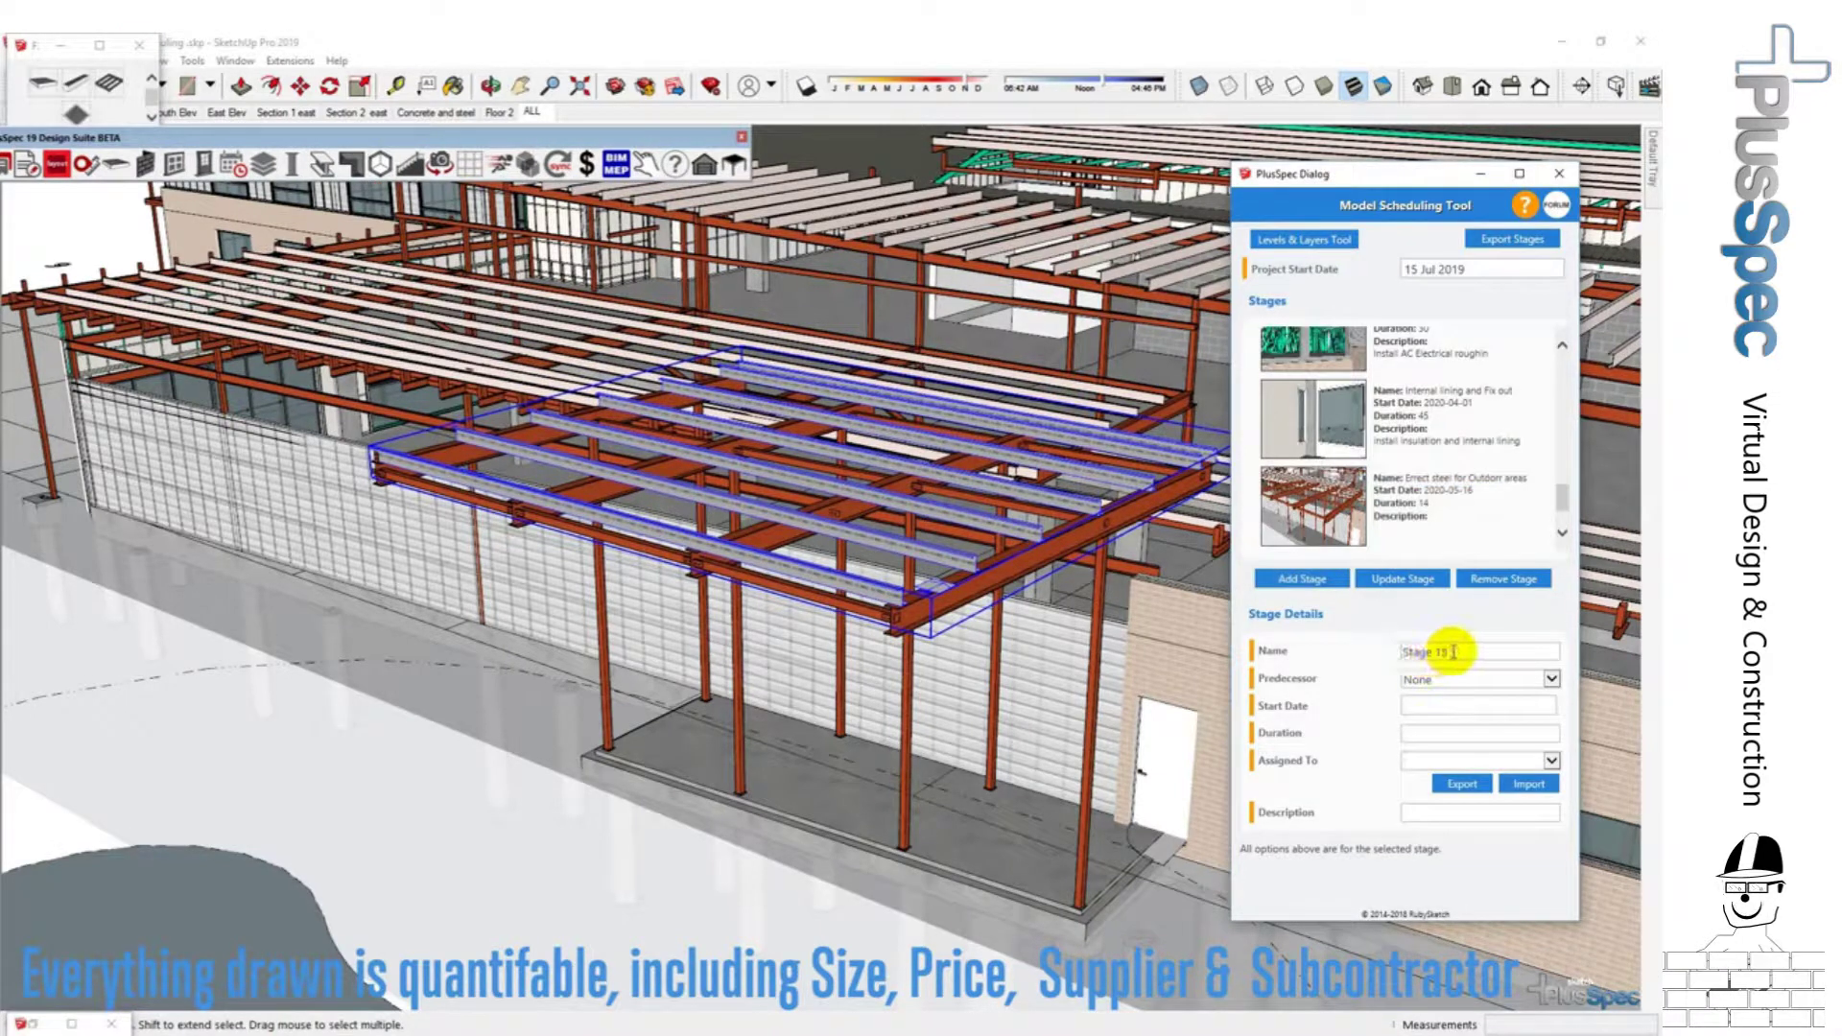
# Name the stage 'Add perlins to rear roof', 1 day, after Erect steel for Outdoor areas.
pyautogui.moveTo(1453, 651); pyautogui.dragTo(1399, 656)
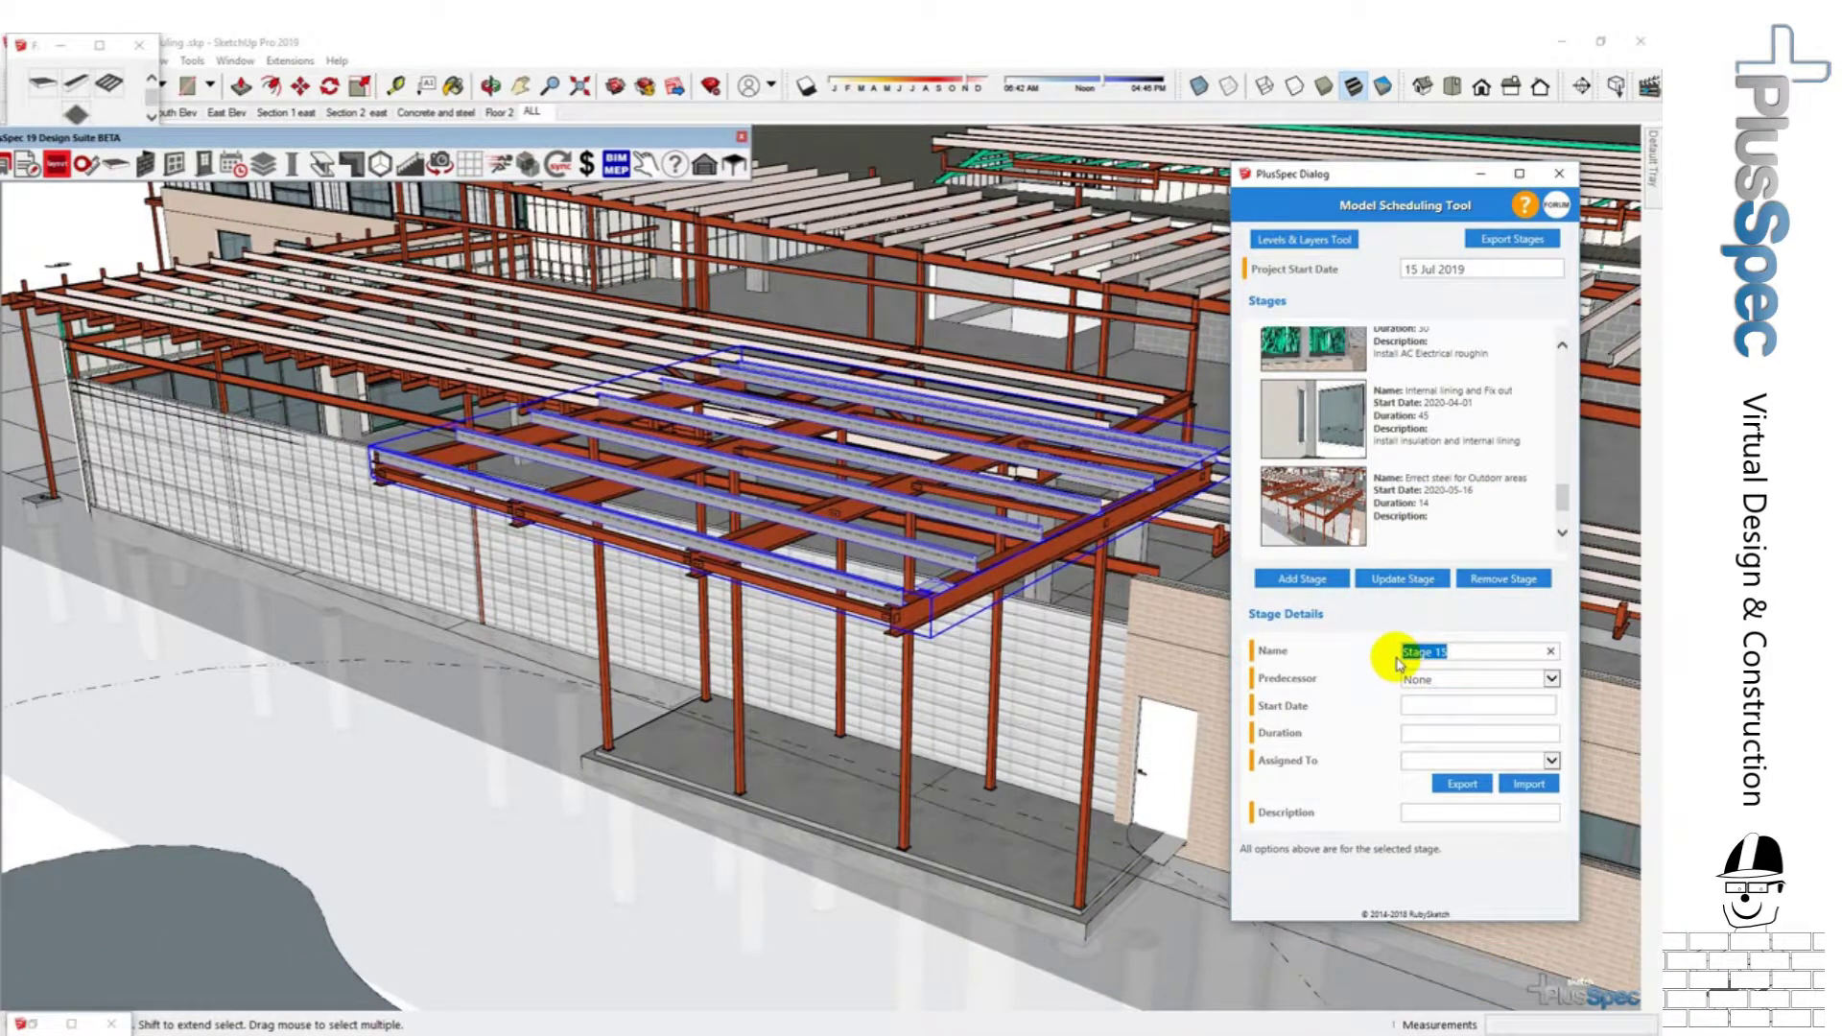
pyautogui.write('A')
pyautogui.write('dd perim')
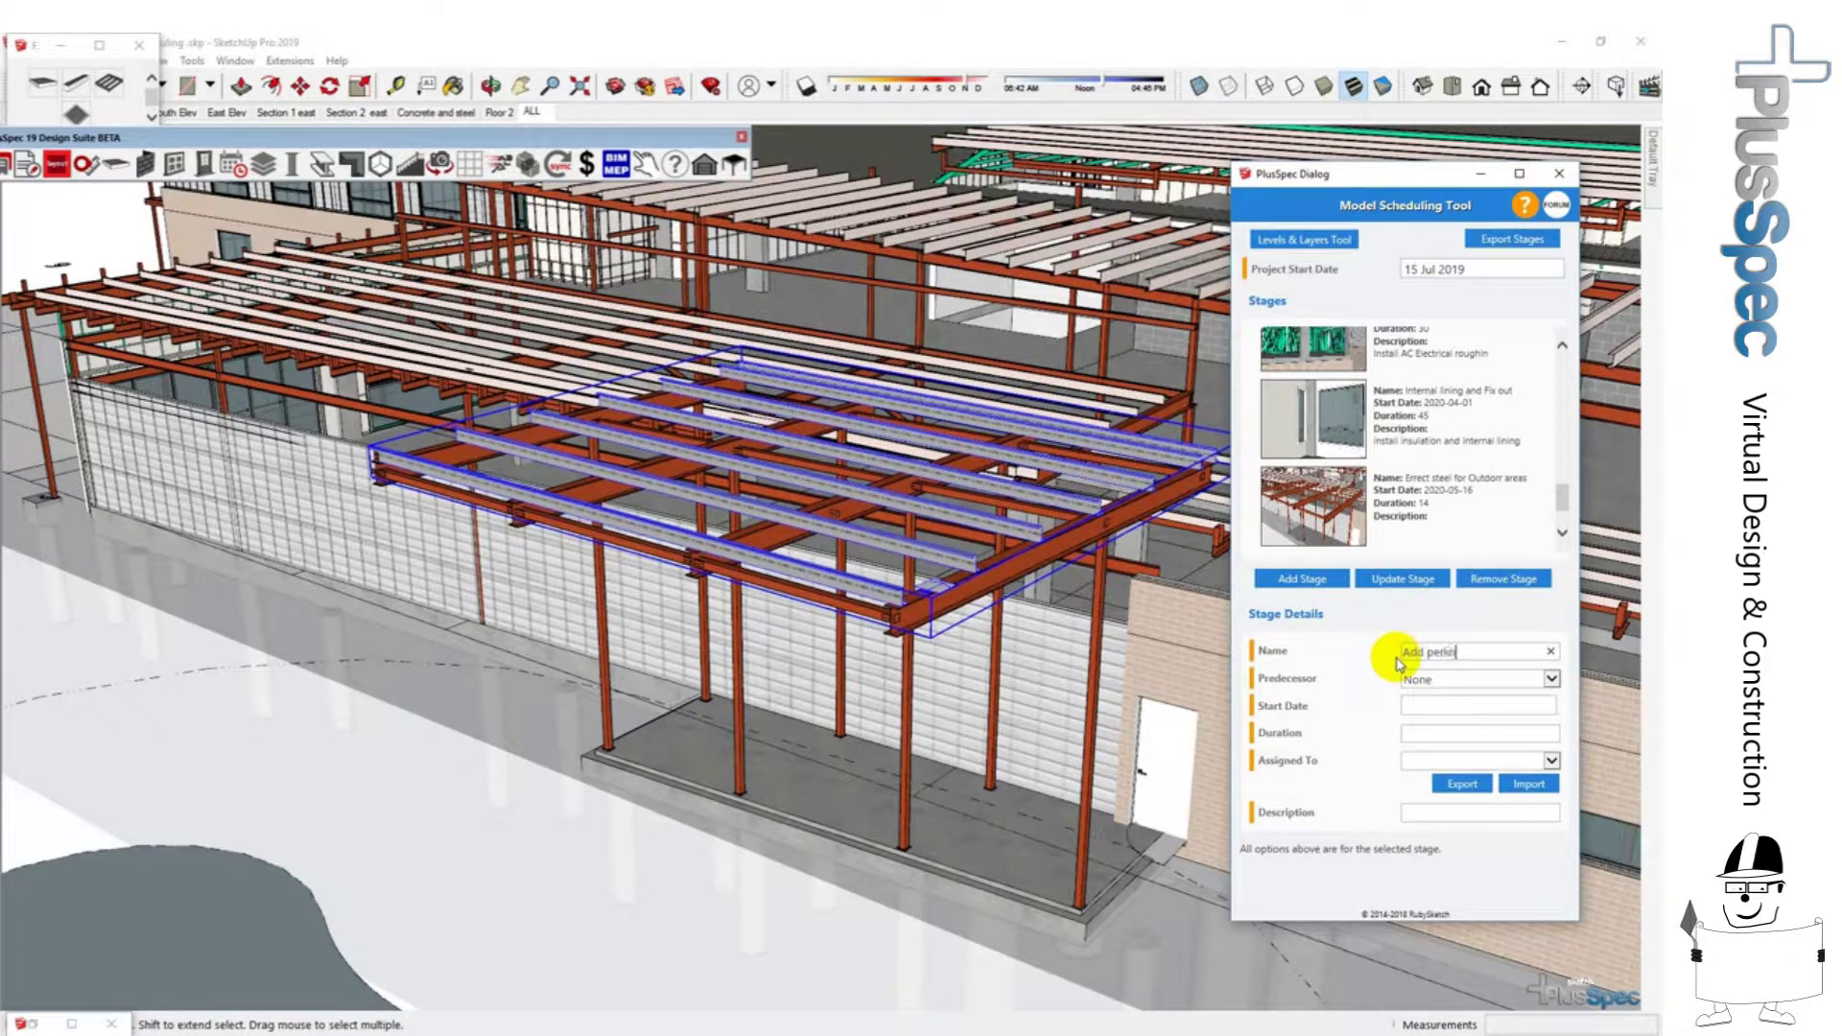
pyautogui.write('es to rear roof')
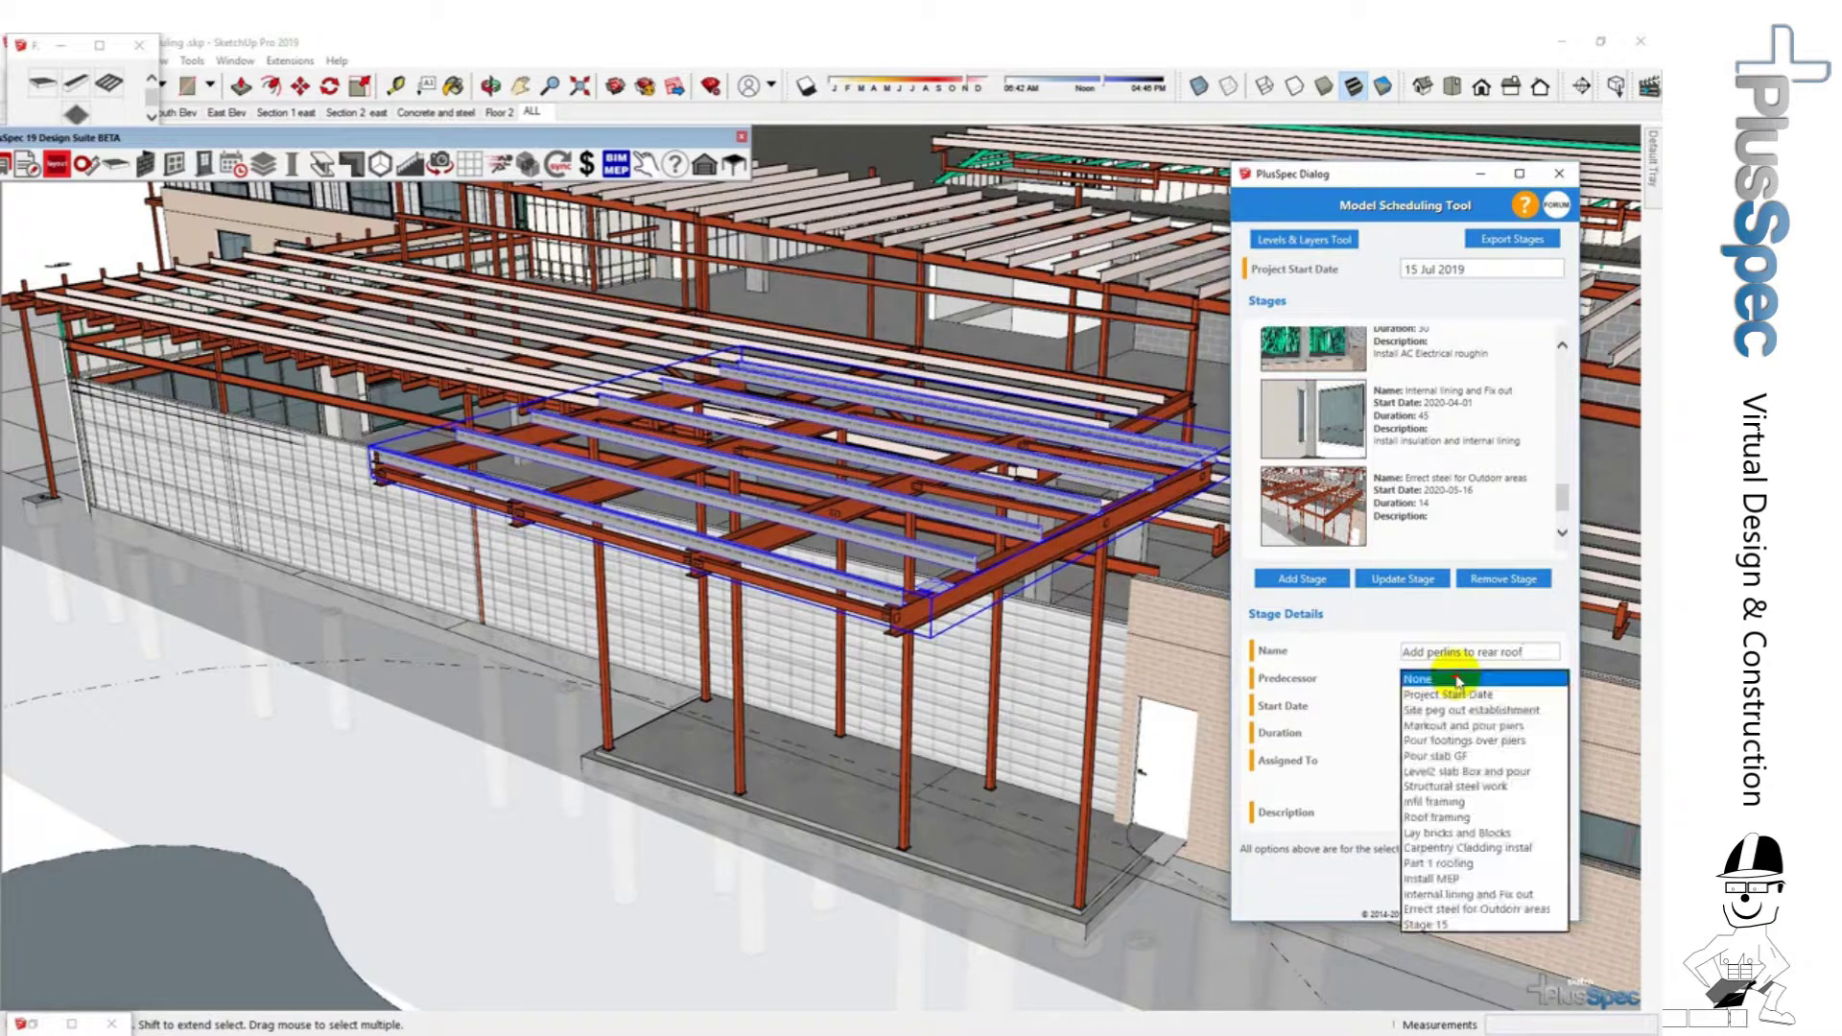
pyautogui.click(1478, 909)
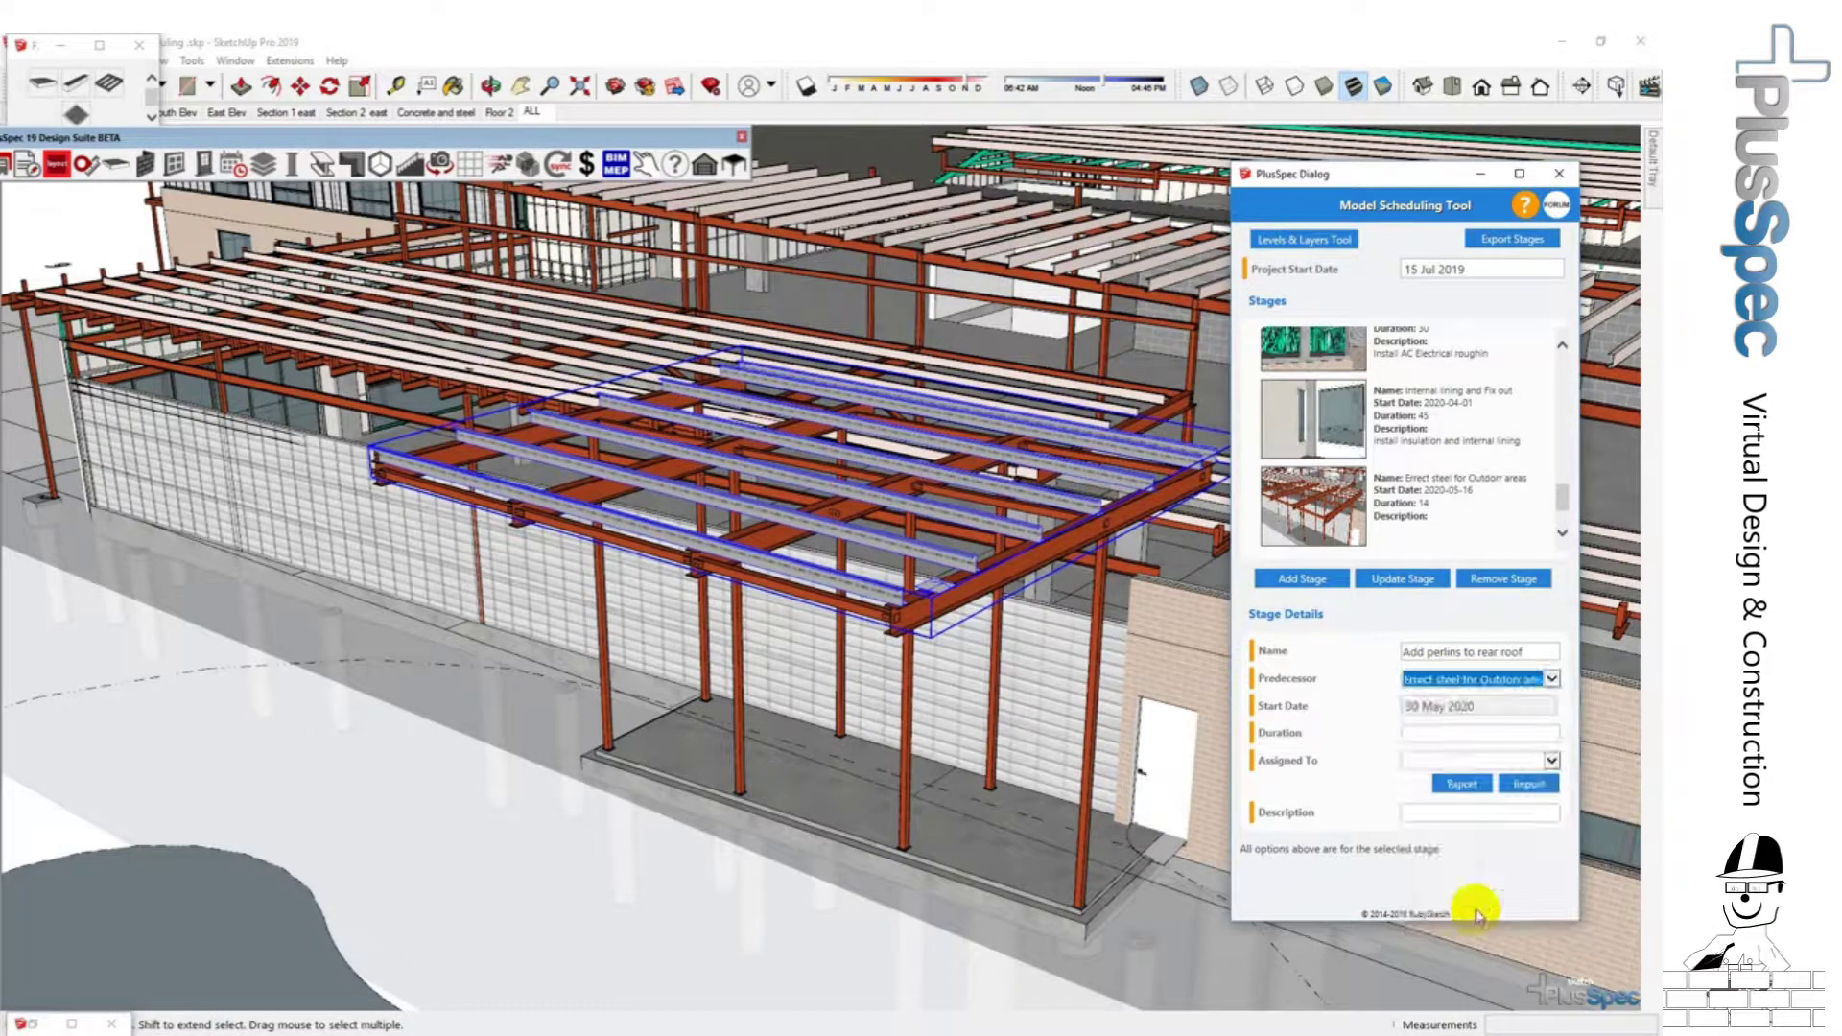
pyautogui.click(1417, 733)
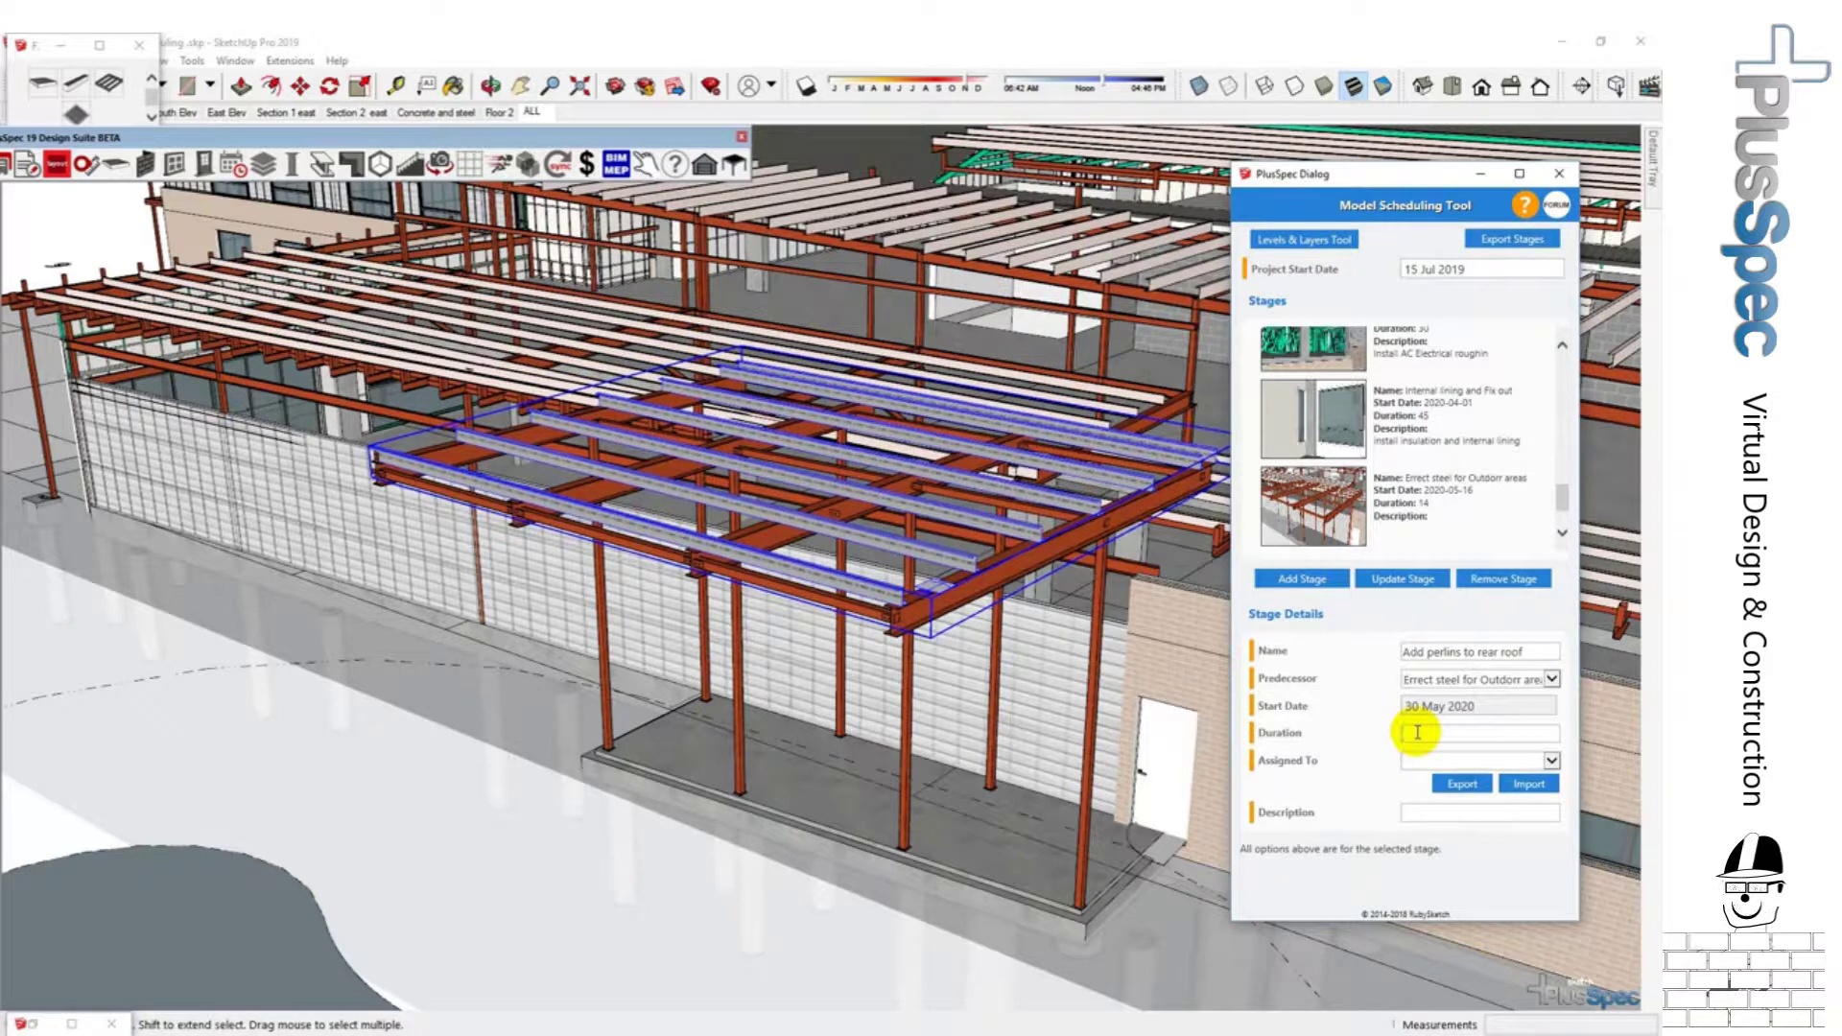
pyautogui.write('1')
# Assign a team member as contractor and enter the description 'Supply and fix purlinss'.
pyautogui.click(1458, 761)
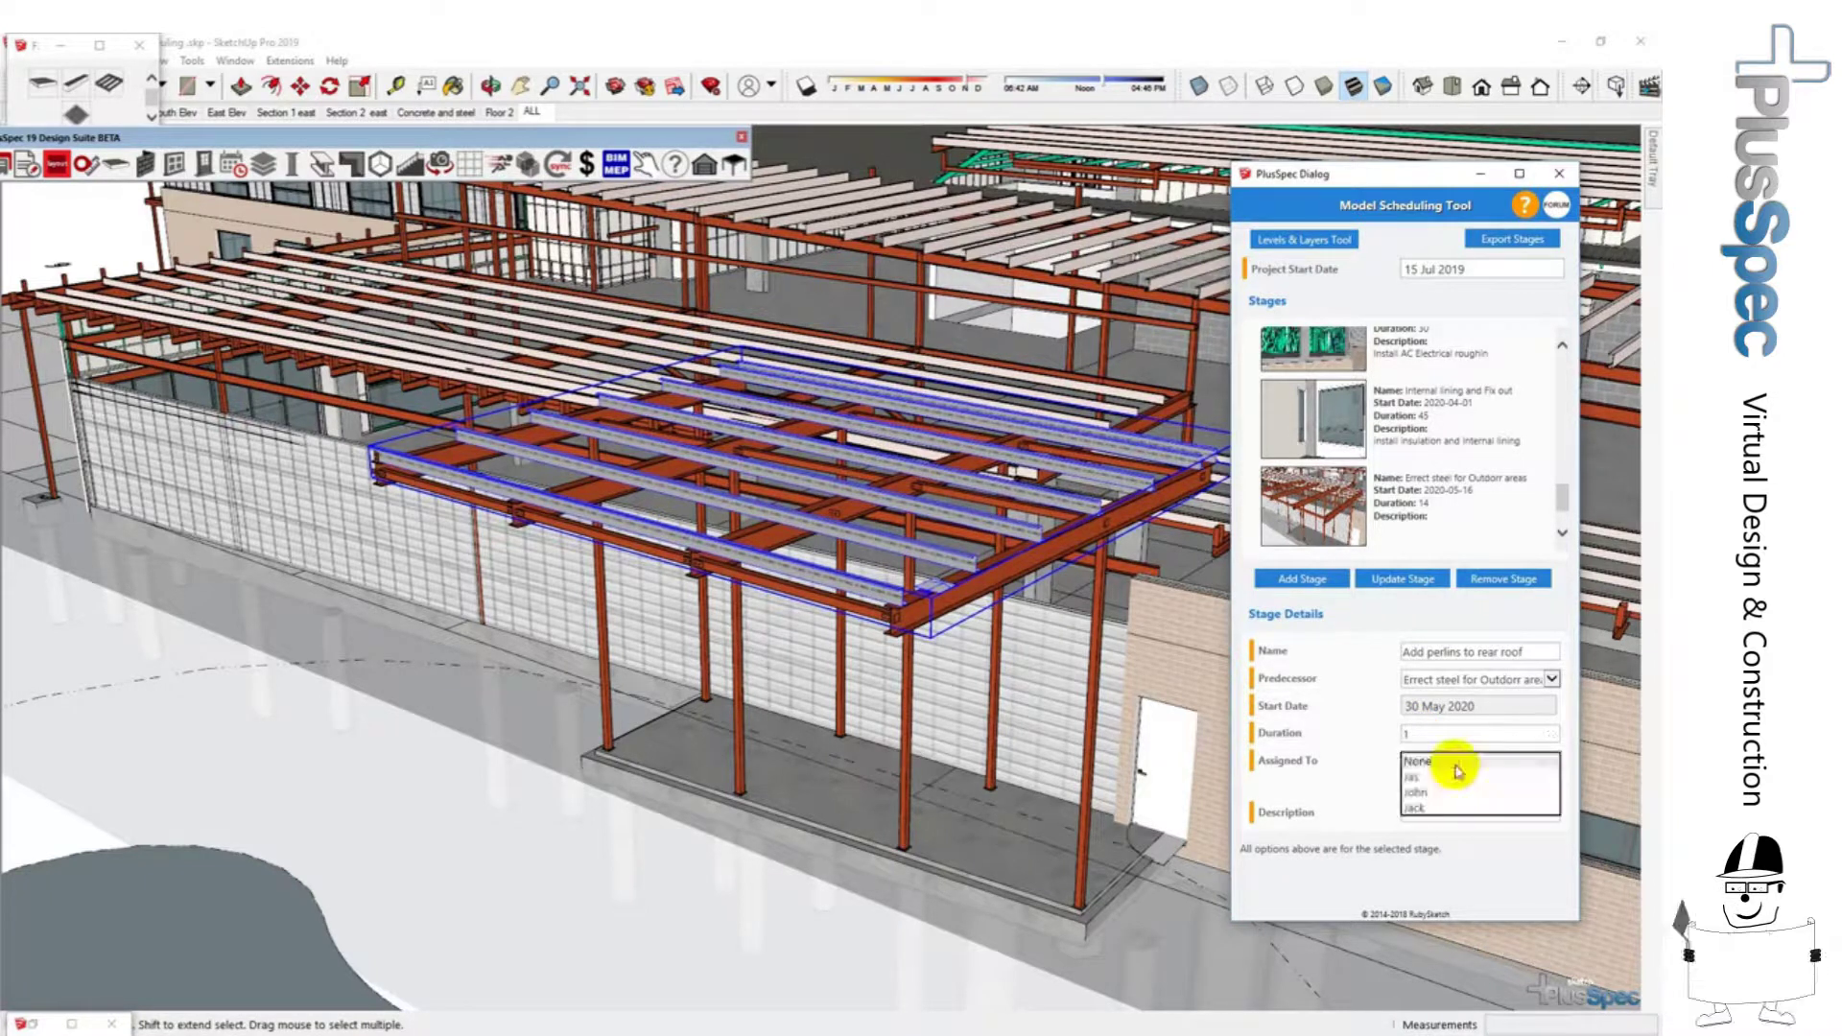
pyautogui.click(1440, 793)
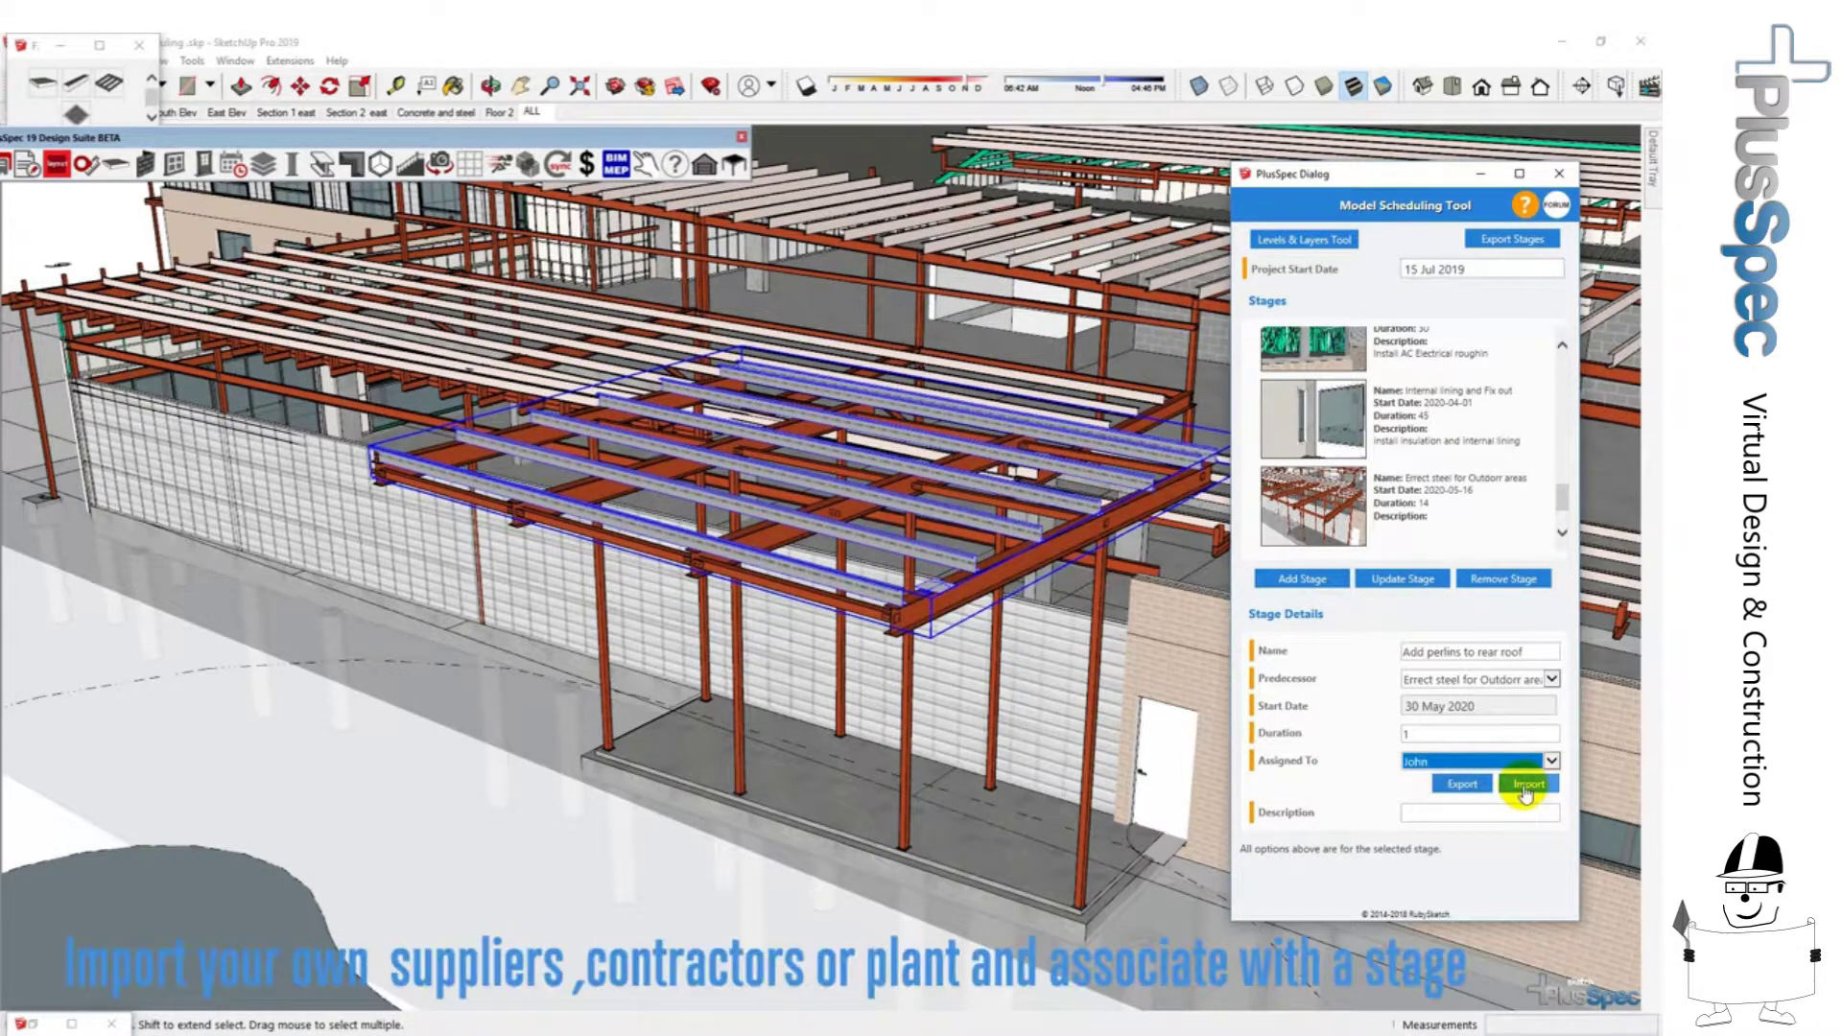
pyautogui.click(1458, 816)
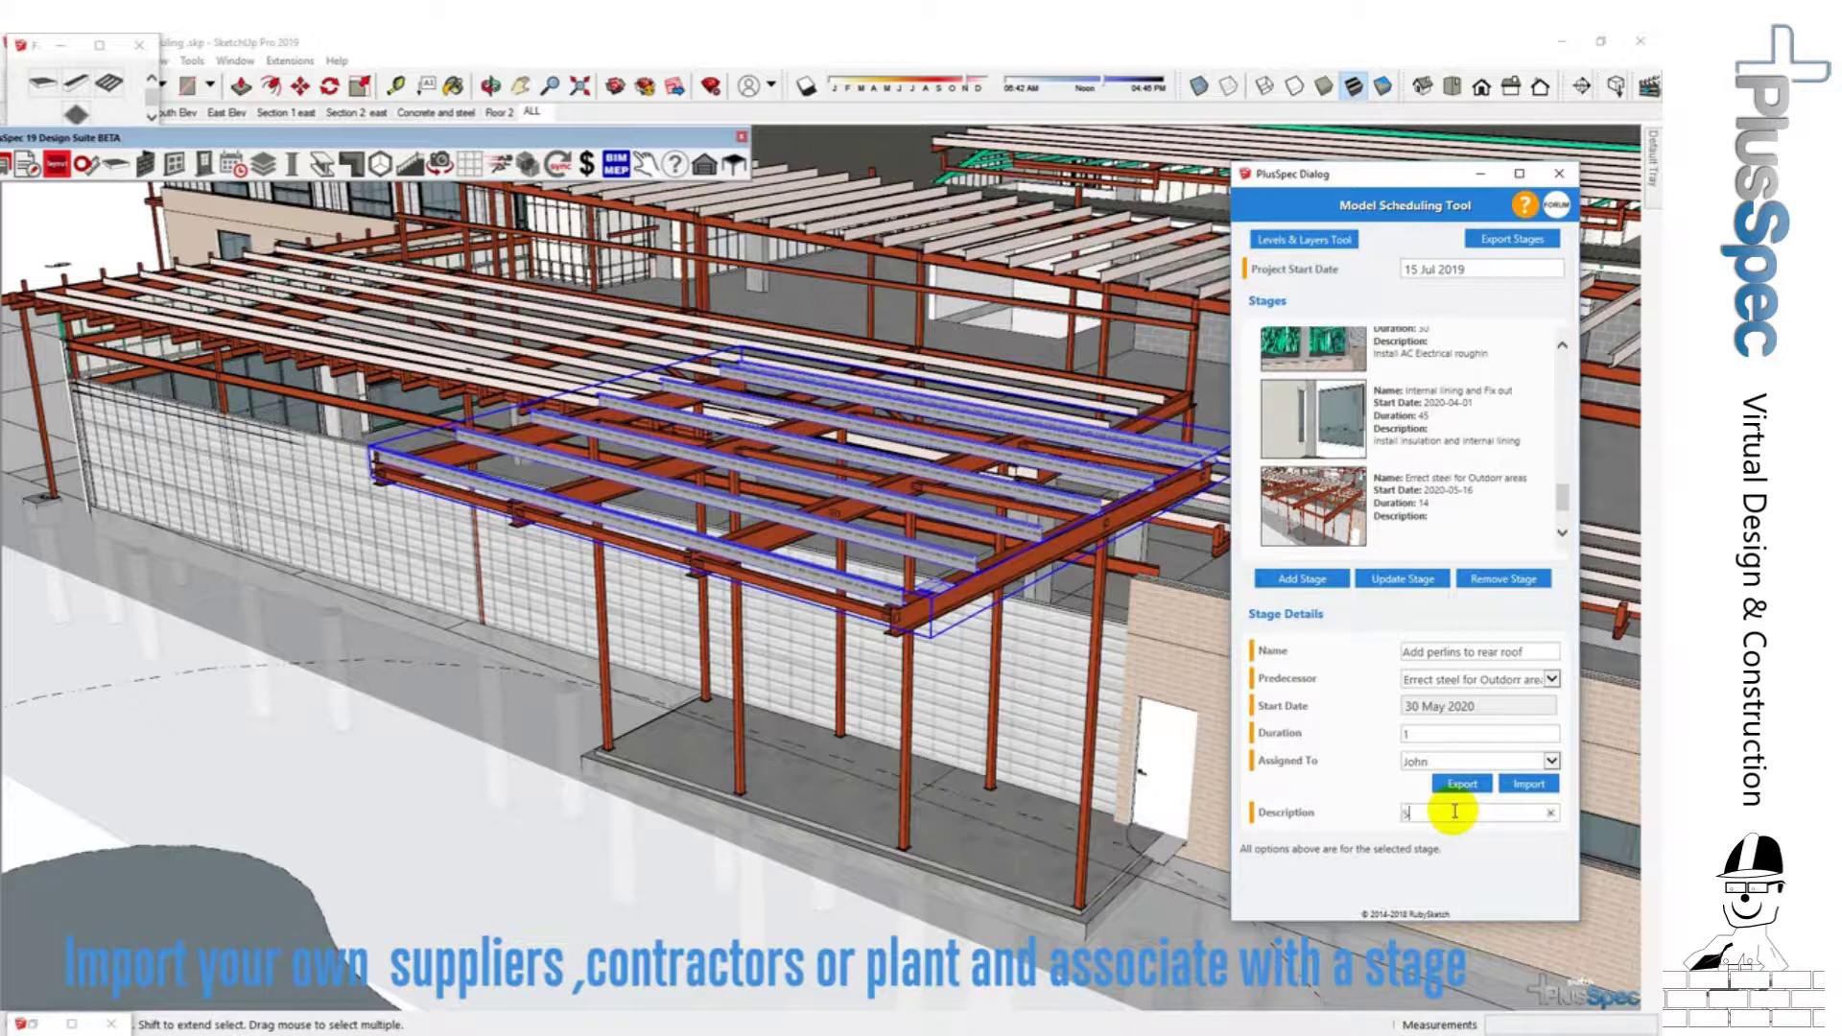
pyautogui.write('Supply and ')
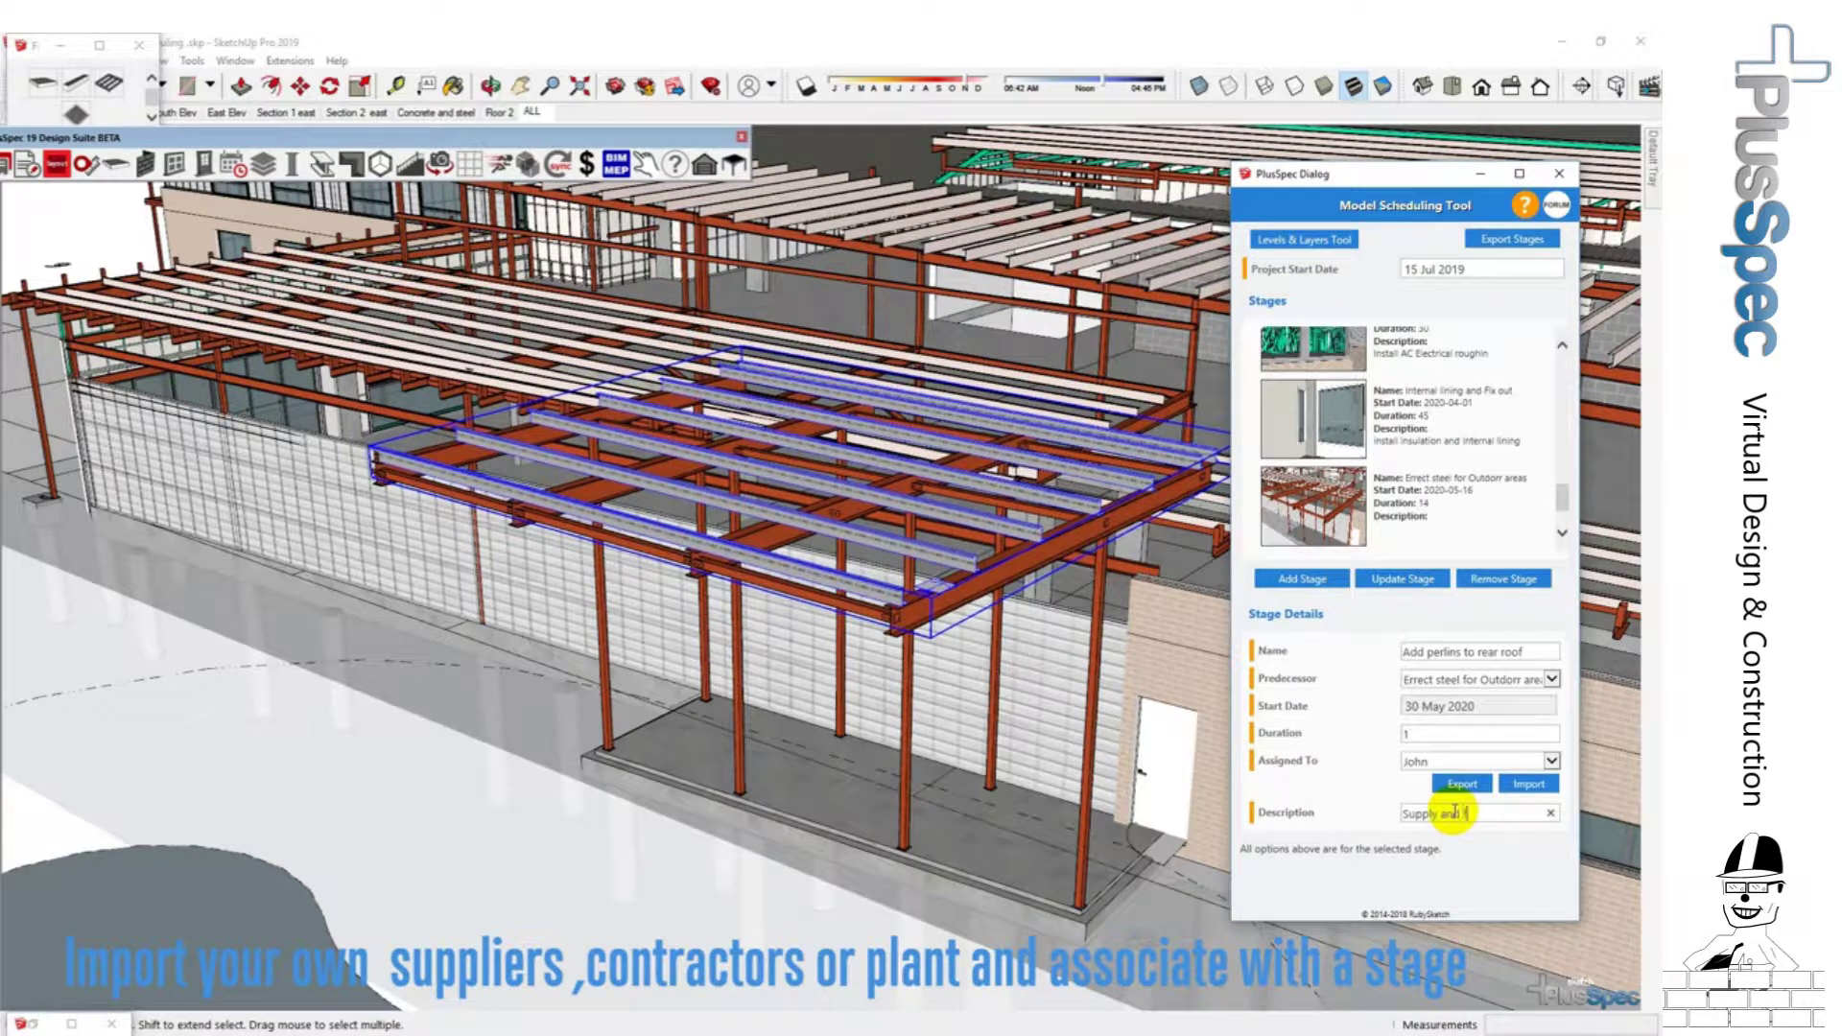
pyautogui.write('fix purlin')
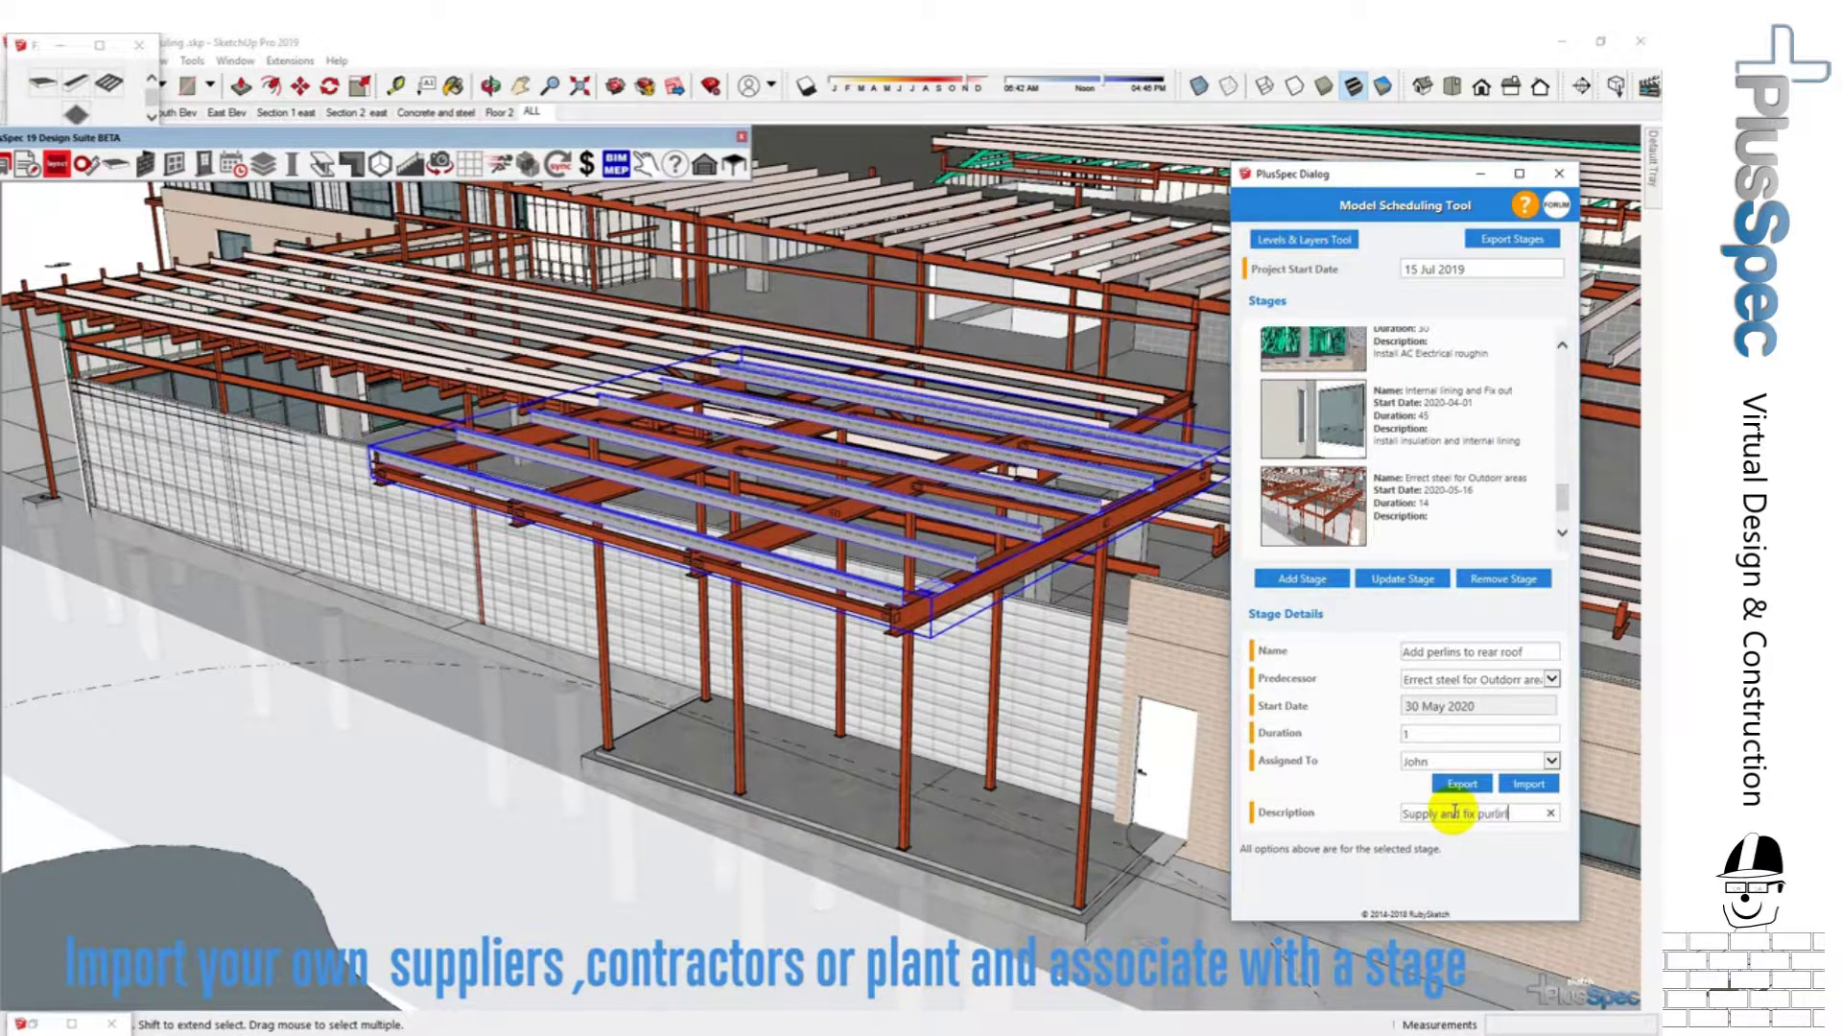
pyautogui.write('ss')
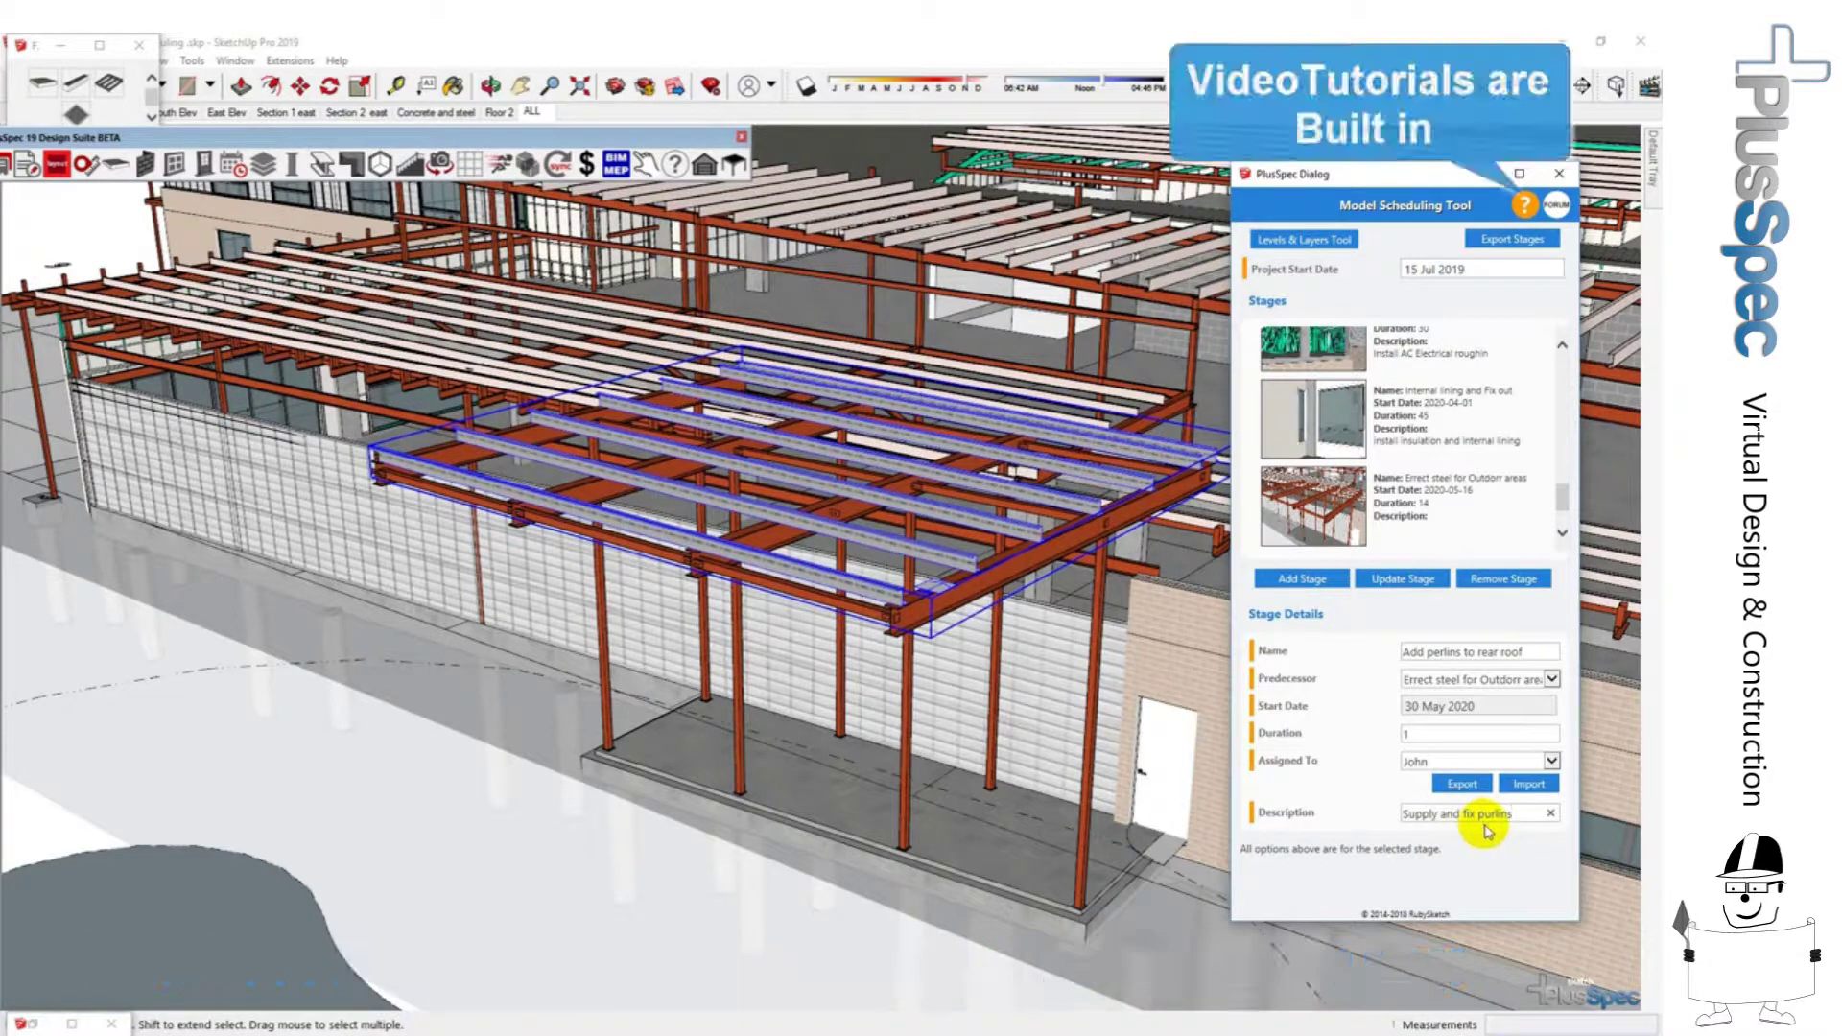
# Update the purlin stage details, then view the steel erection stage and orbit the steel frame.
pyautogui.click(1403, 580)
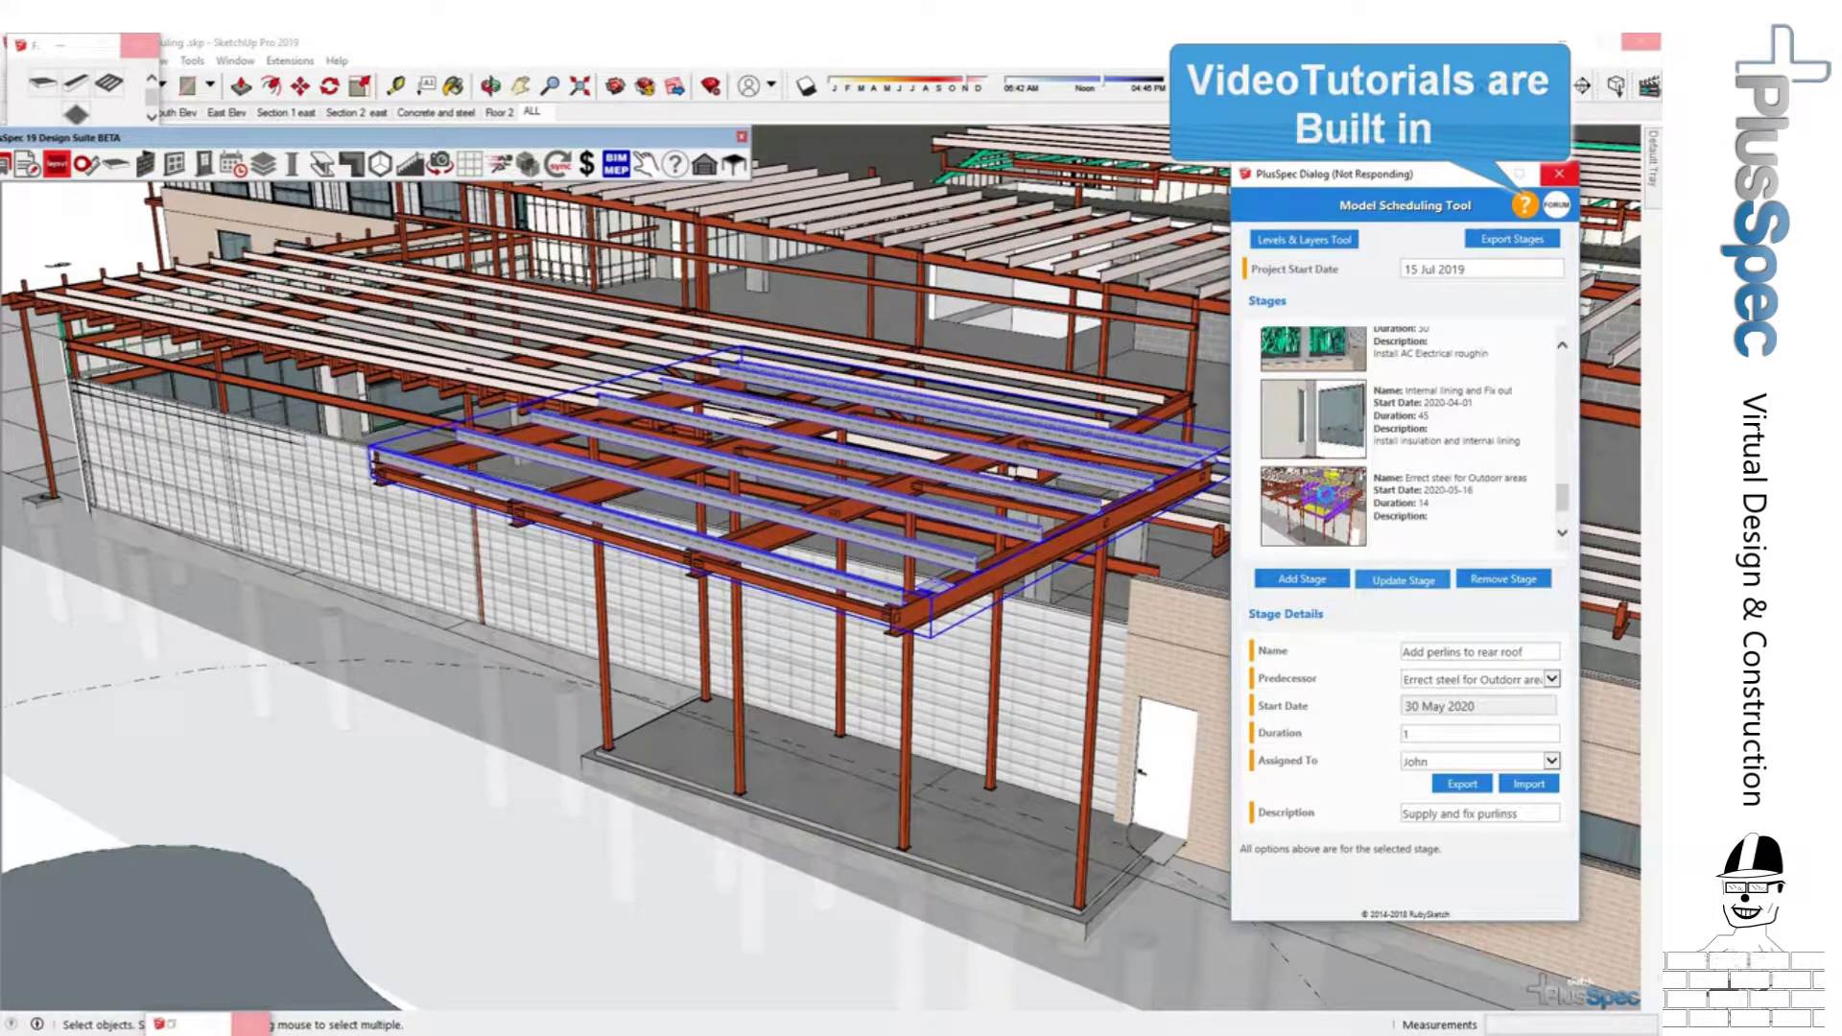
pyautogui.click(1324, 494)
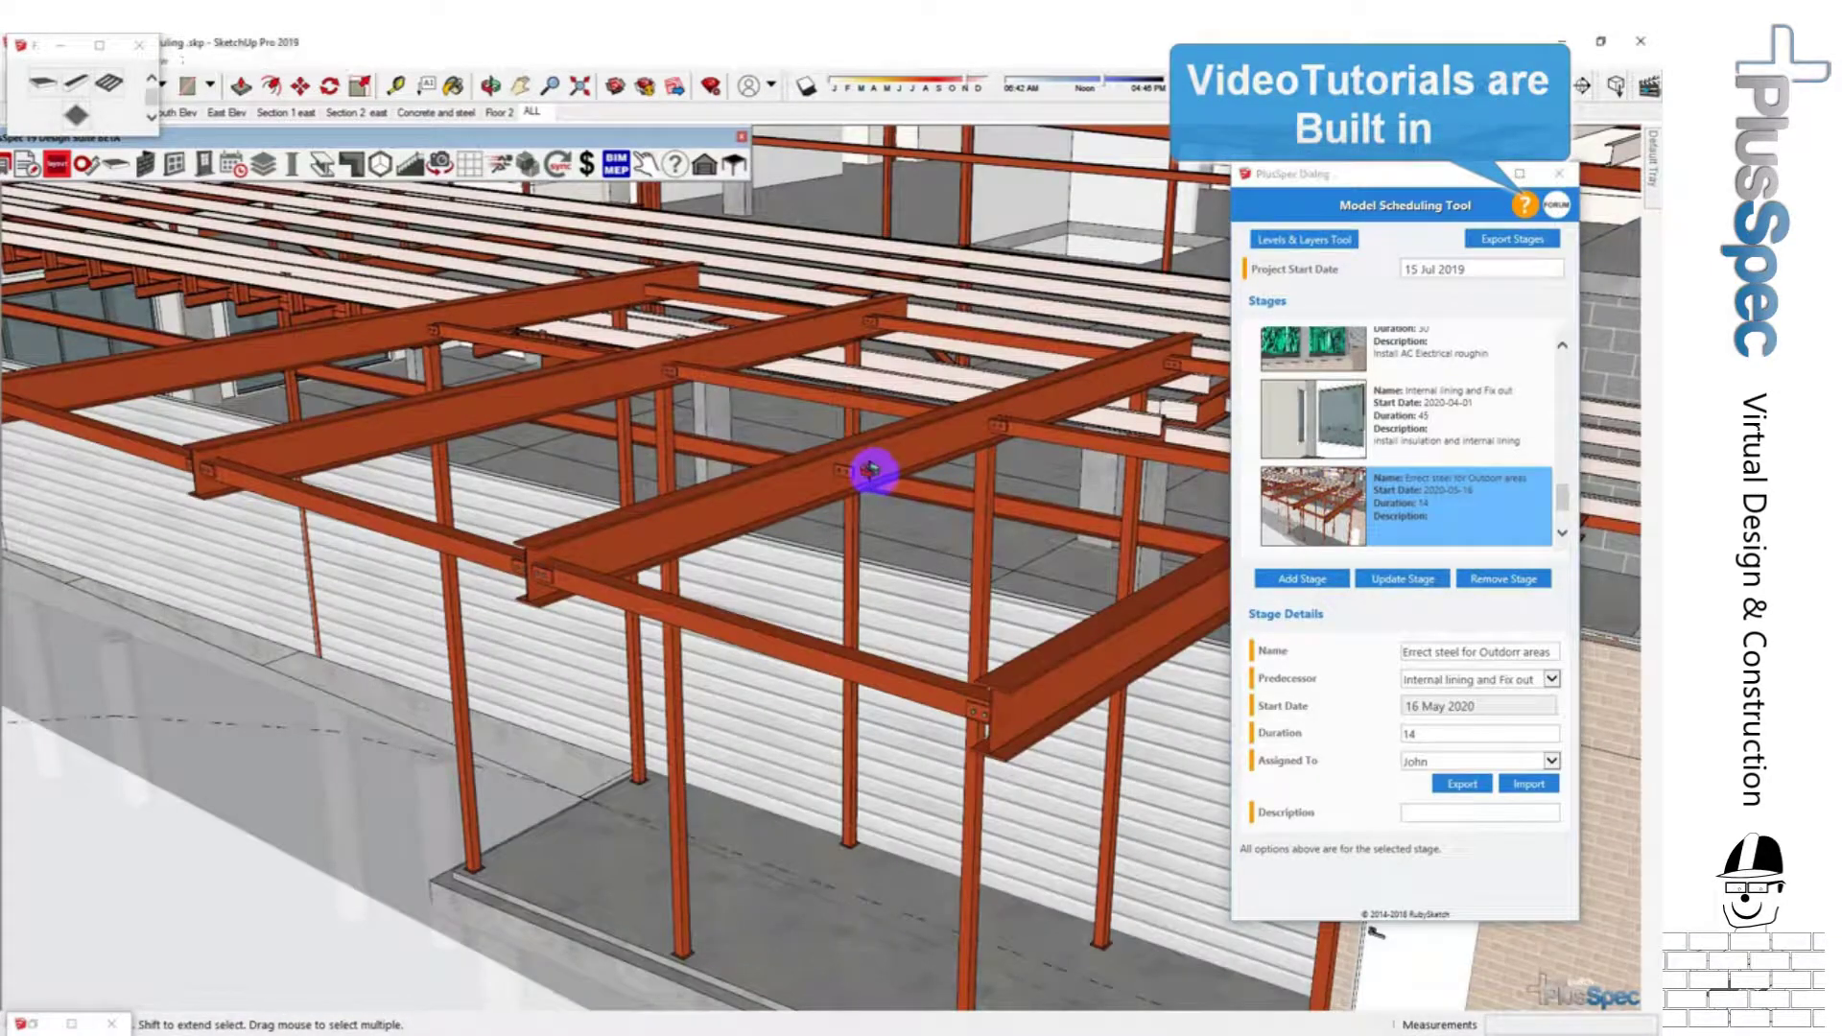
pyautogui.moveTo(872, 465); pyautogui.dragTo(873, 523, button='middle')
# Show the new 'Add perlins to rear roof' stage and orbit out to see the whole building.
pyautogui.scroll(-1, 1448, 523)
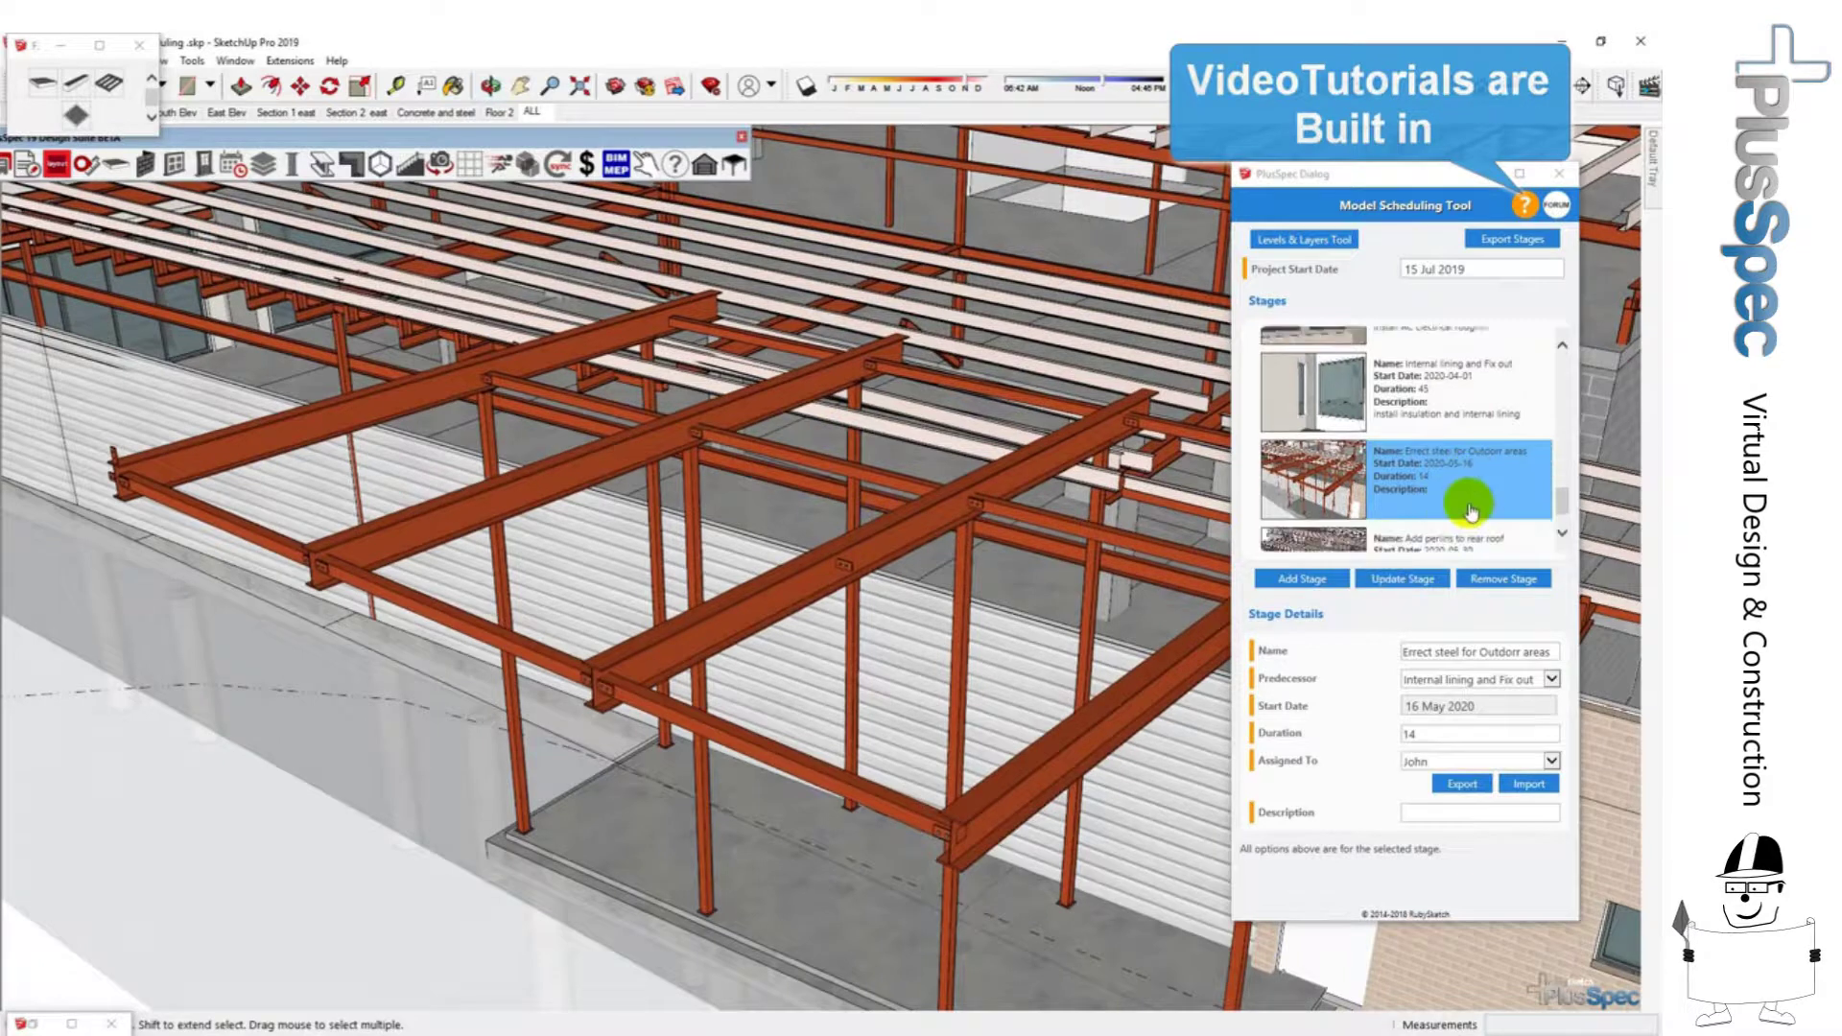
pyautogui.click(1458, 509)
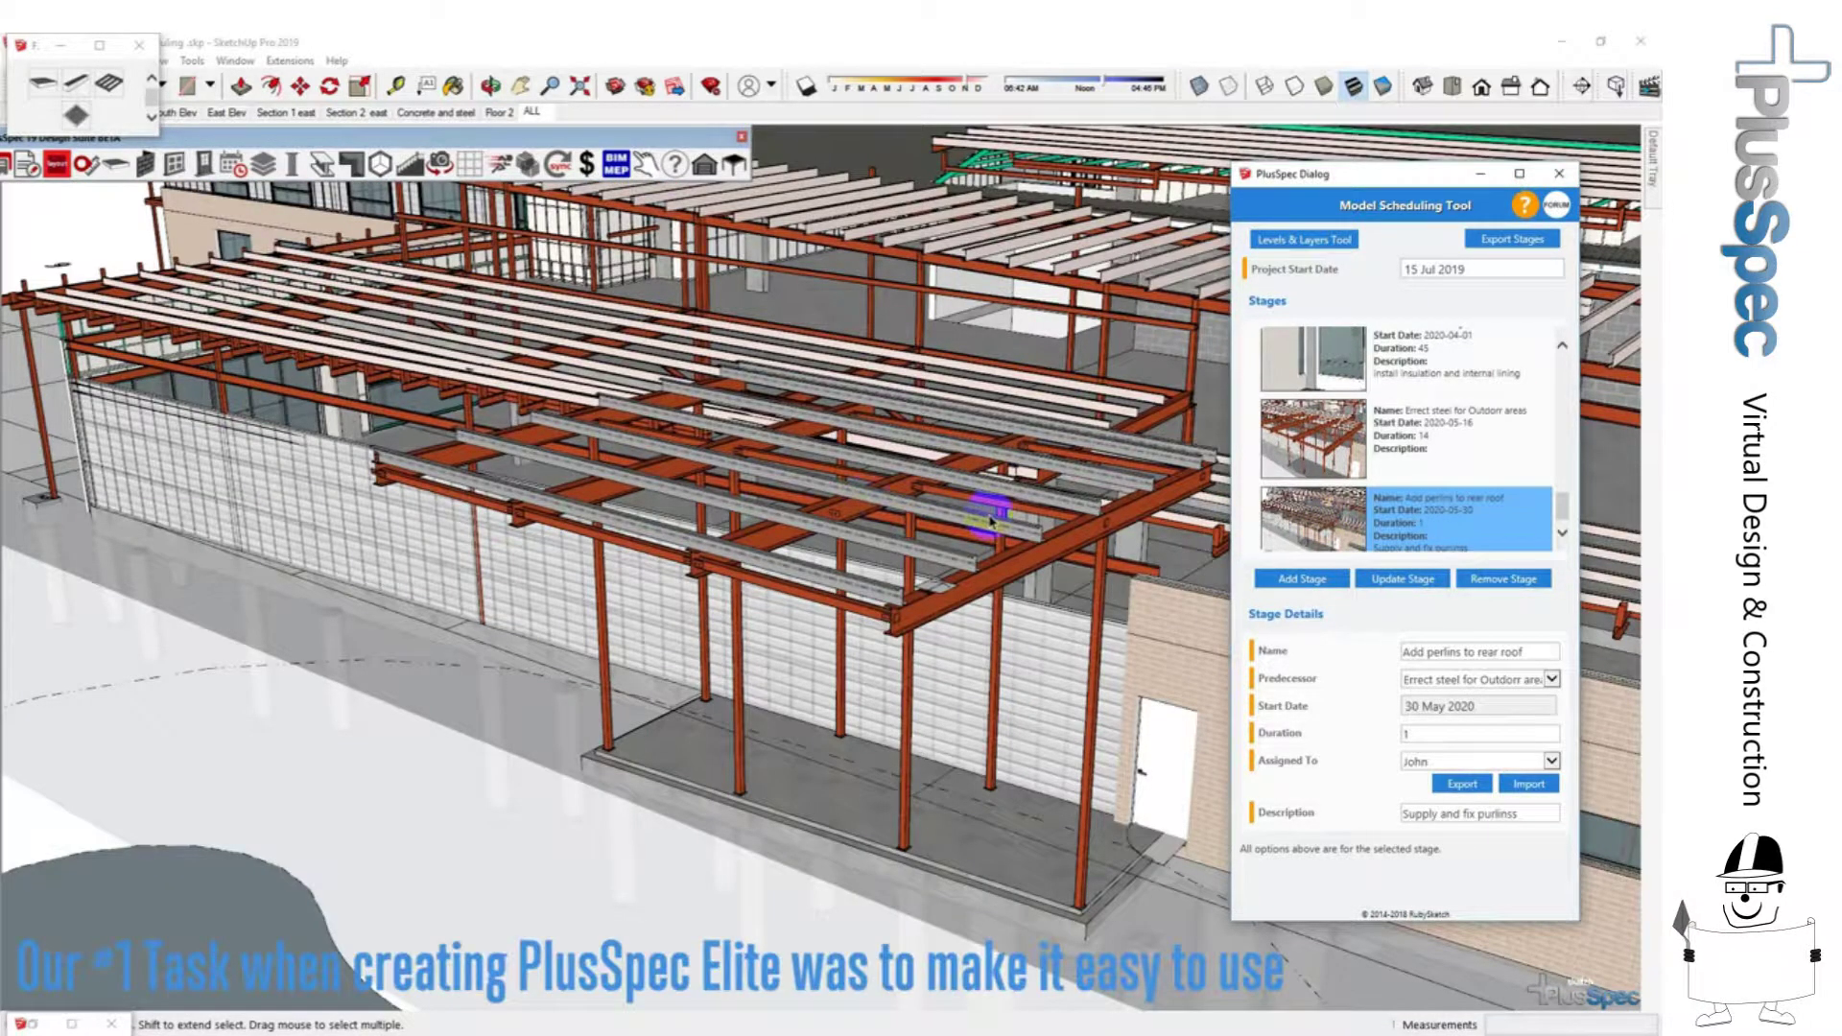
pyautogui.moveTo(740, 509)
pyautogui.mouseDown(button='middle')
pyautogui.moveTo(758, 465)
pyautogui.moveTo(884, 461)
pyautogui.moveTo(860, 523)
pyautogui.moveTo(732, 509)
pyautogui.moveTo(872, 503)
pyautogui.moveTo(698, 530)
pyautogui.moveTo(683, 518)
pyautogui.moveTo(715, 497)
pyautogui.mouseUp(button='middle')
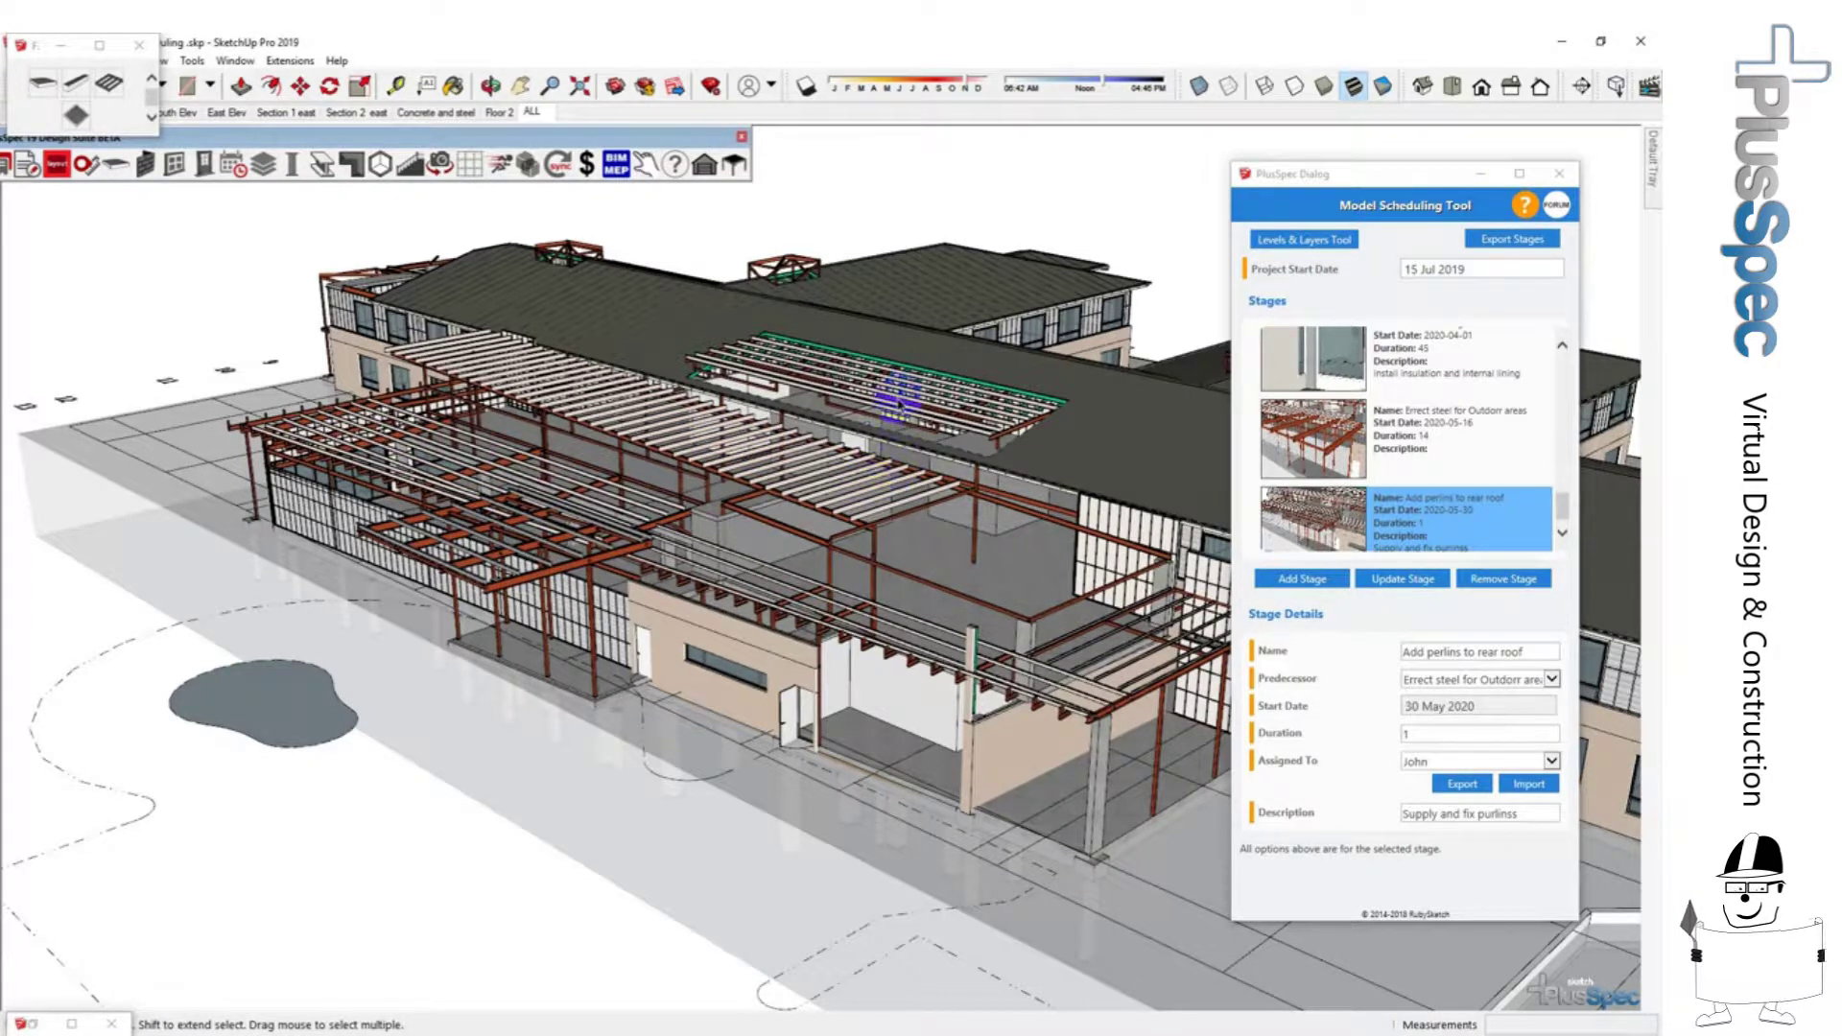
# Export the stages as a GanttProject CSV file, bringing up the Save CSV File dialog.
pyautogui.click(1504, 248)
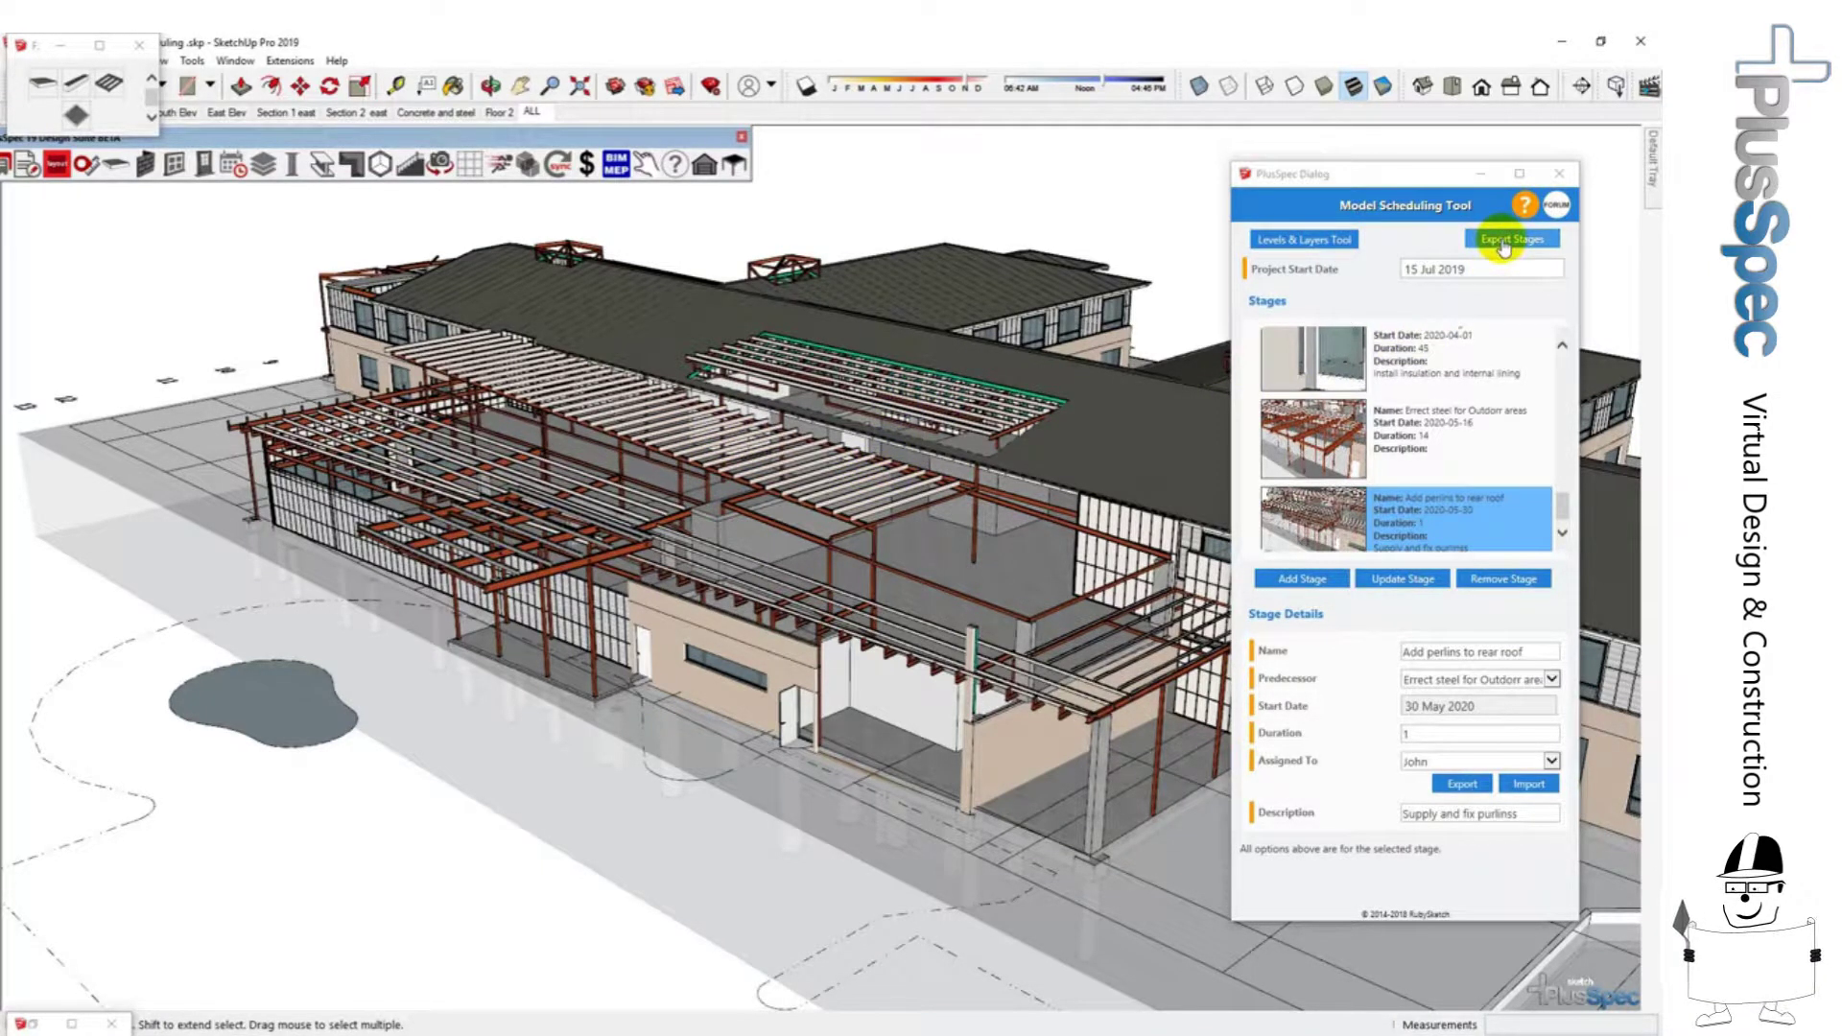
pyautogui.click(1504, 246)
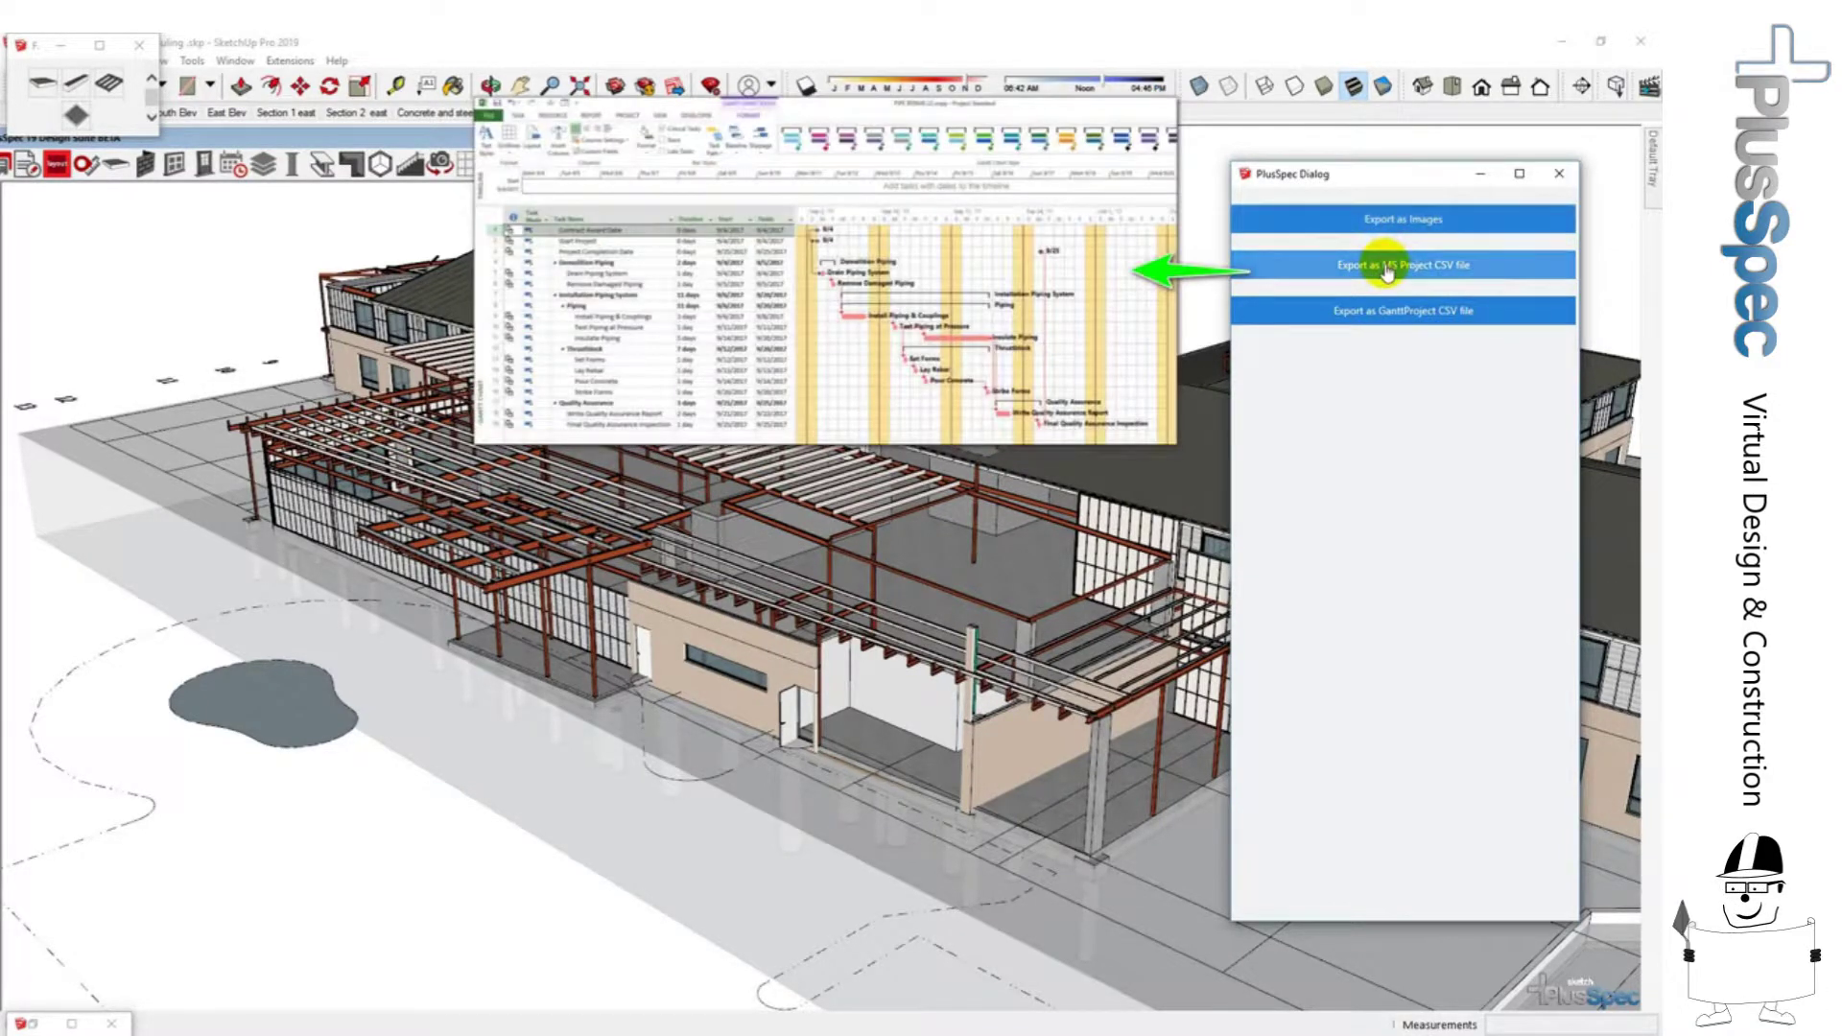
pyautogui.click(1385, 312)
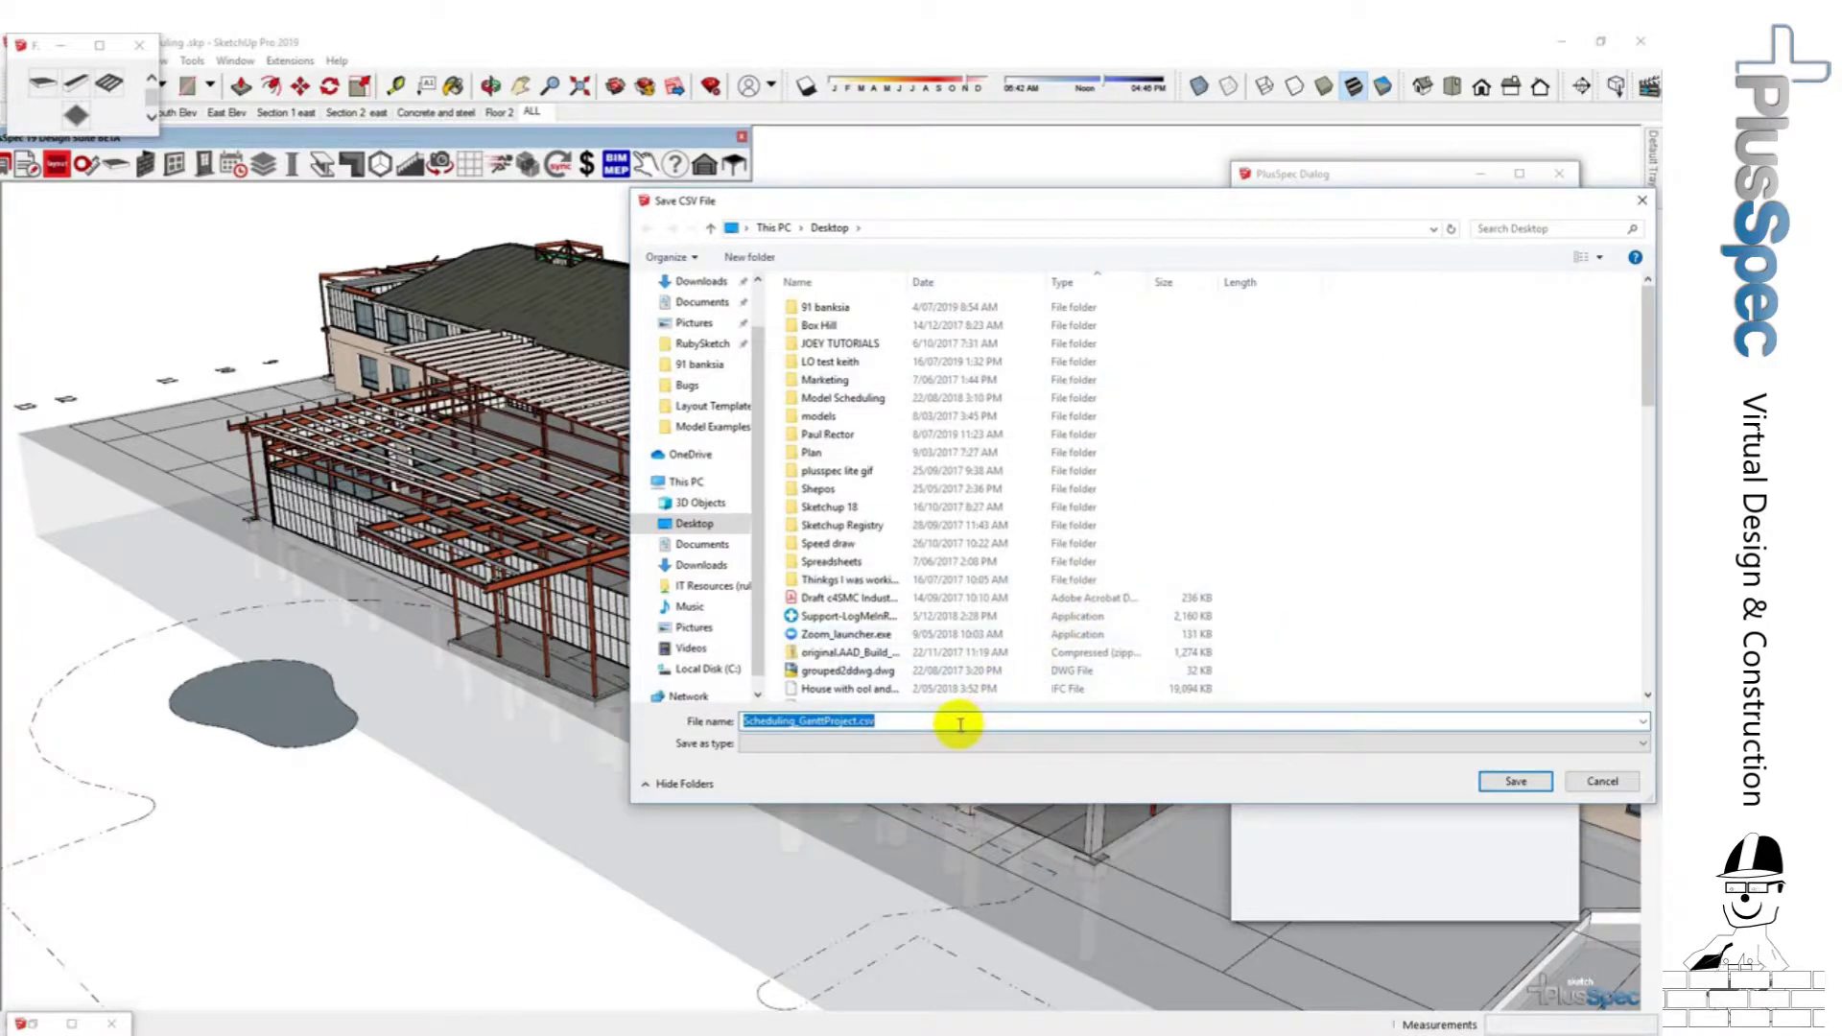
# Save the export as 55555.csv on the Desktop, replacing the existing file.
pyautogui.write('5555')
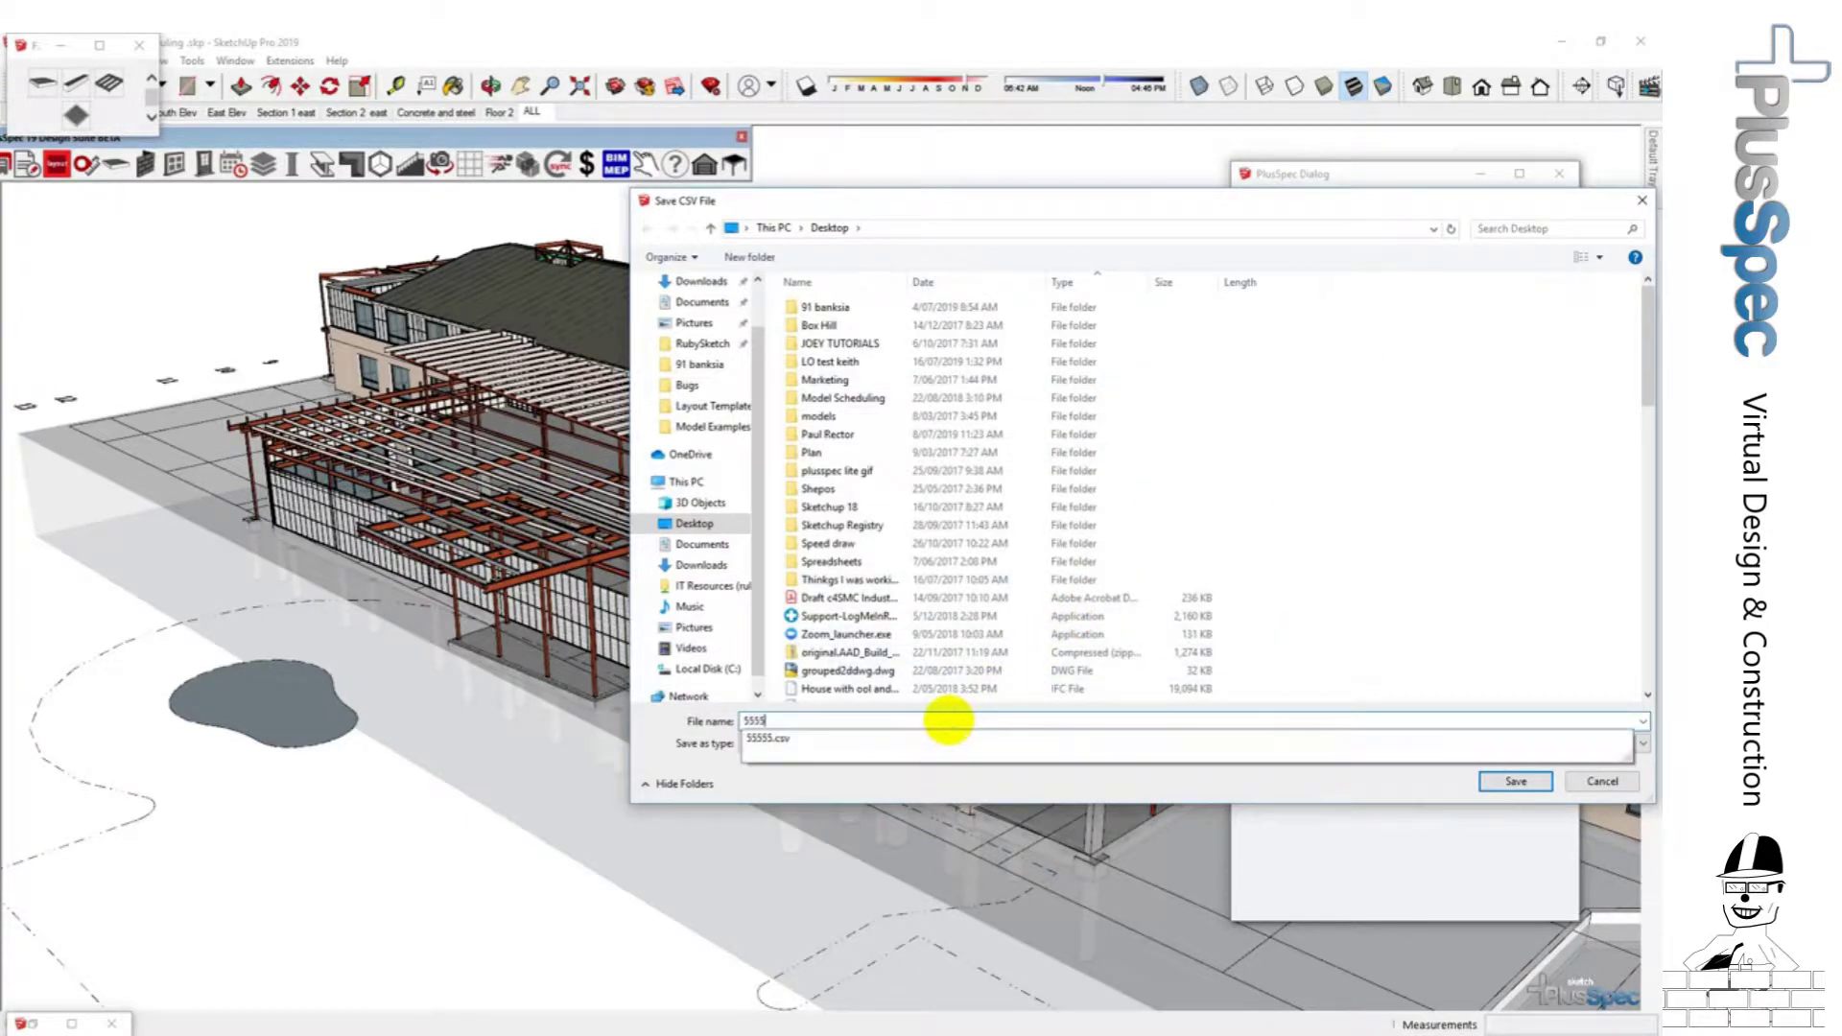
pyautogui.click(820, 746)
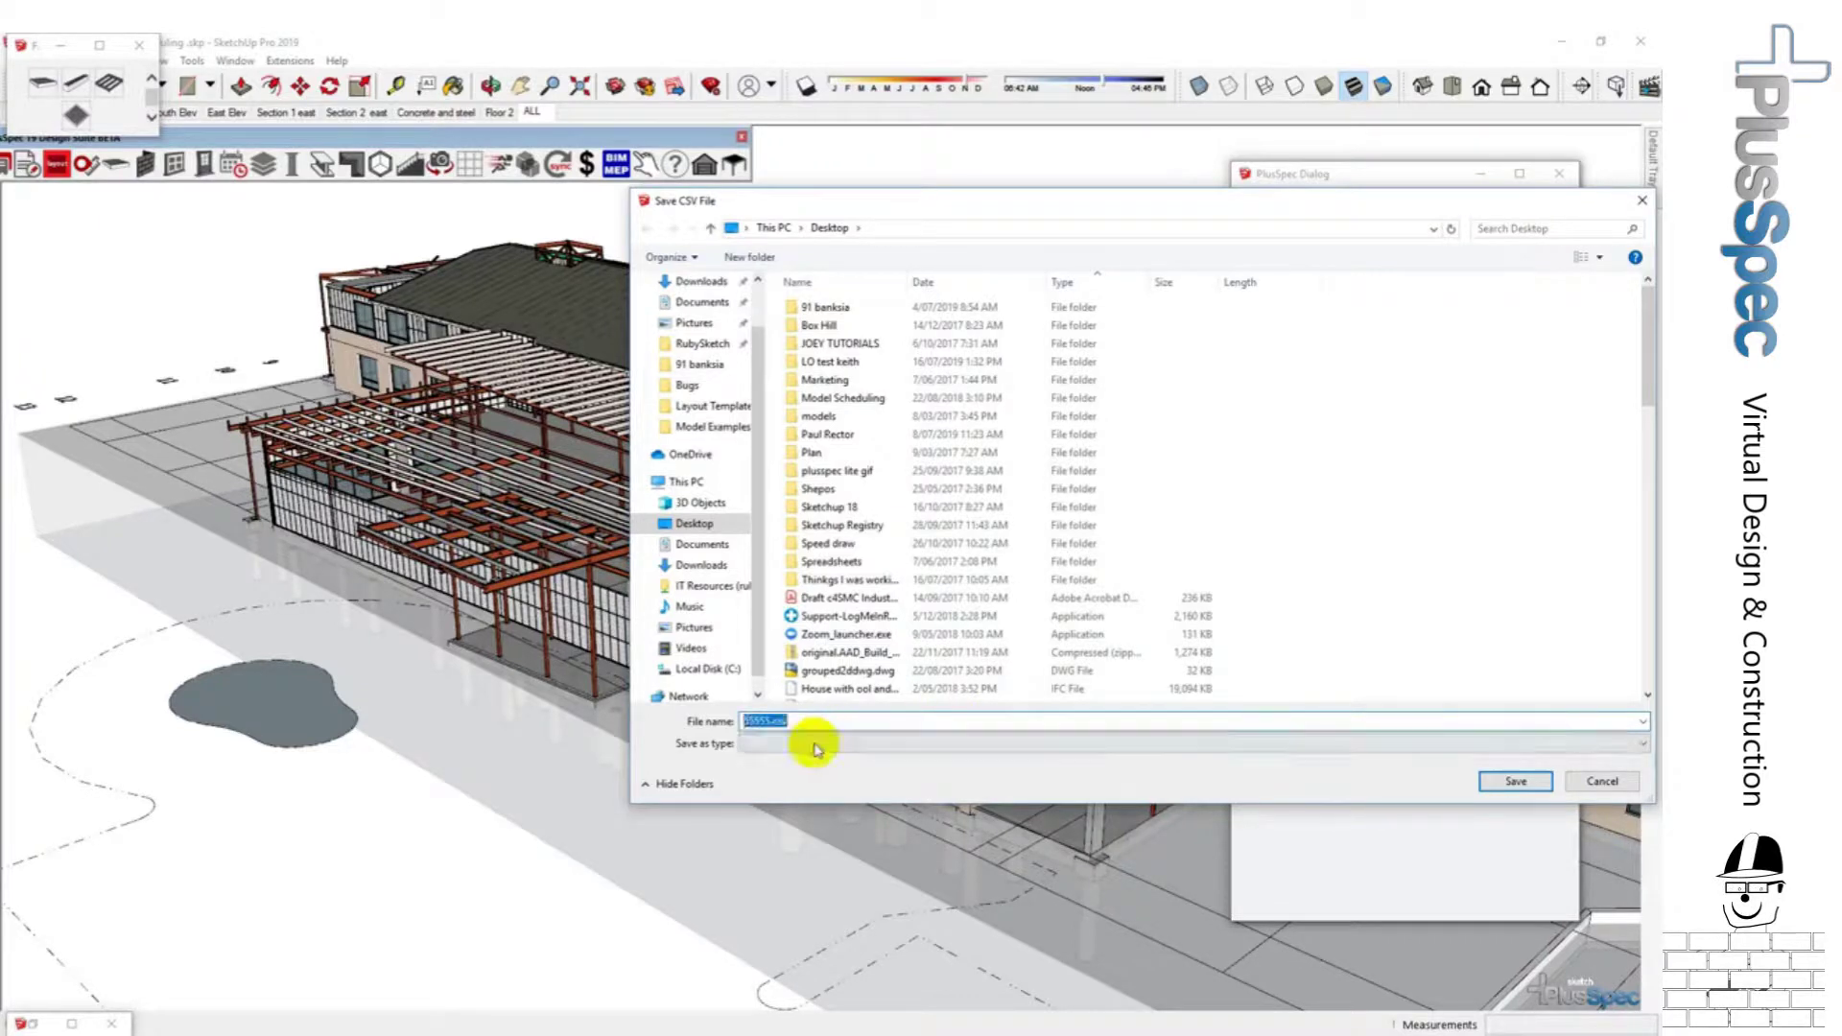
pyautogui.click(1525, 782)
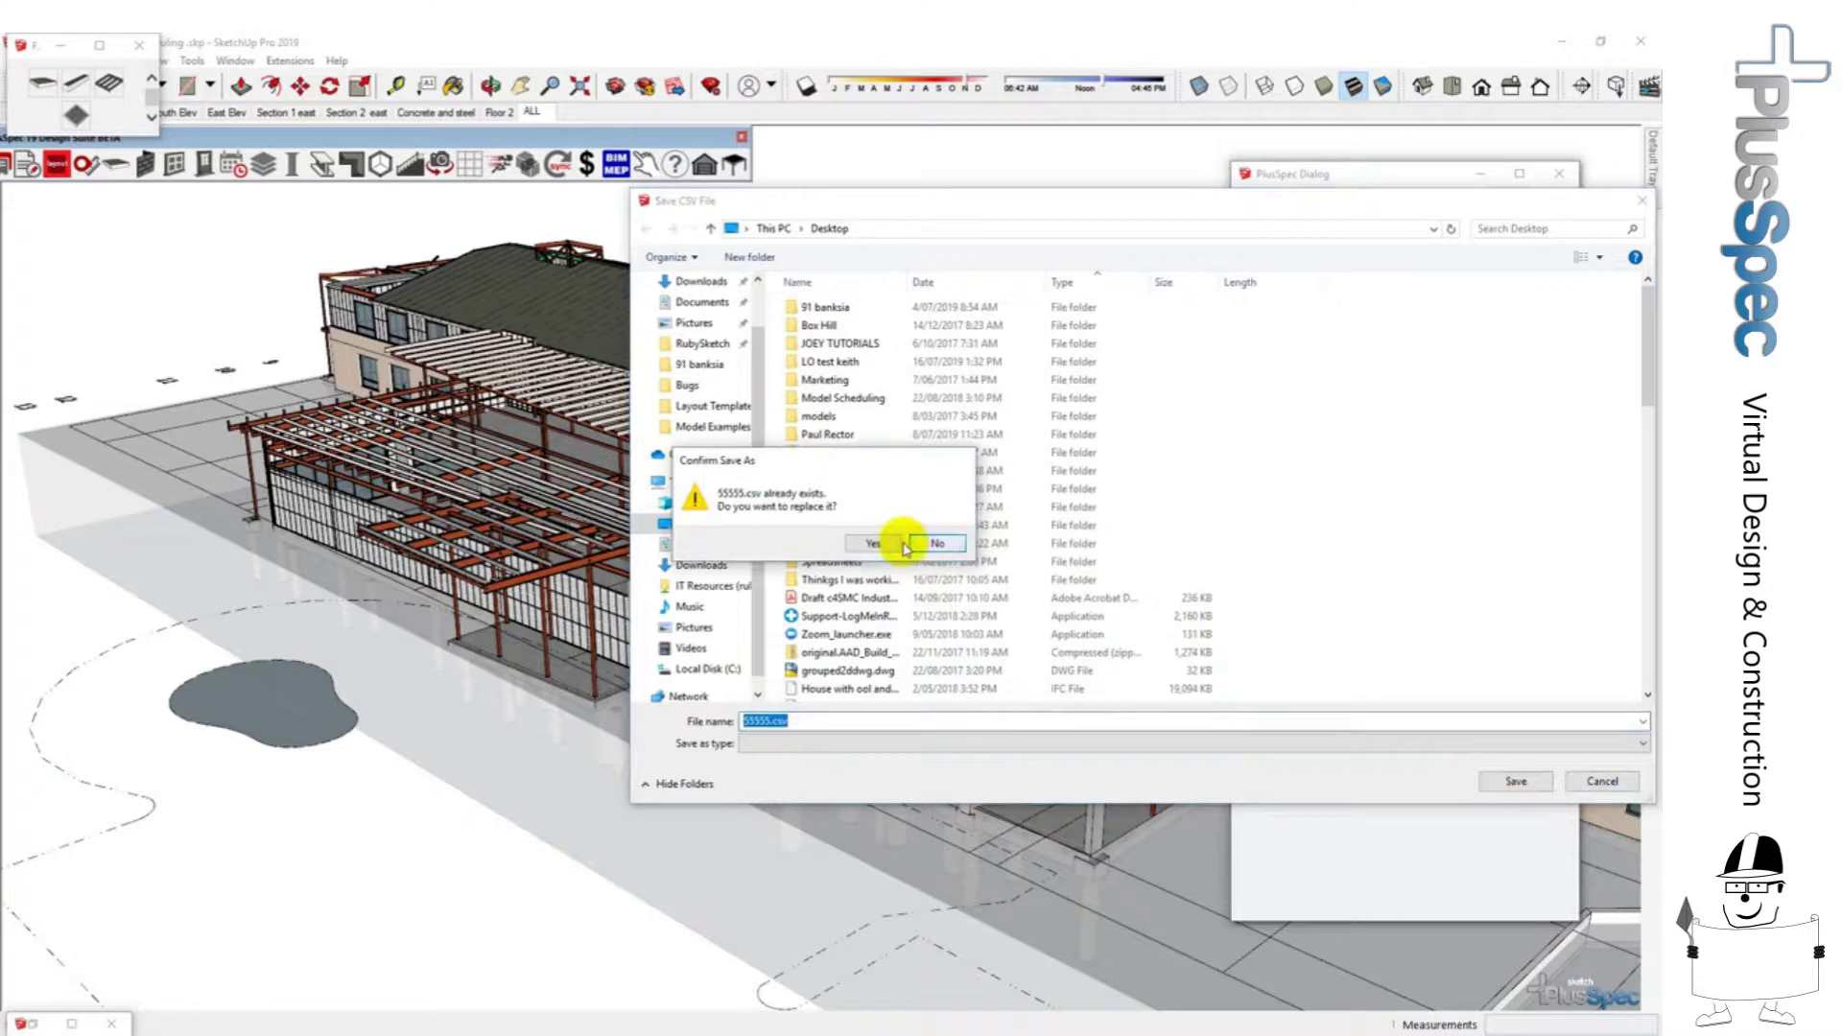
pyautogui.click(887, 545)
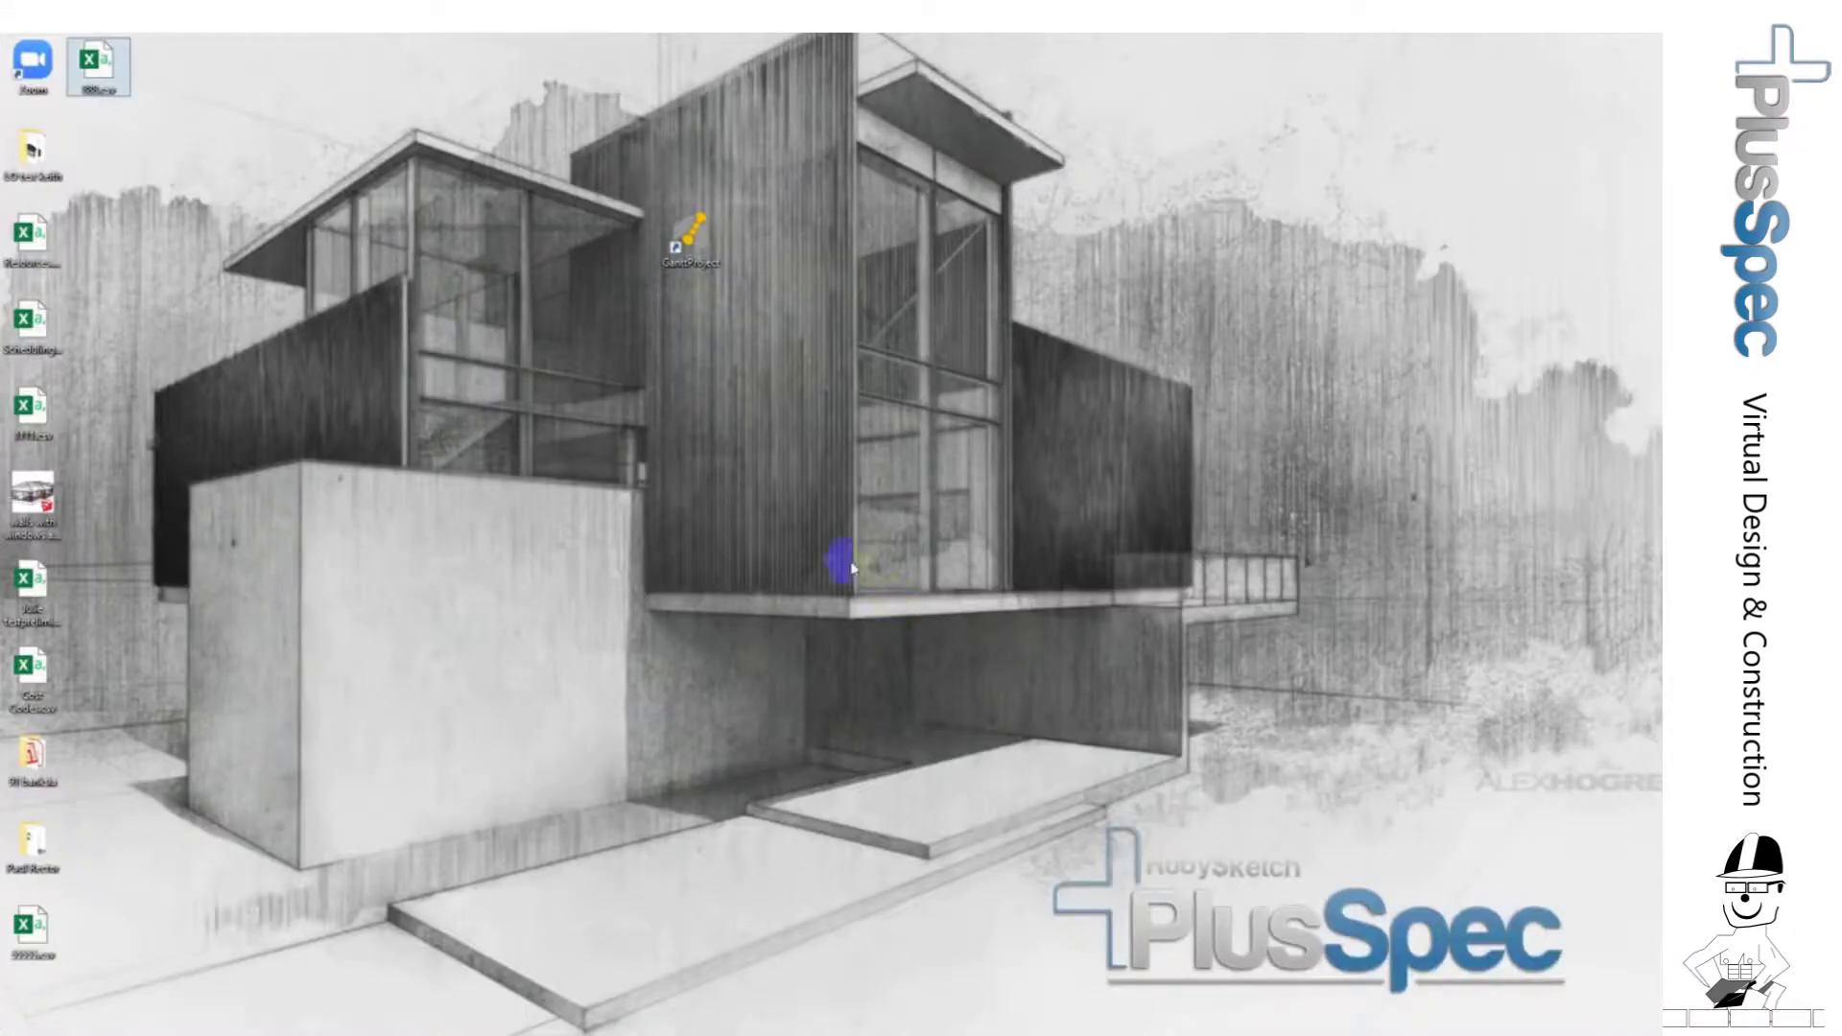
# Launch GanttProject with an empty project and open the Project menu.
pyautogui.click(685, 240)
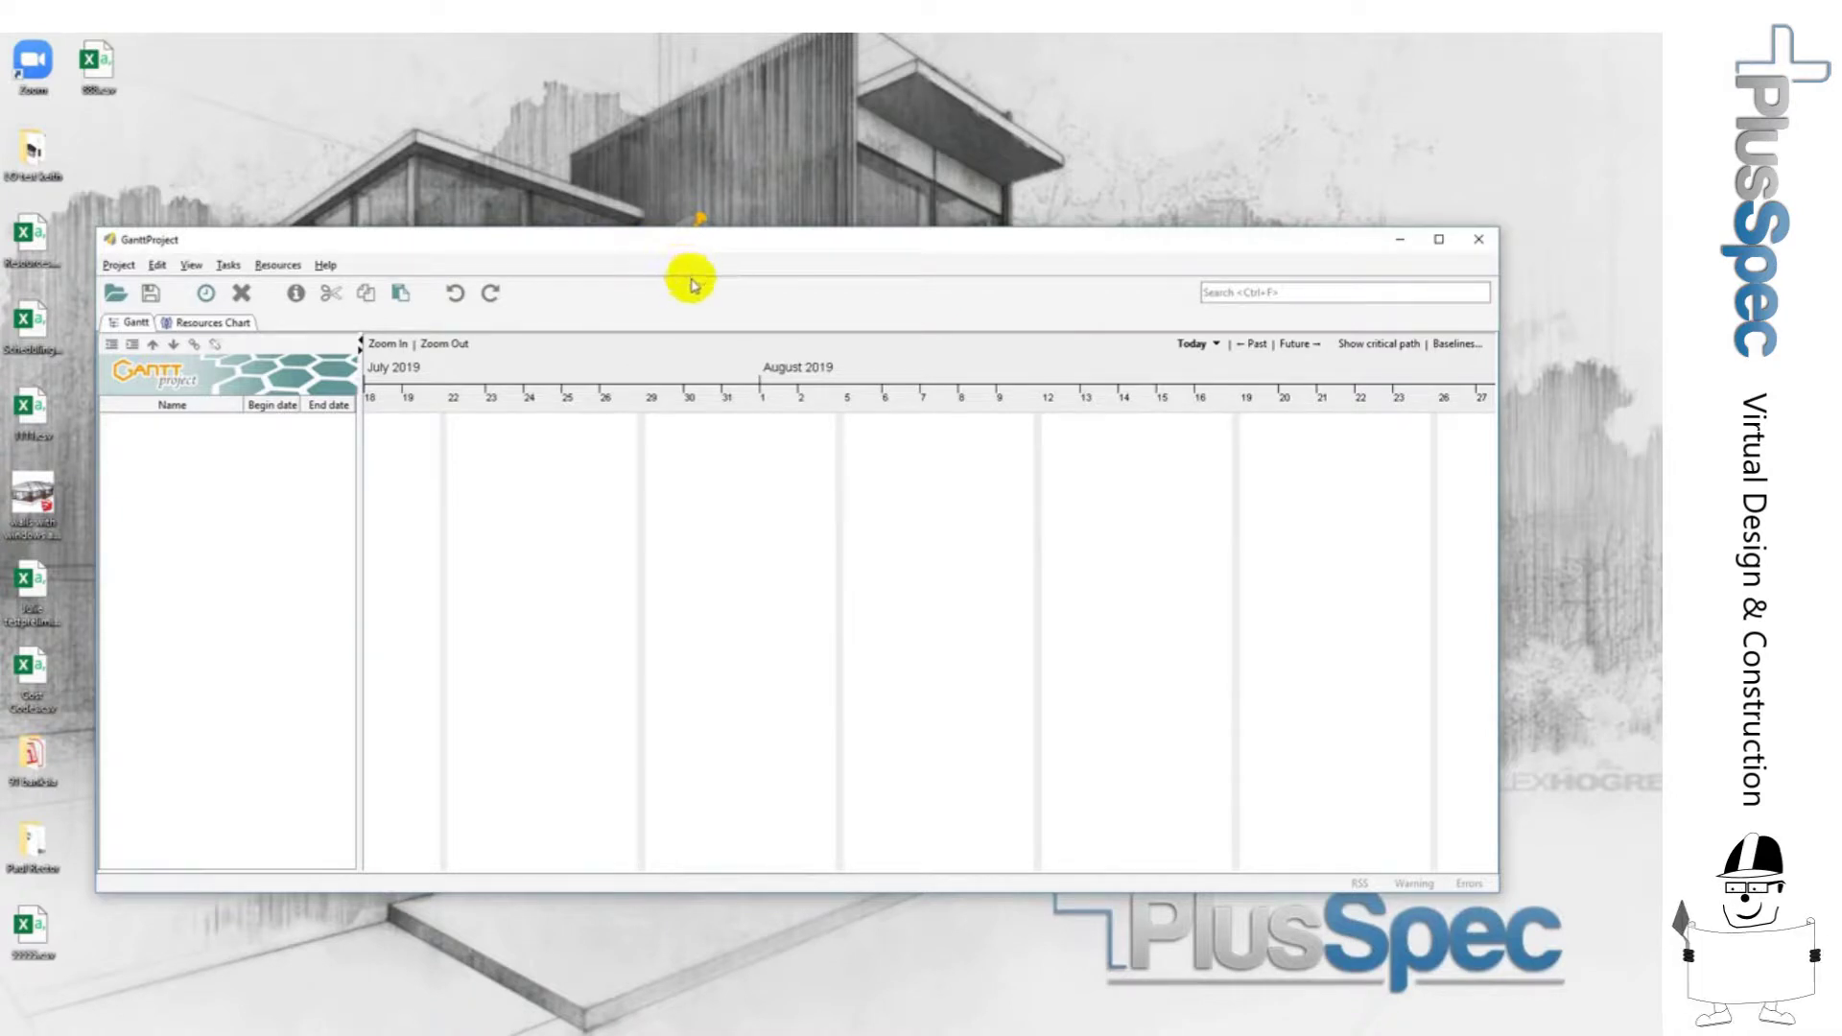
pyautogui.click(123, 268)
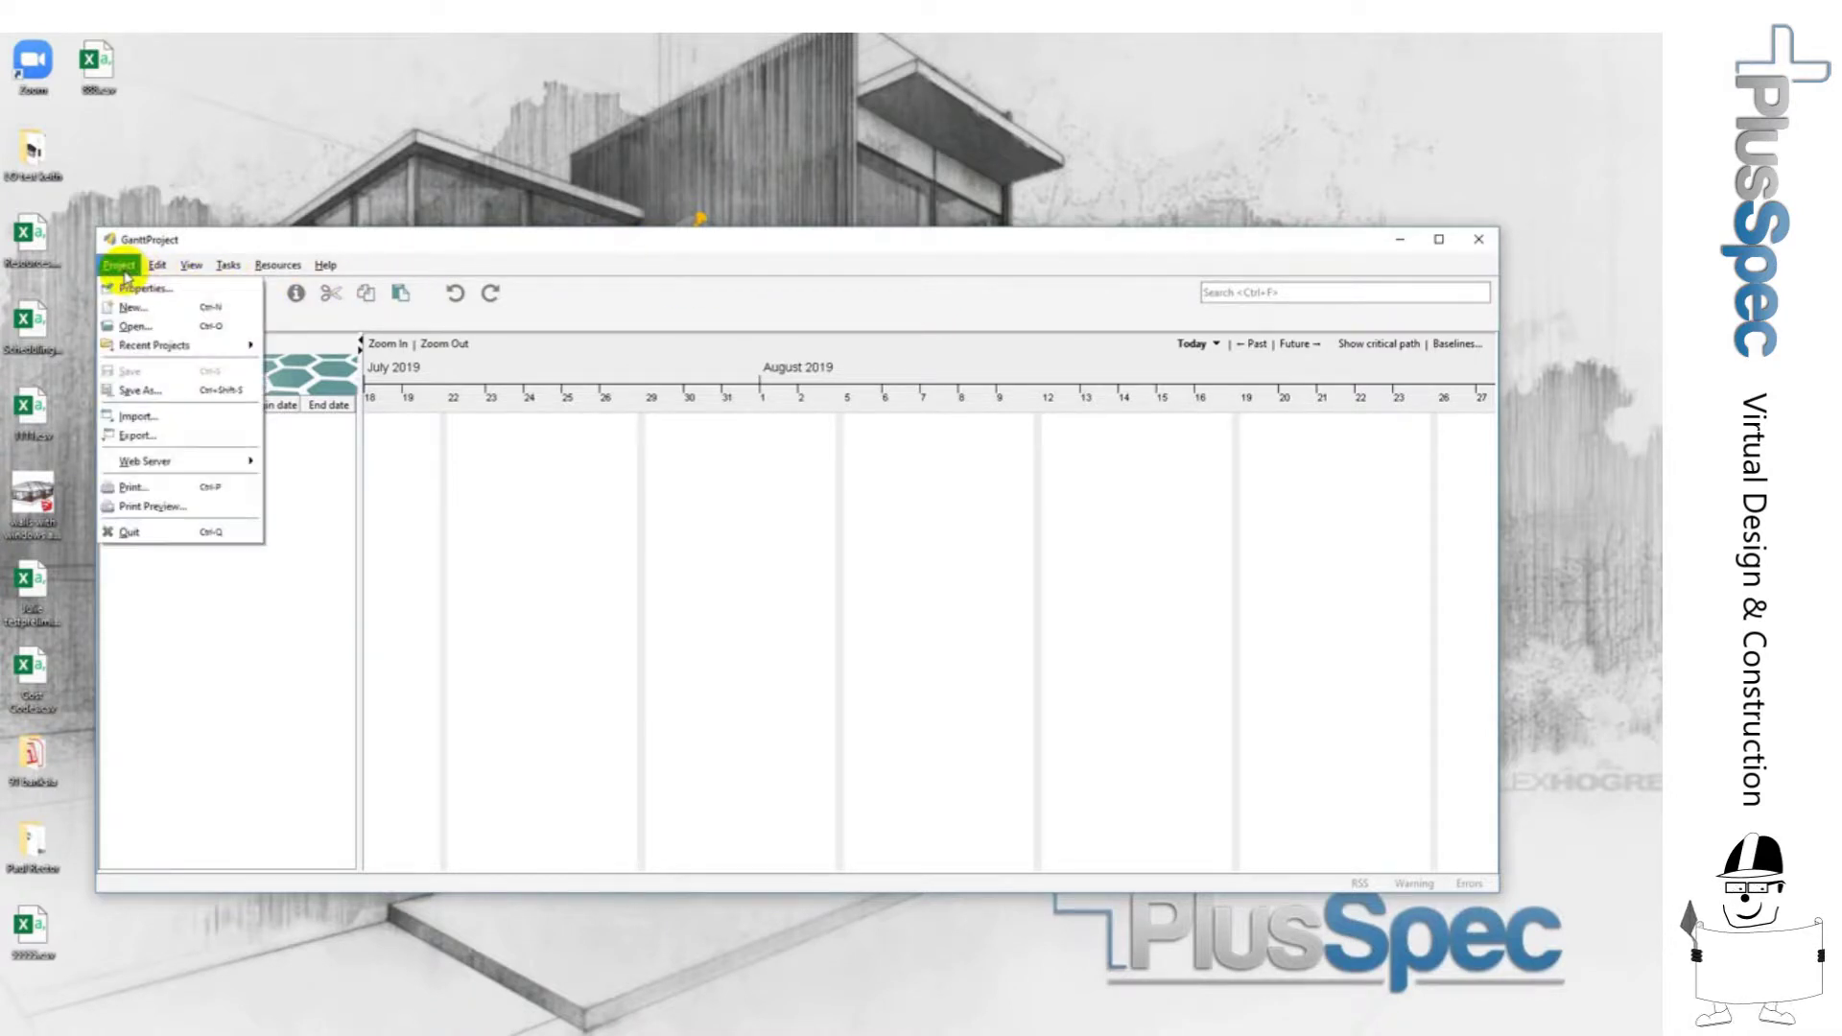
# Set up a comma-separated values import pointing at Desktop\55555.csv.
pyautogui.click(144, 418)
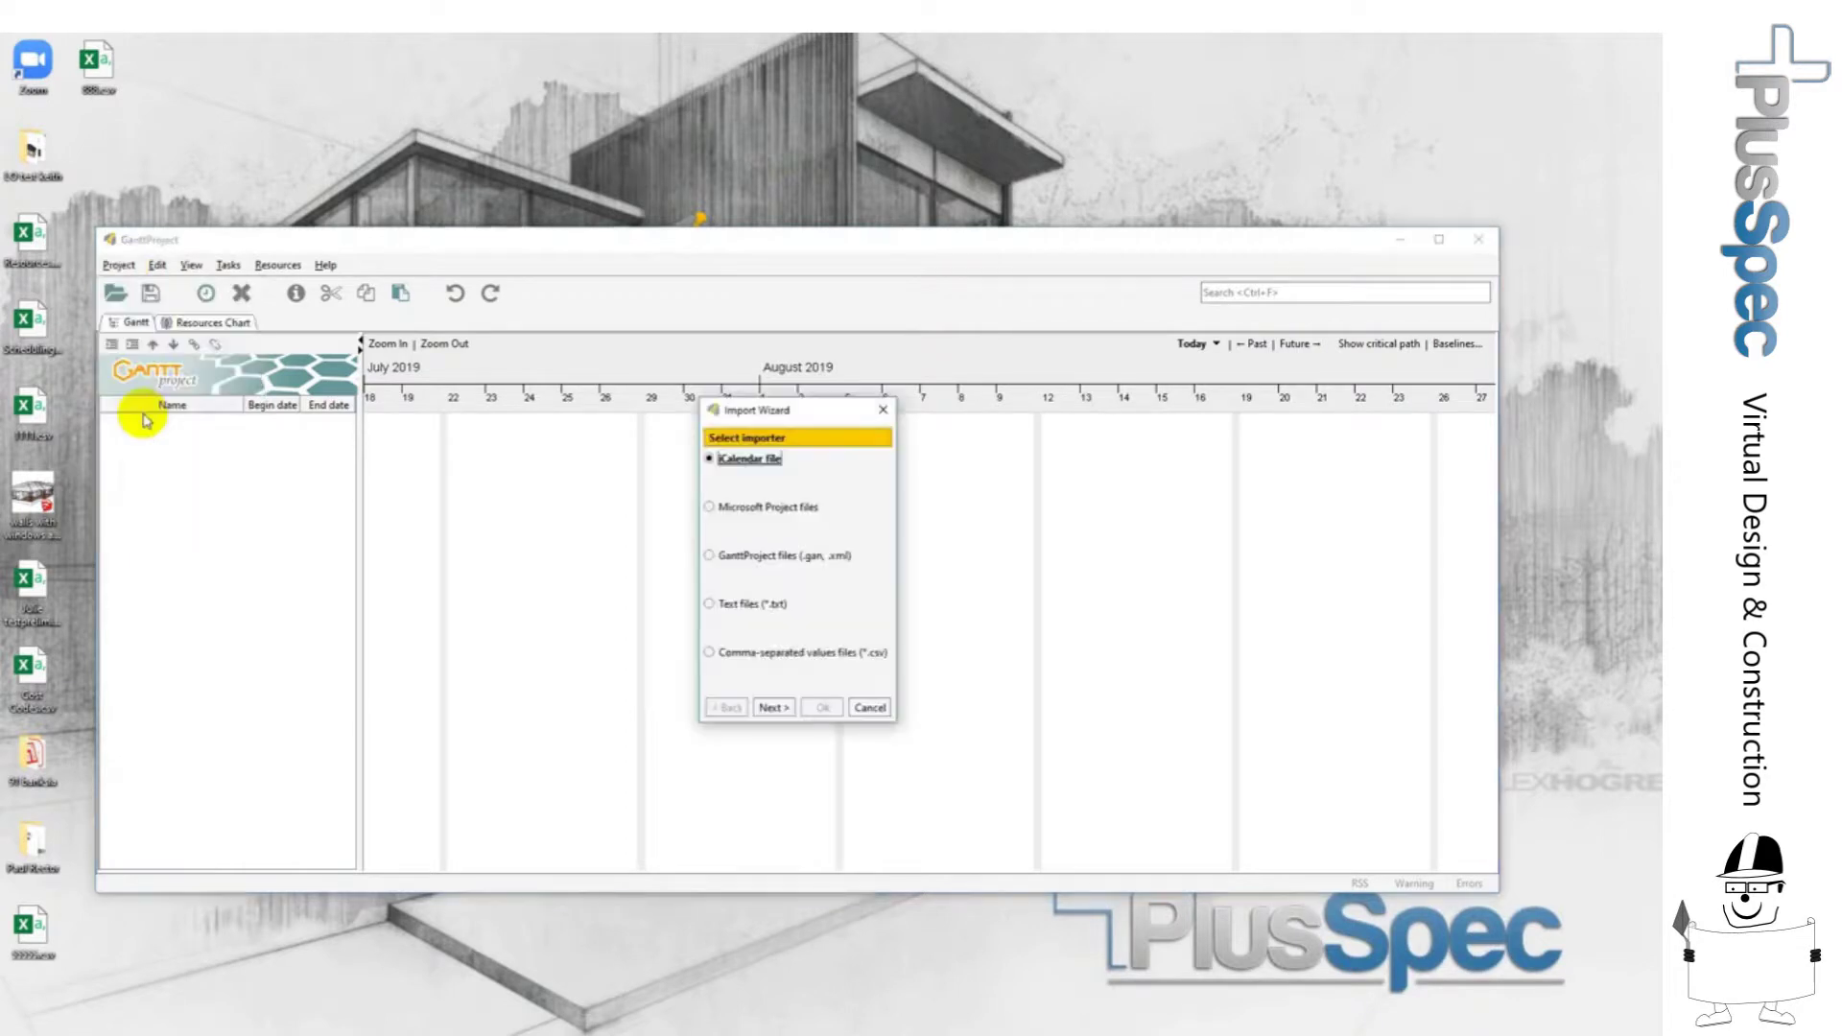
pyautogui.click(710, 655)
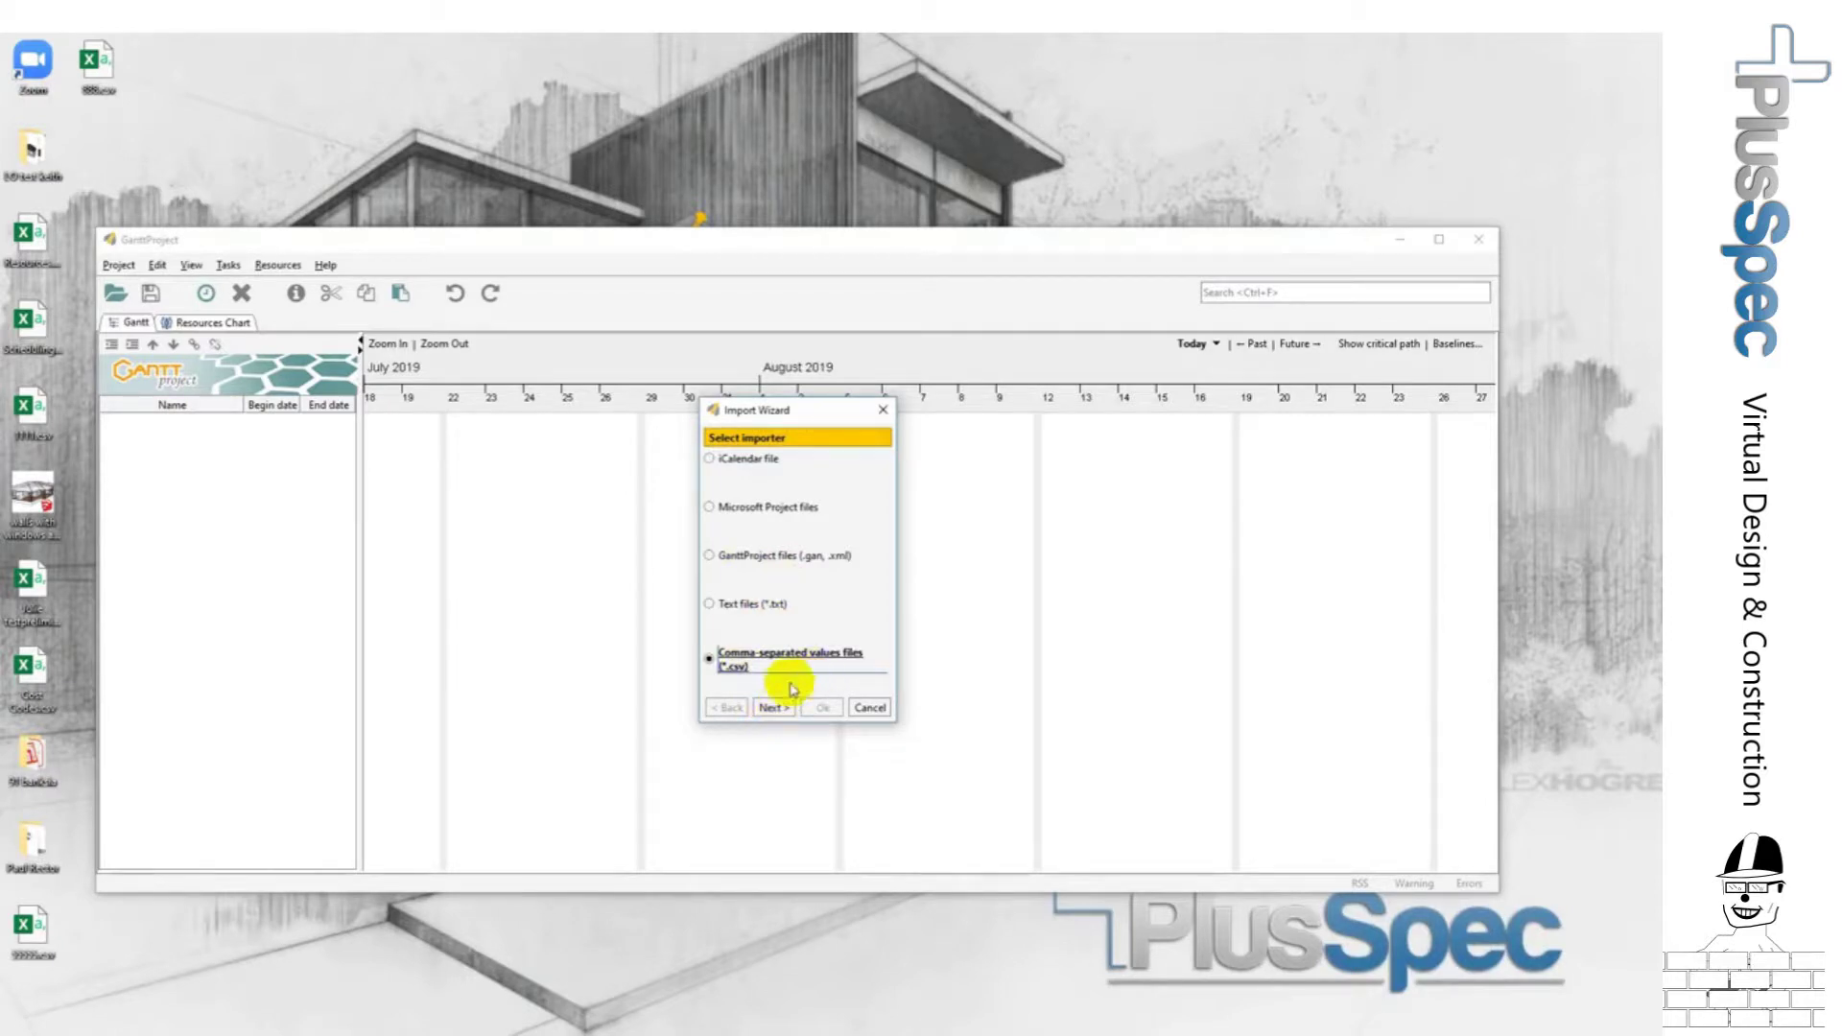
pyautogui.click(772, 708)
pyautogui.click(869, 463)
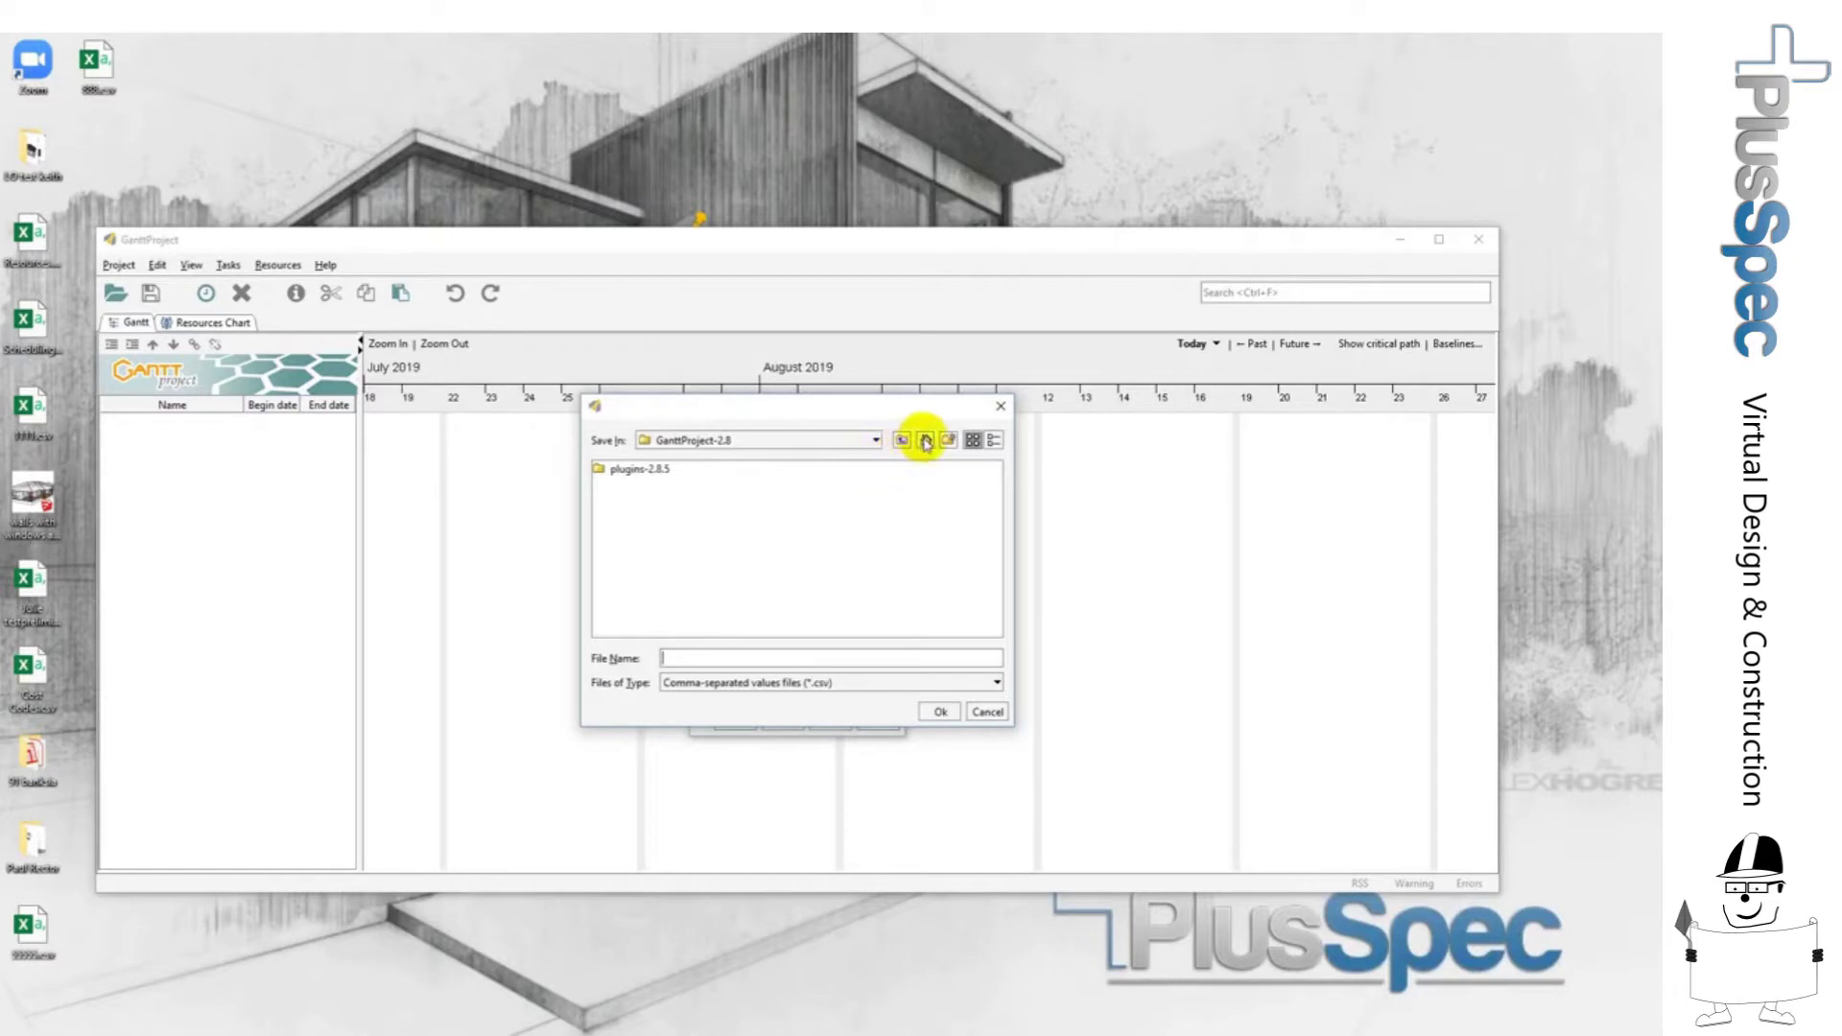
pyautogui.scroll(-3, 761, 556)
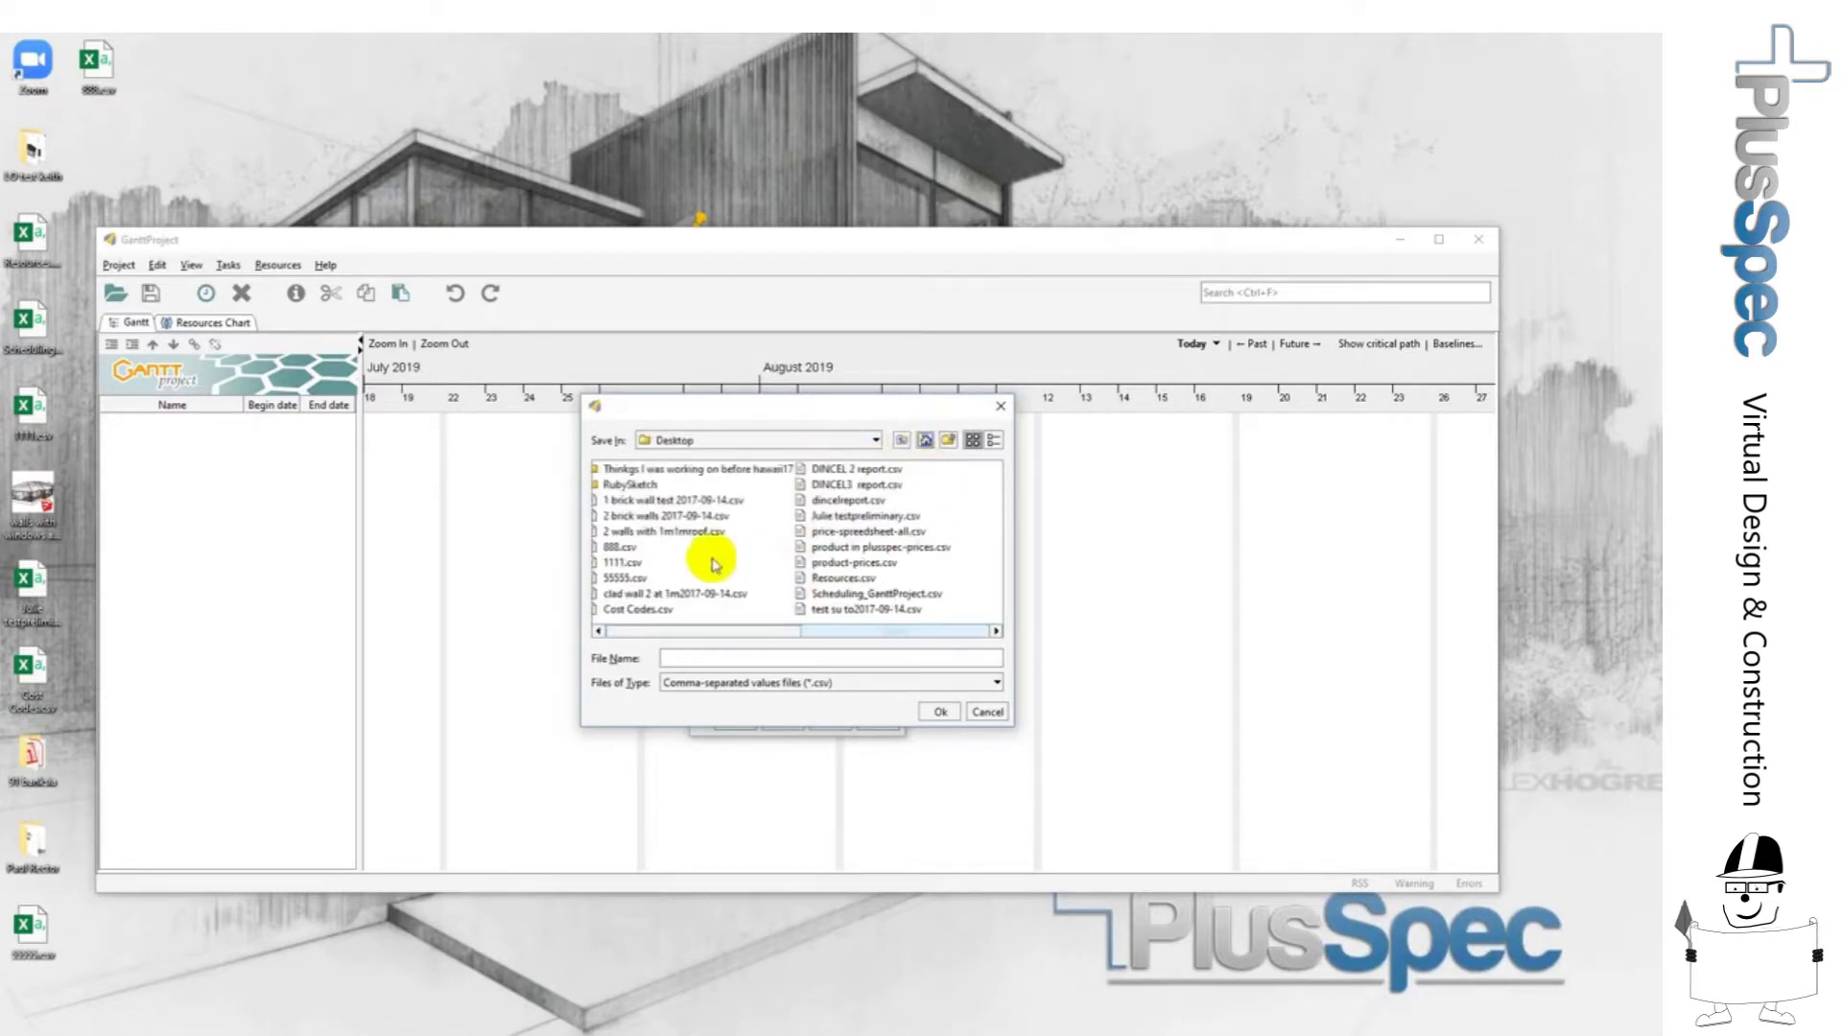
pyautogui.click(619, 580)
pyautogui.click(939, 712)
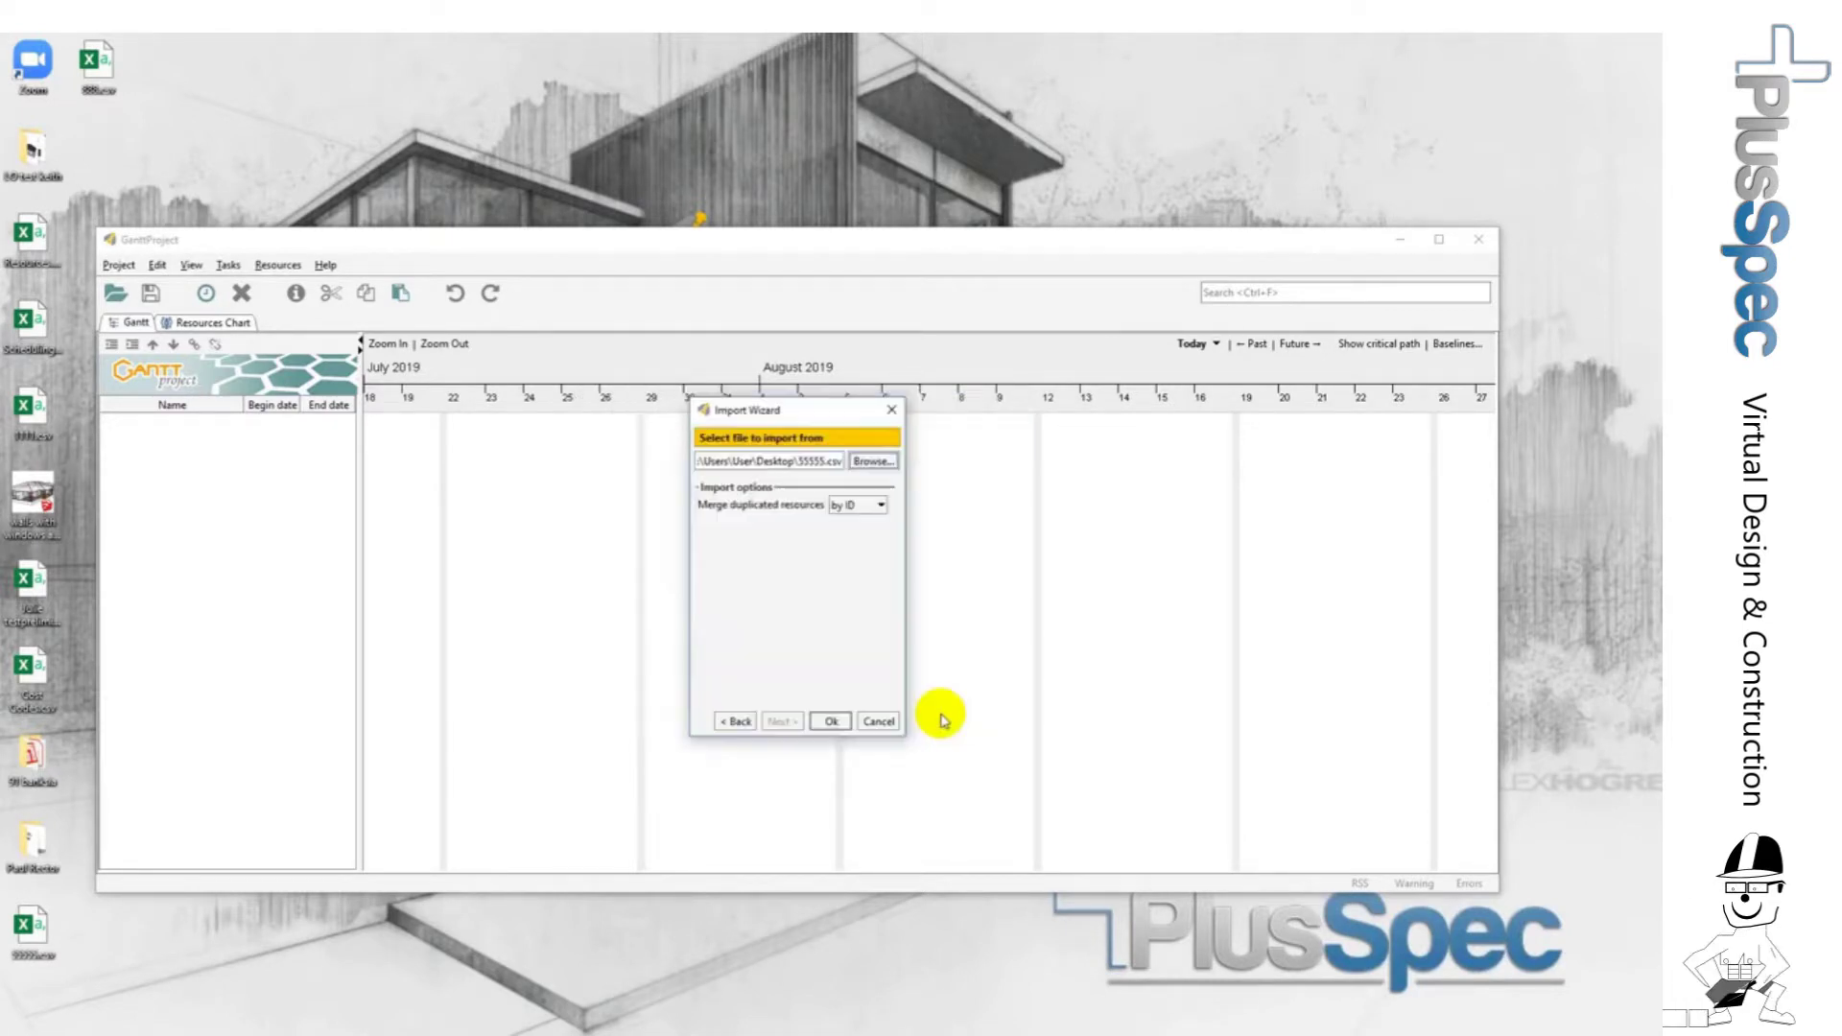
# Complete the CSV import and zoom the timeline out to show all chained task bars.
pyautogui.click(831, 721)
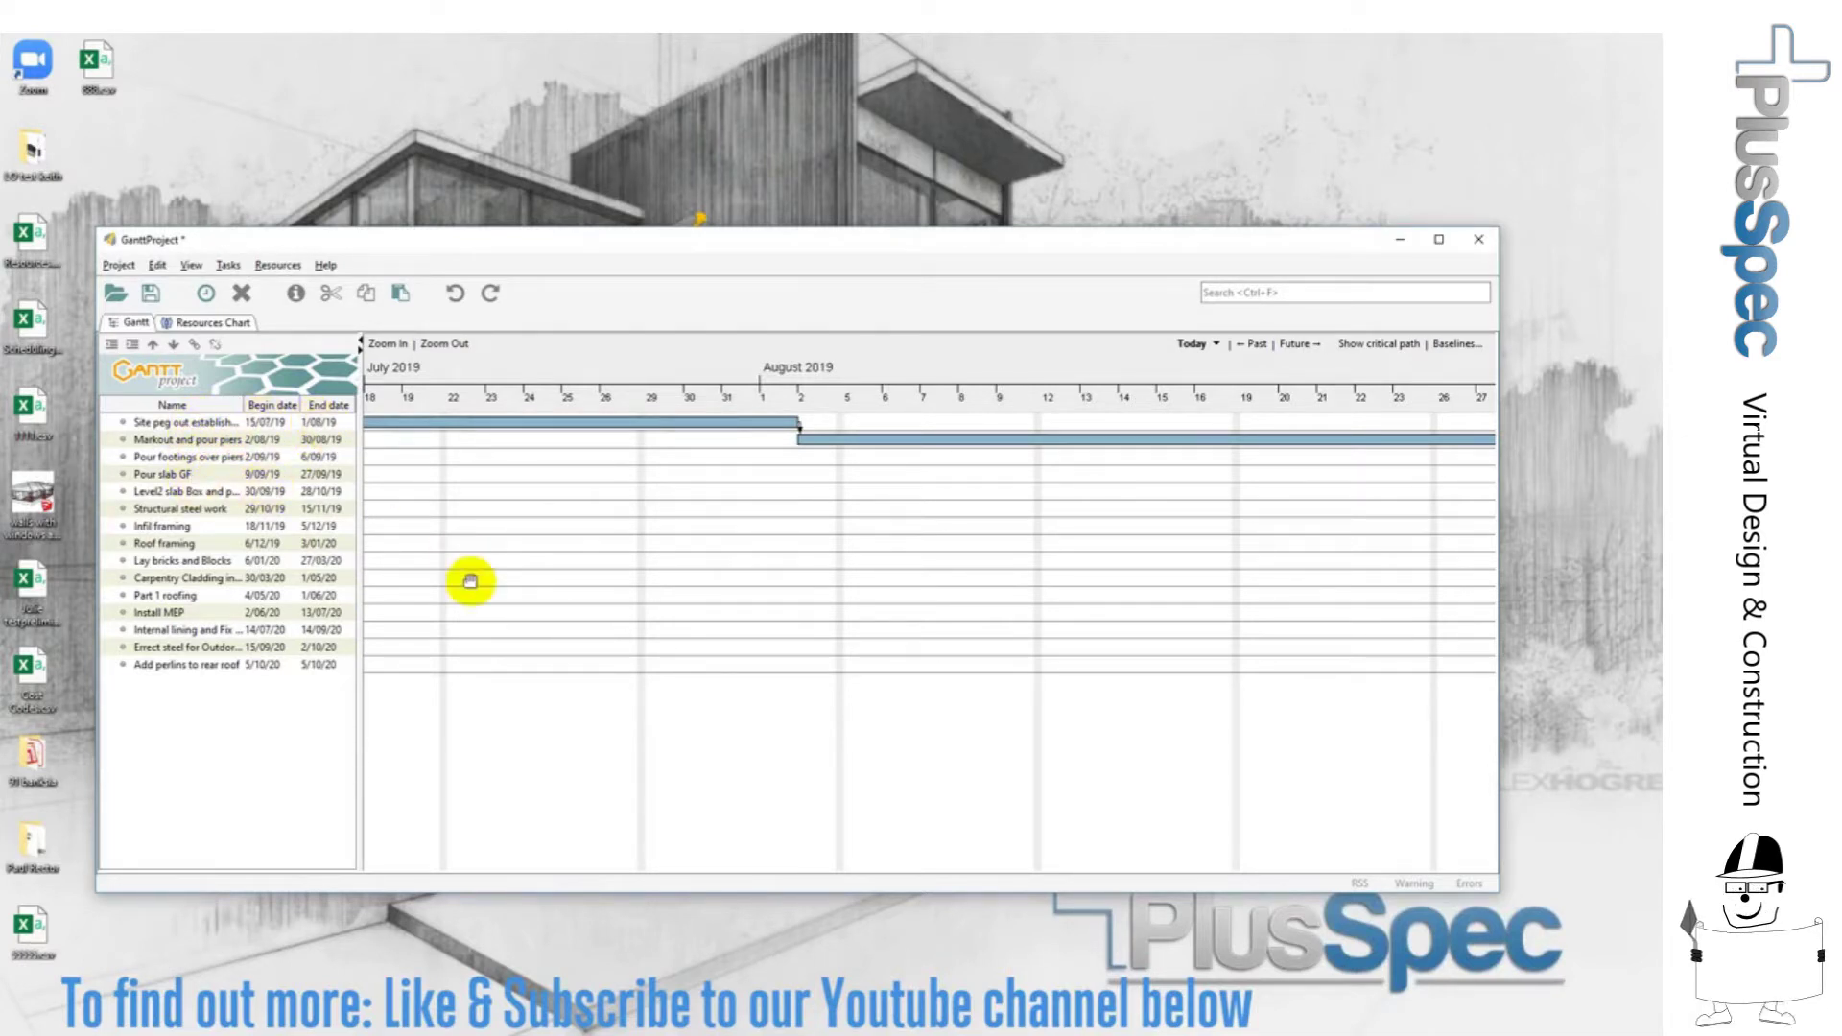
pyautogui.keyDown('ctrl'); pyautogui.scroll(-1, 690, 515); pyautogui.keyUp('ctrl')
pyautogui.keyDown('ctrl'); pyautogui.scroll(-4, 693, 520); pyautogui.keyUp('ctrl')
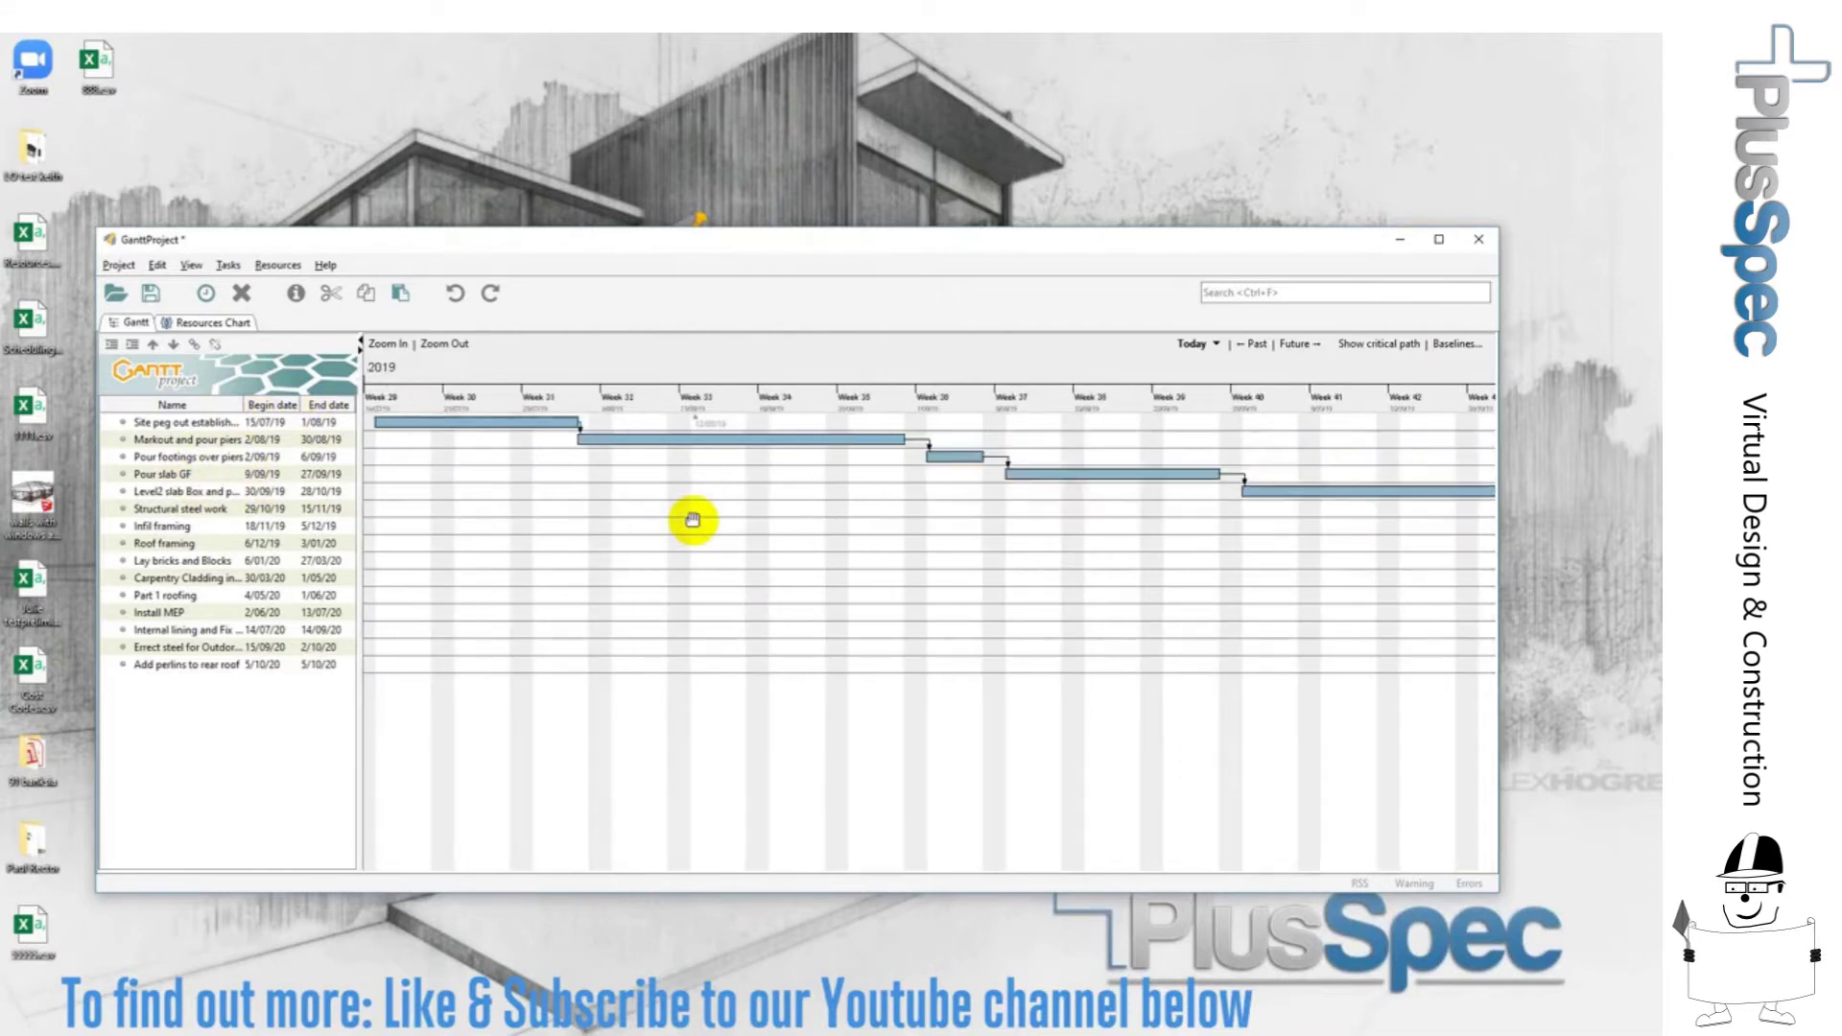